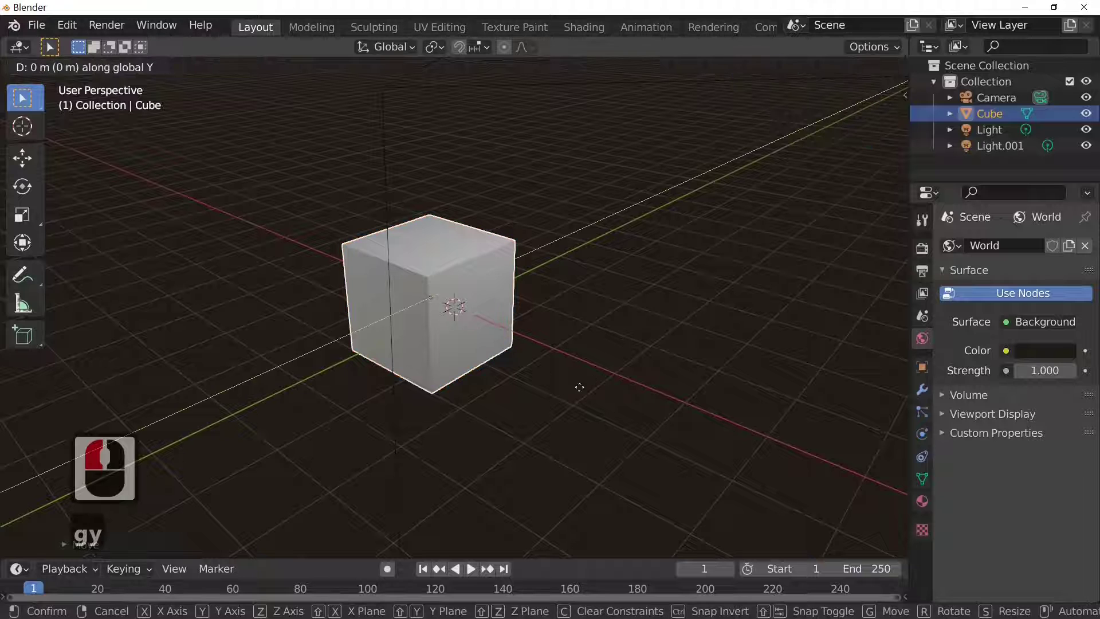
# Move the cube along the global Y axis, and raise it along the global Z axis.
pyautogui.click(608, 355)
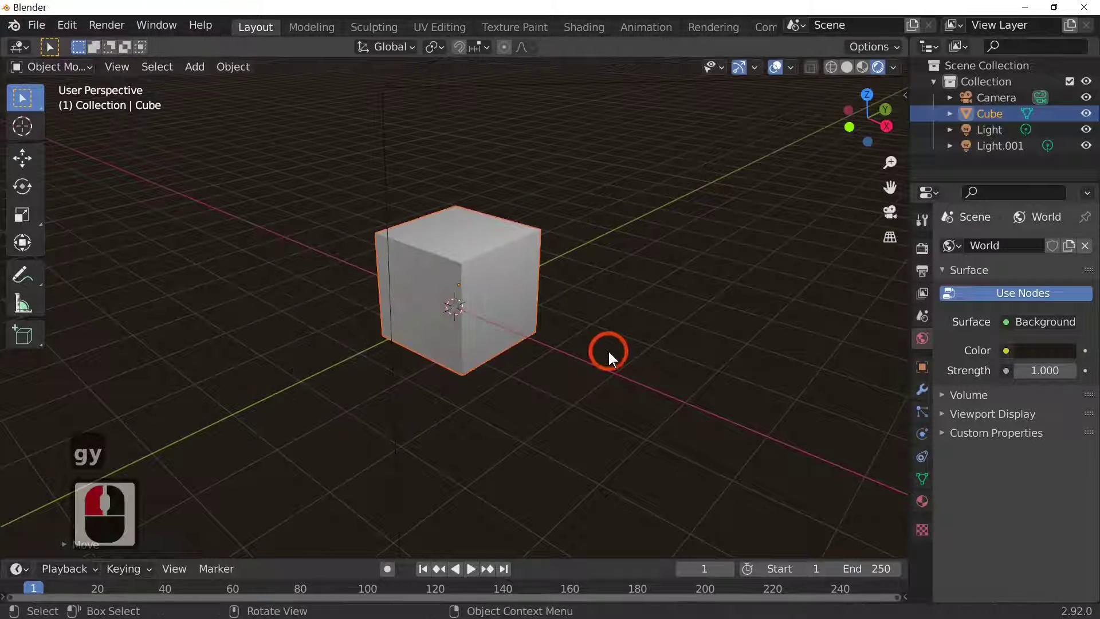
pyautogui.press('g')
pyautogui.press('z')
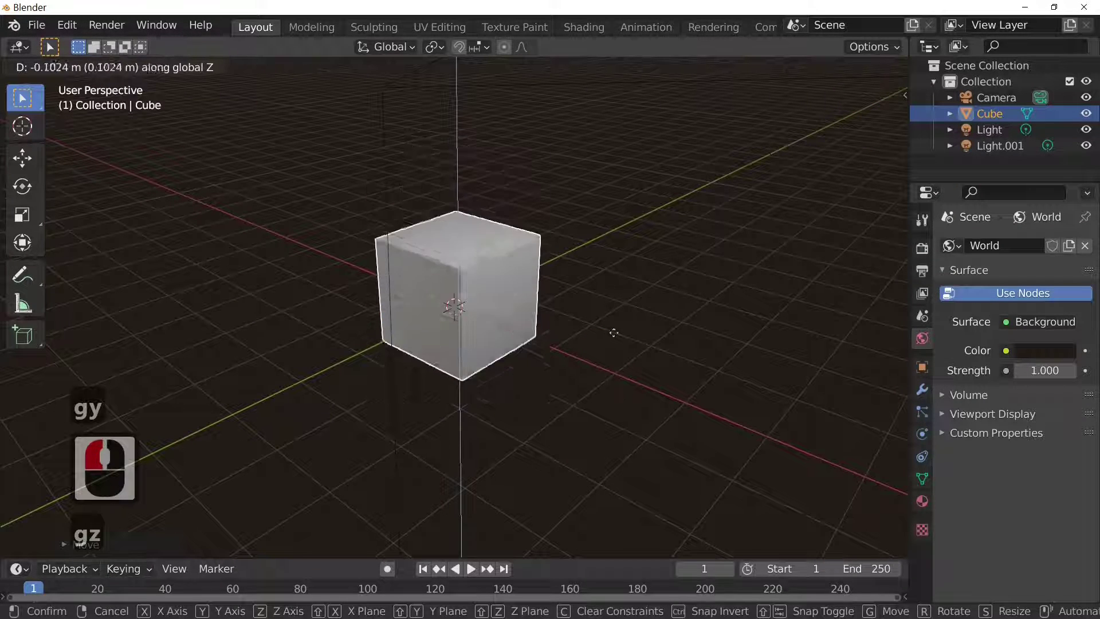
pyautogui.click(613, 308)
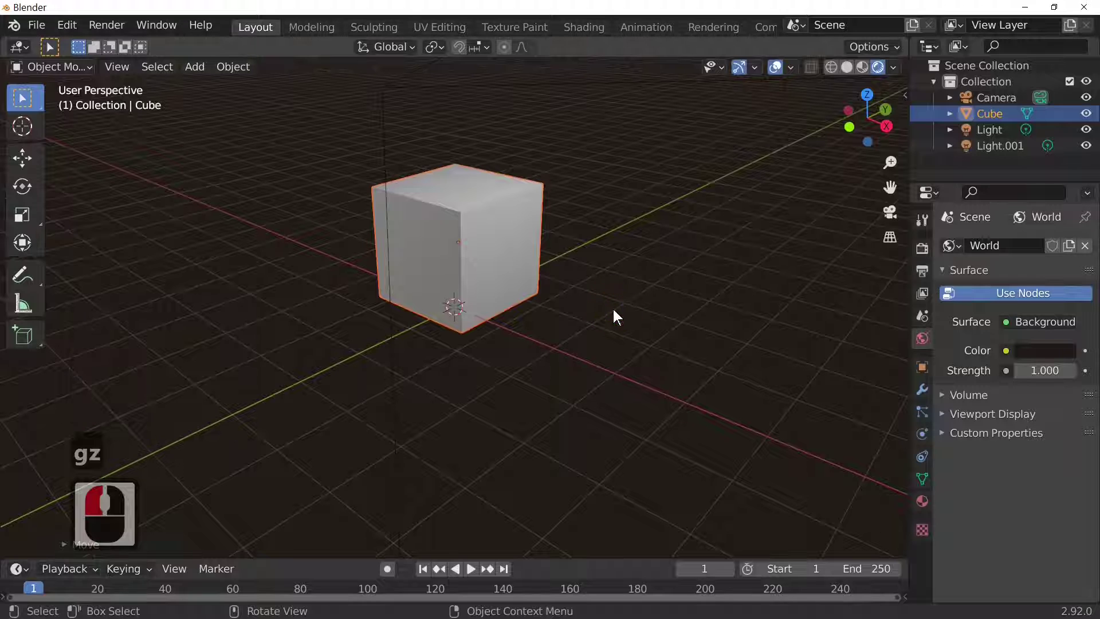
# Delete the cube and undo the deletion.
pyautogui.press('x')
pyautogui.click(613, 308)
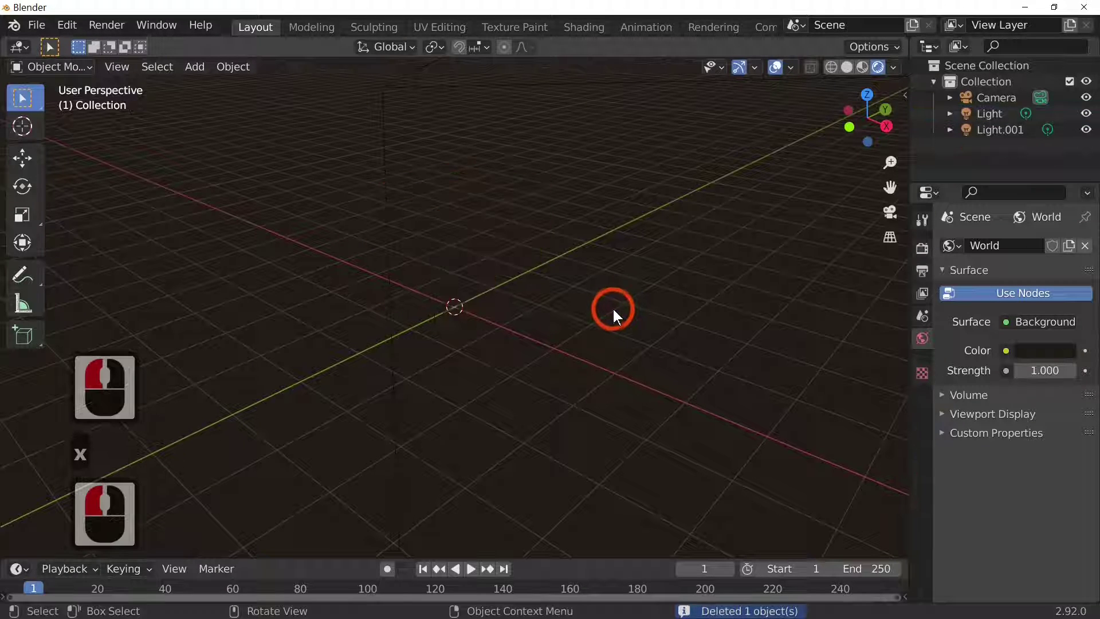
pyautogui.hotkey('ctrl', 'z')
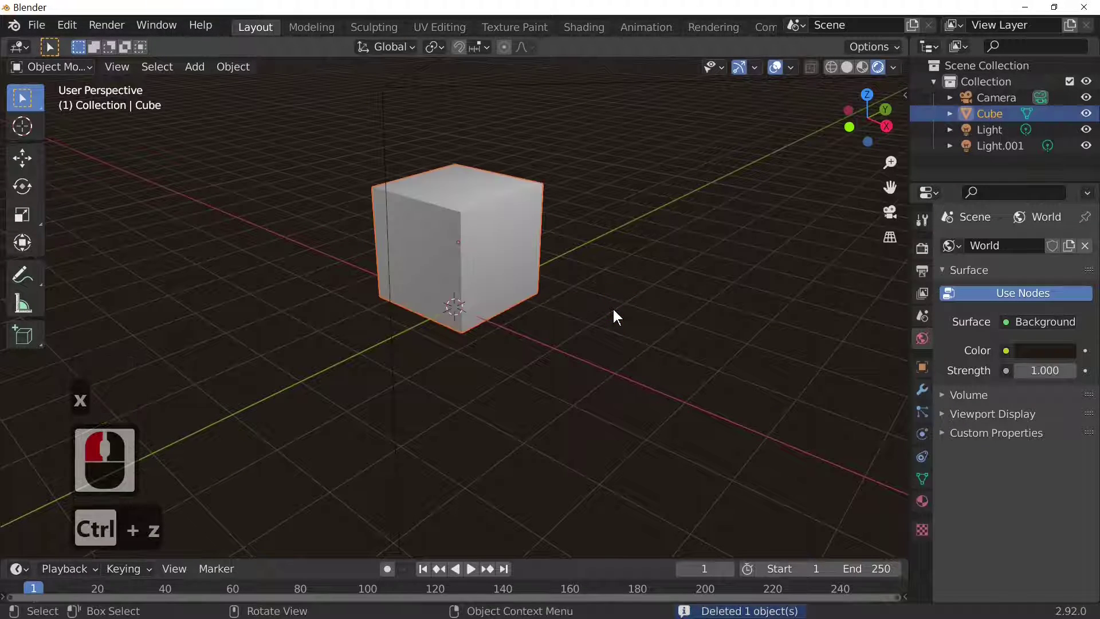
# Move the cube freely without an axis constraint and scale it down slightly.
pyautogui.press('g')
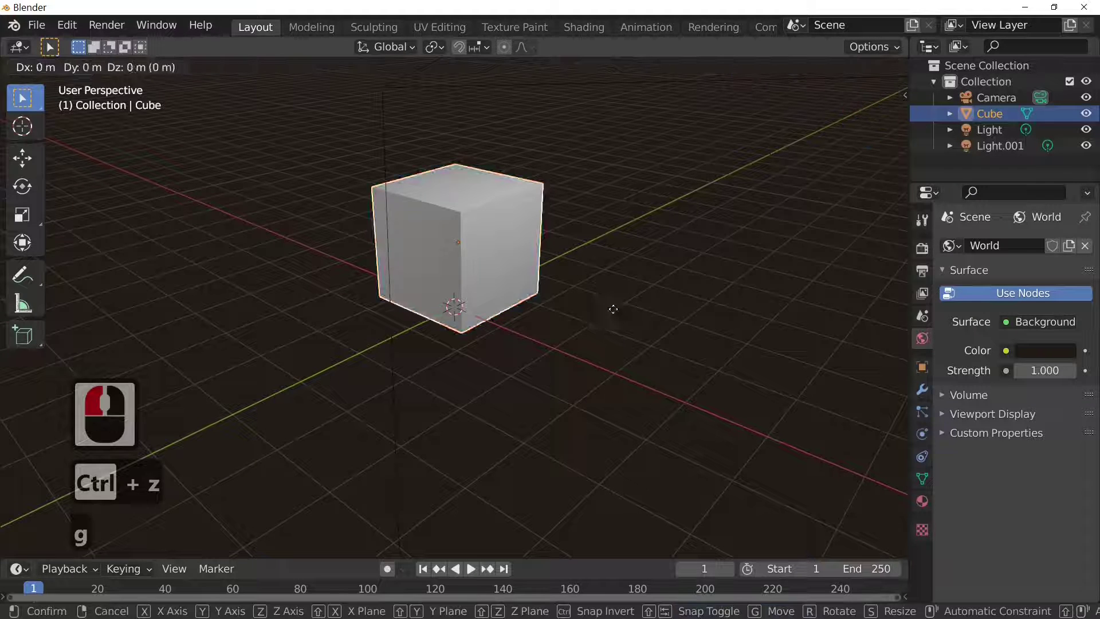
pyautogui.click(639, 368)
pyautogui.press('s')
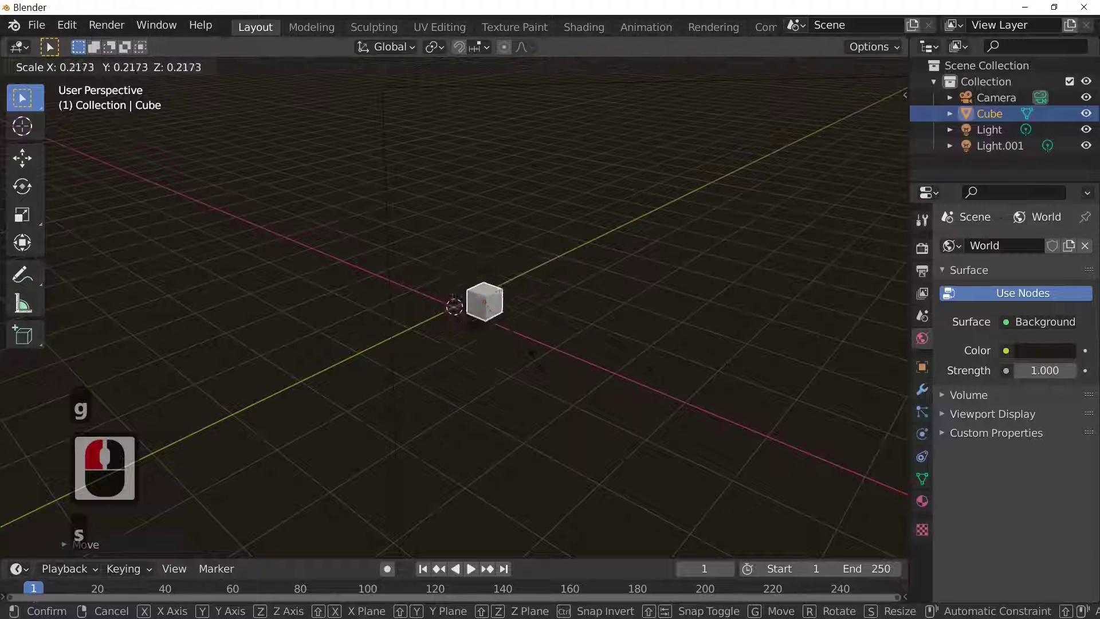
pyautogui.click(614, 355)
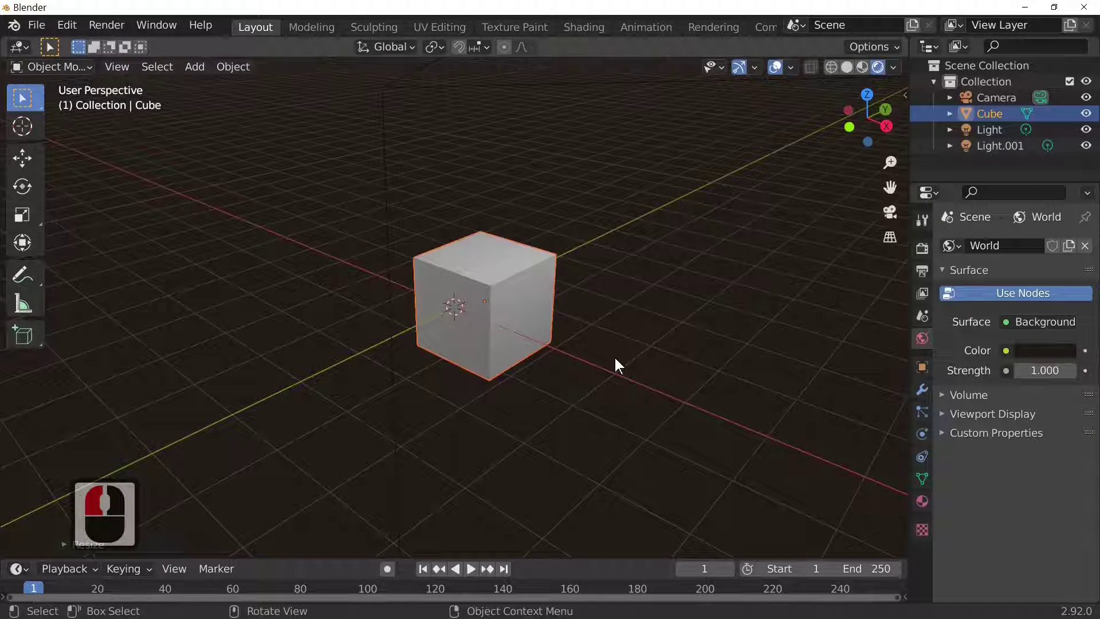
# Delete the cube and add a plane mesh at the world origin.
pyautogui.press('x')
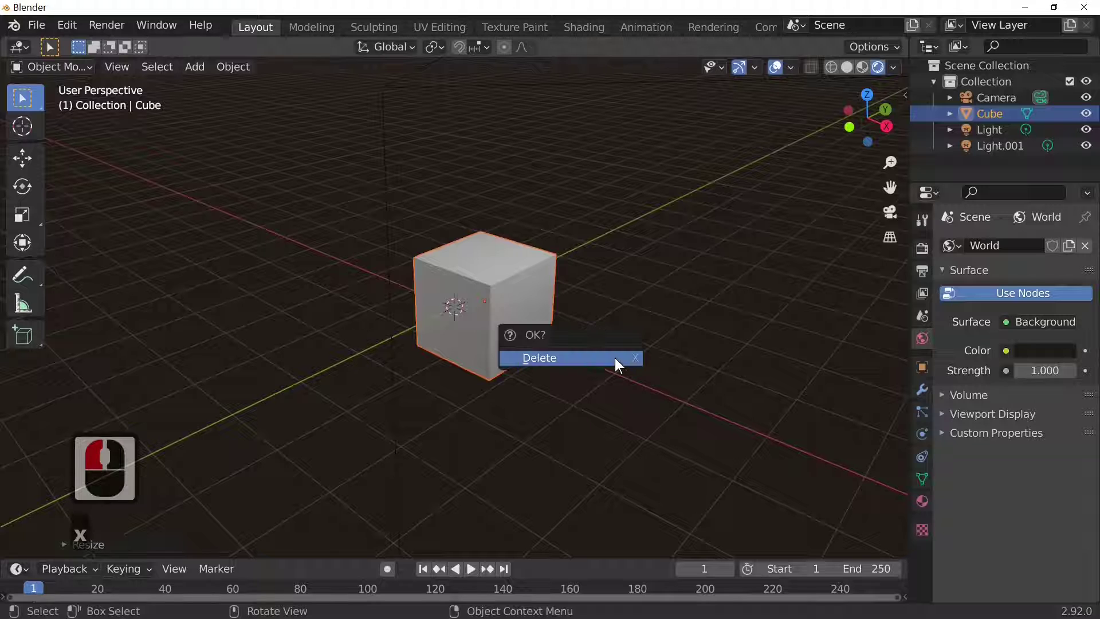
pyautogui.click(614, 358)
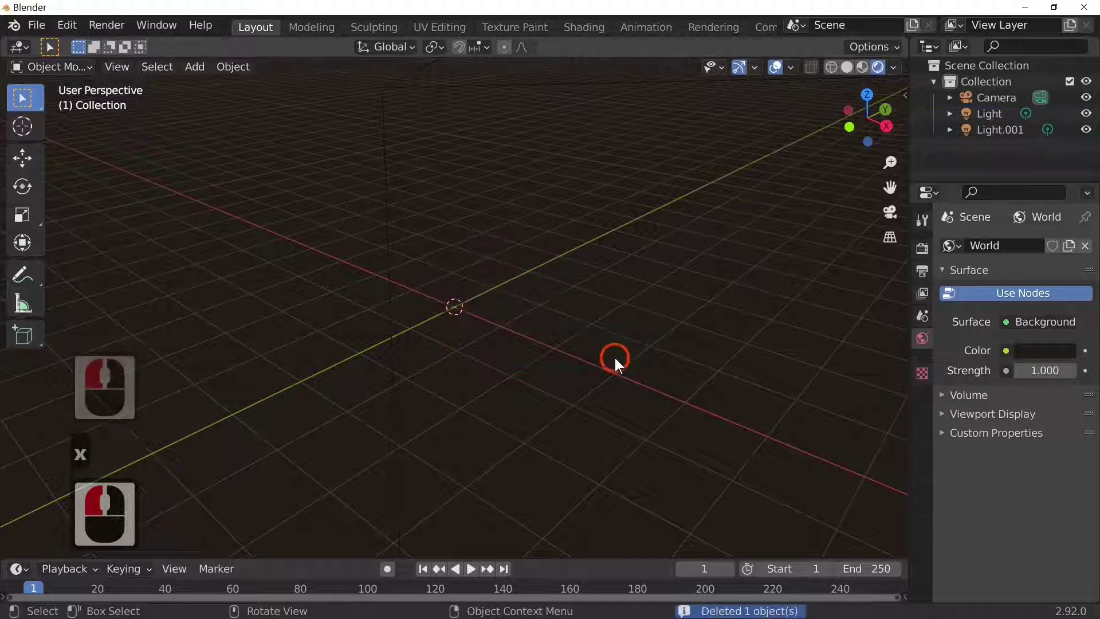
pyautogui.click(201, 69)
pyautogui.moveTo(214, 84)
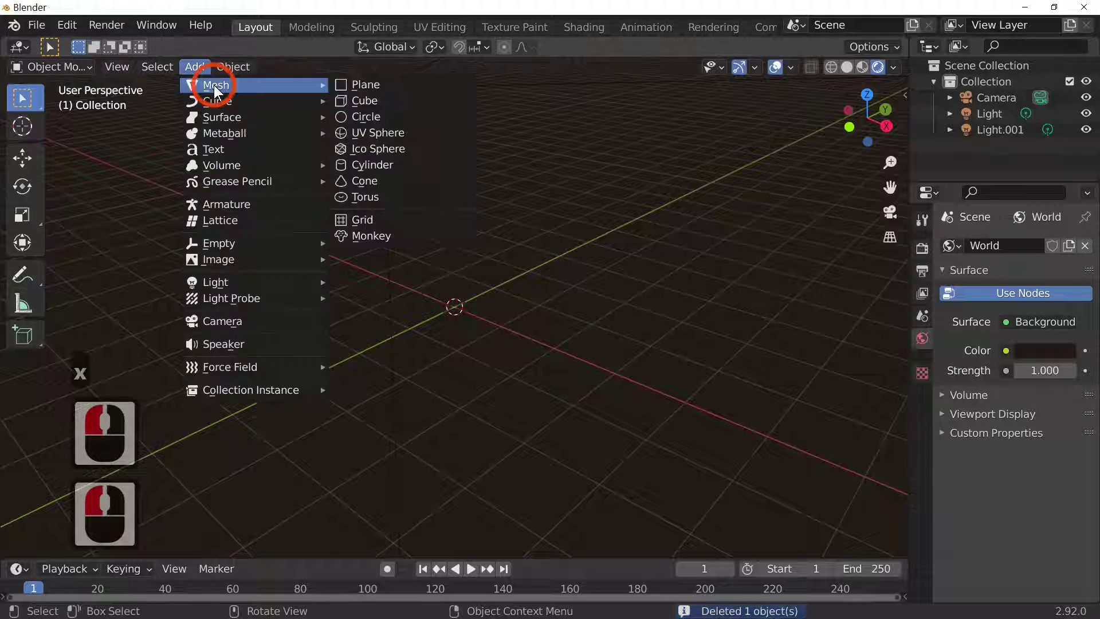
pyautogui.click(350, 84)
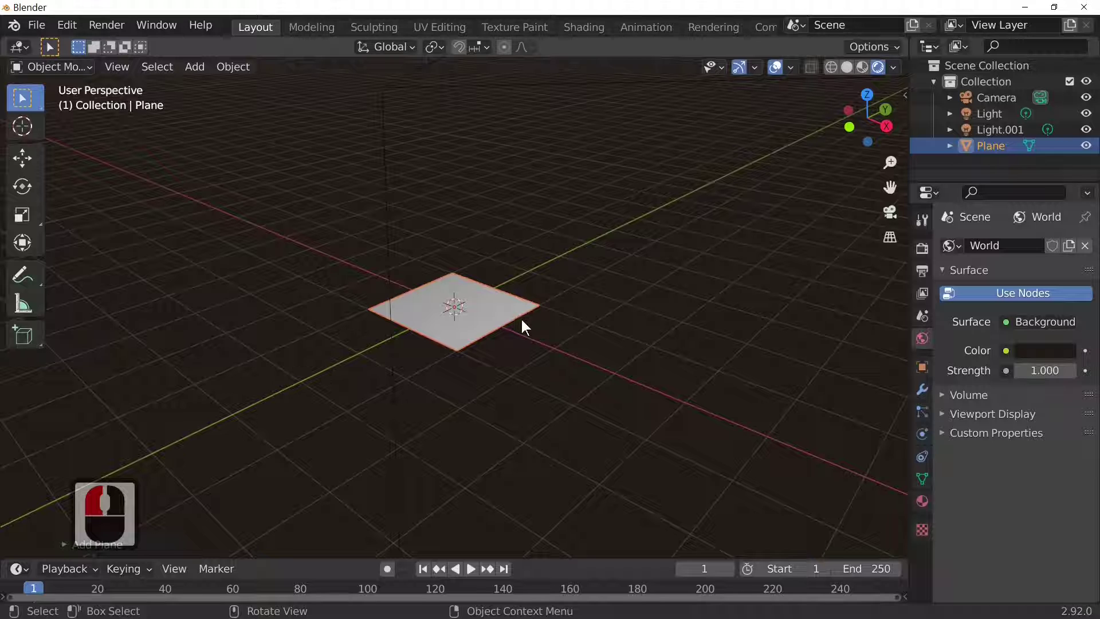
# Show the render properties and rename the plane object to "flag".
pyautogui.click(922, 248)
pyautogui.moveTo(607, 380); pyautogui.dragTo(684, 373, button='middle')
pyautogui.doubleClick(991, 146)
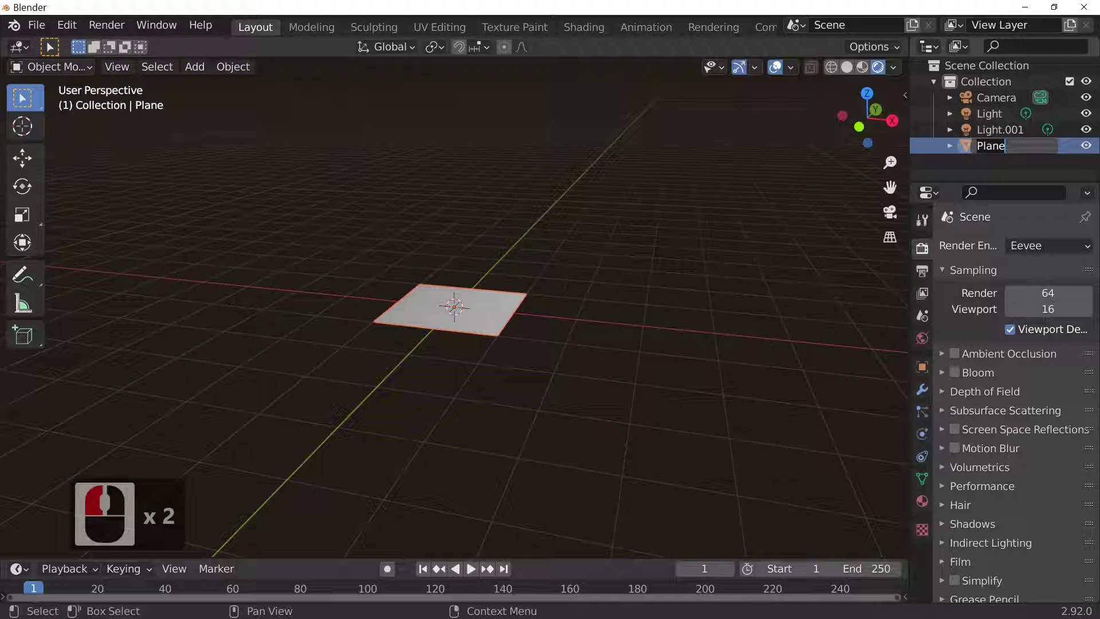
pyautogui.write('fl')
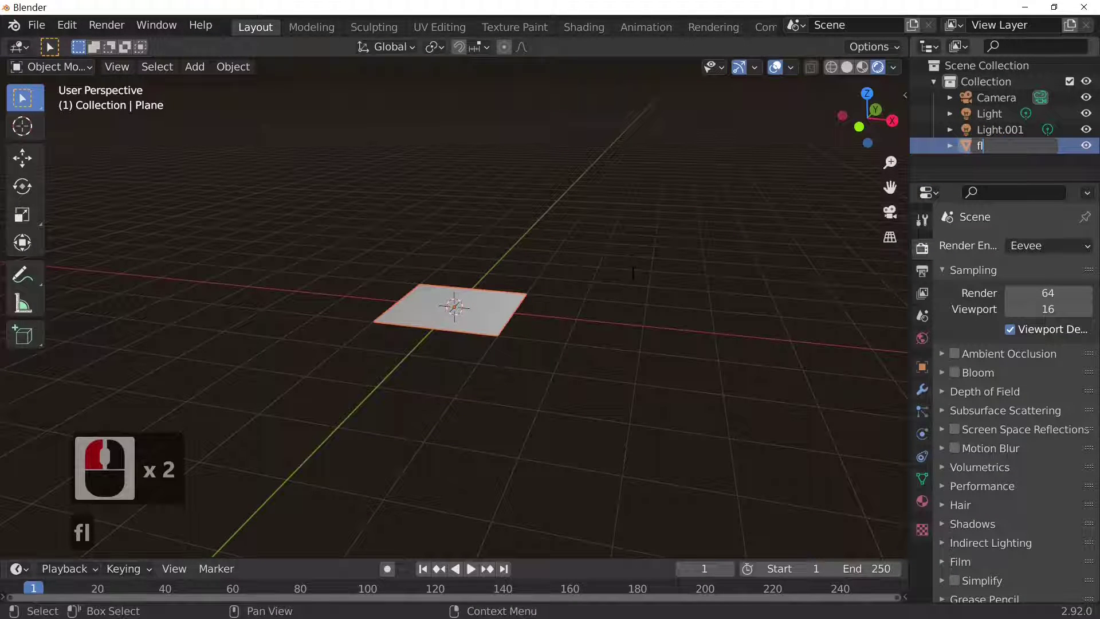
pyautogui.write('ag')
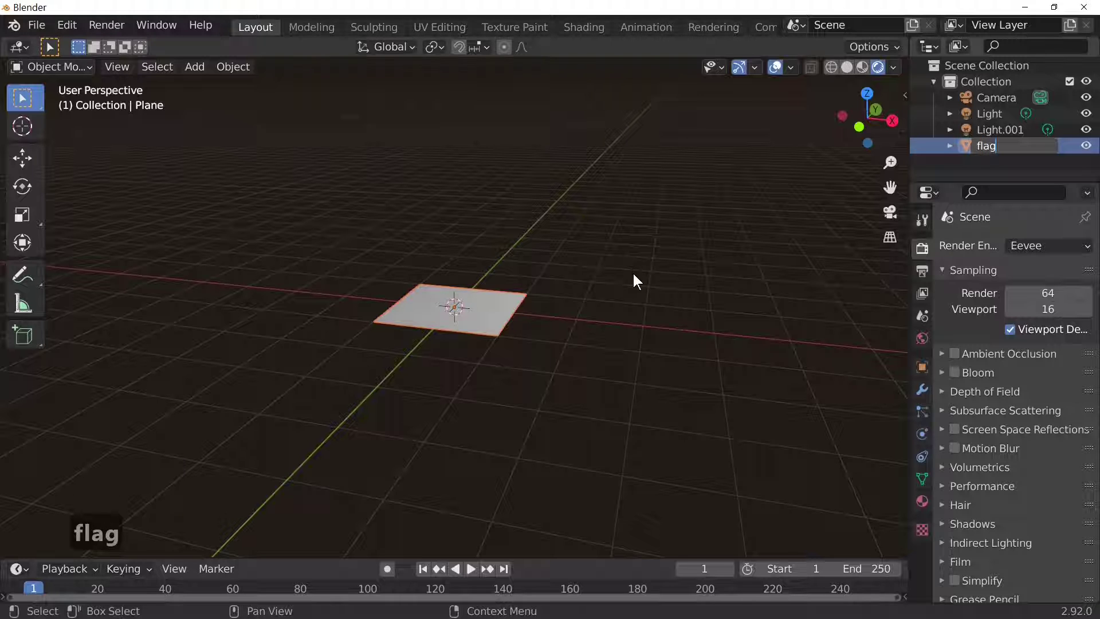
pyautogui.press('Return')
# Set the flag's X dimension to 3 m in its transform values and hide them again.
pyautogui.moveTo(495, 347); pyautogui.dragTo(575, 339, button='middle')
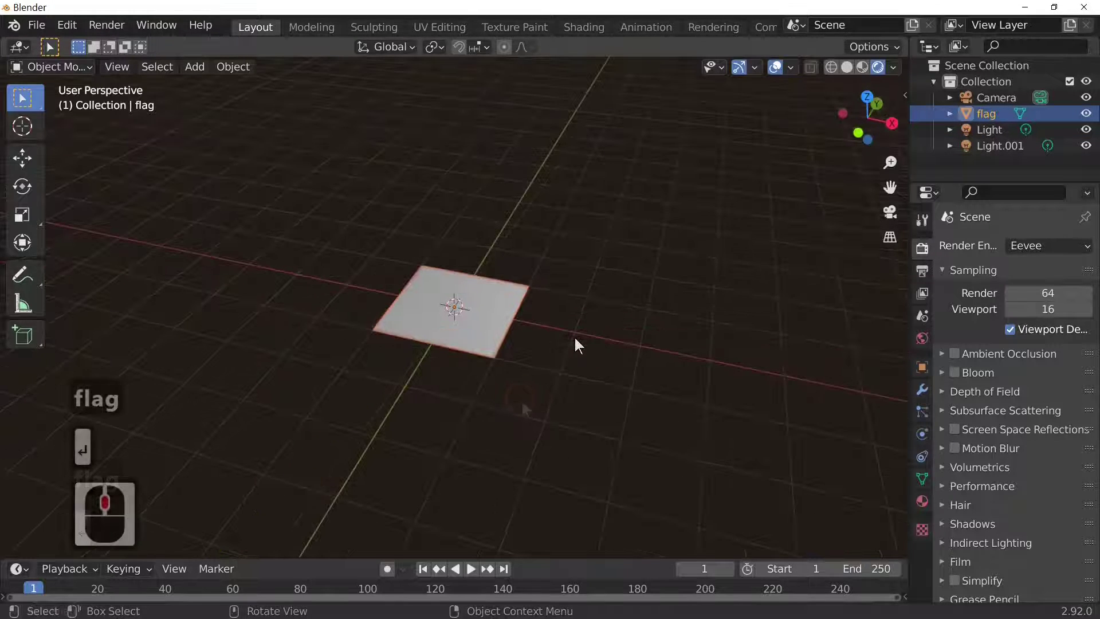
pyautogui.press('n')
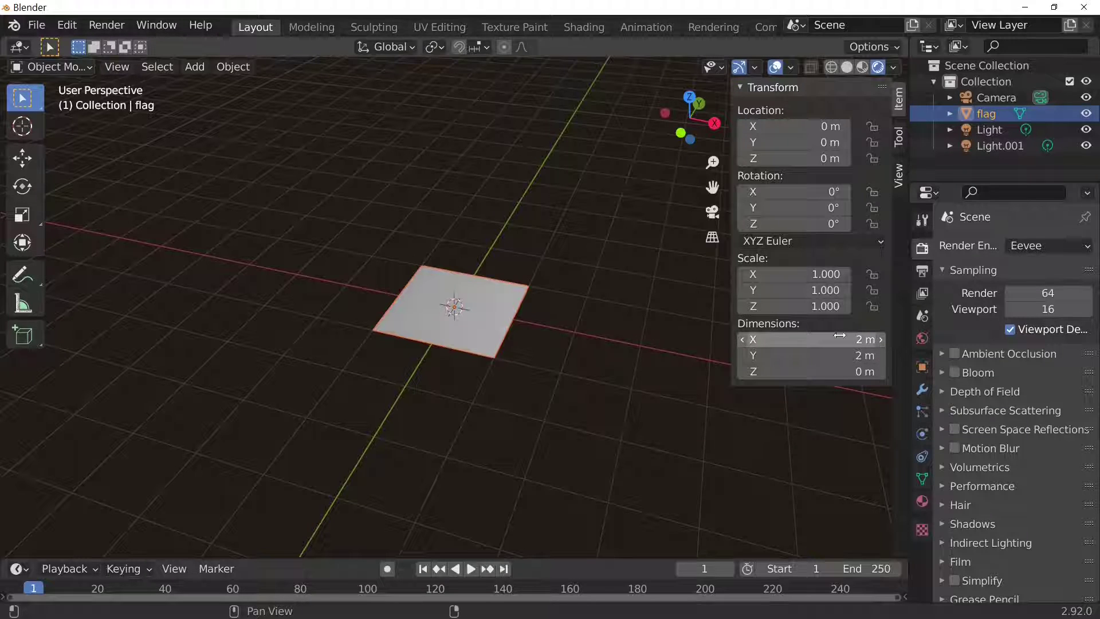
pyautogui.click(840, 336)
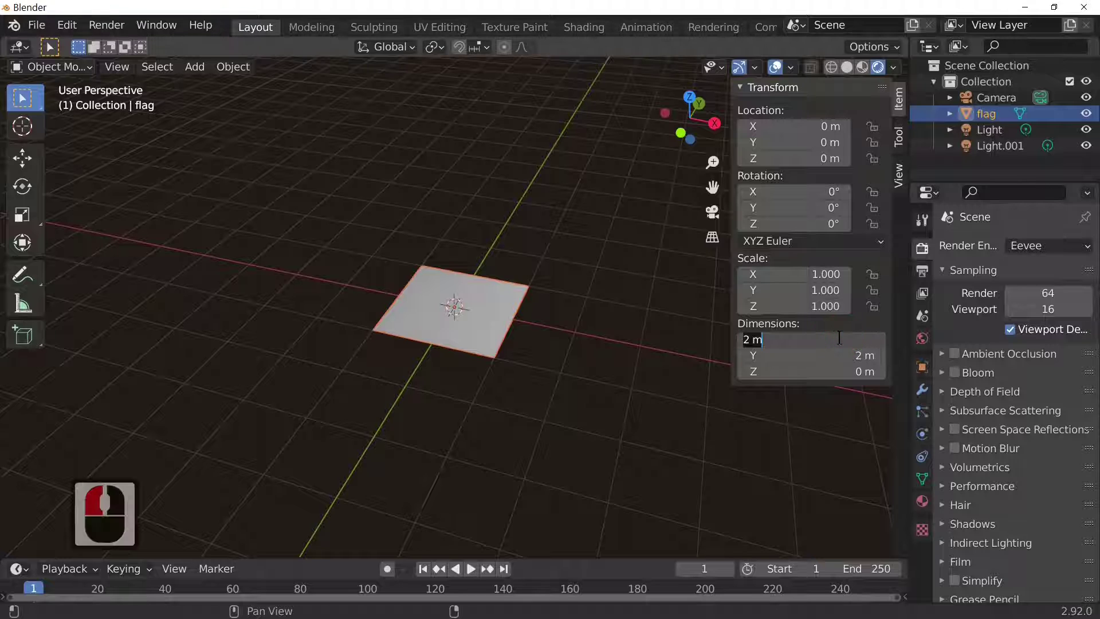
pyautogui.write('3')
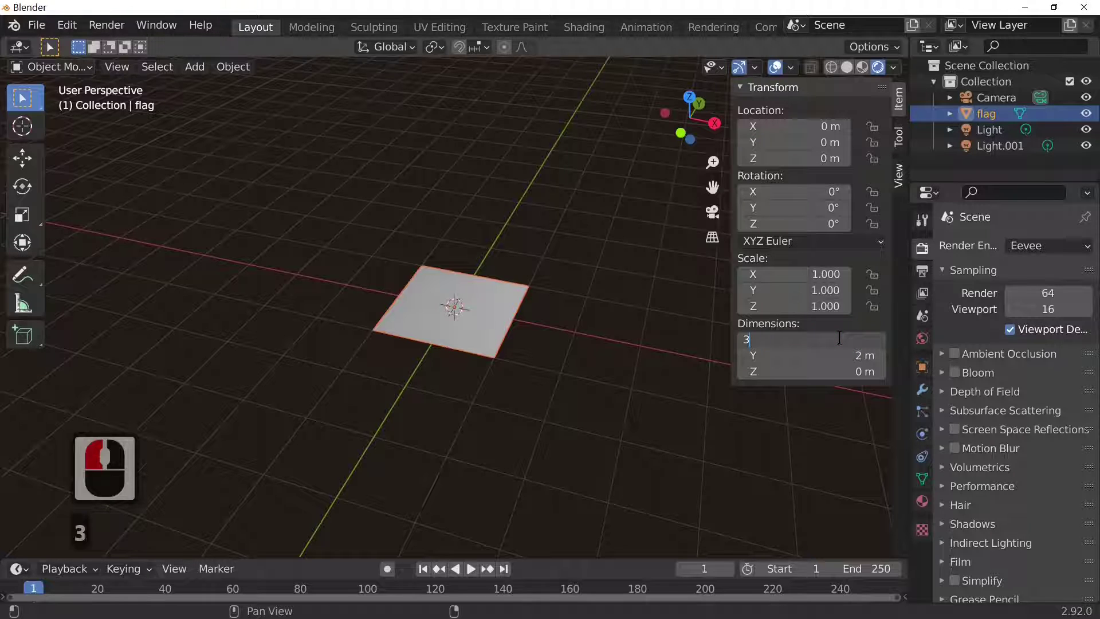
pyautogui.press('Return')
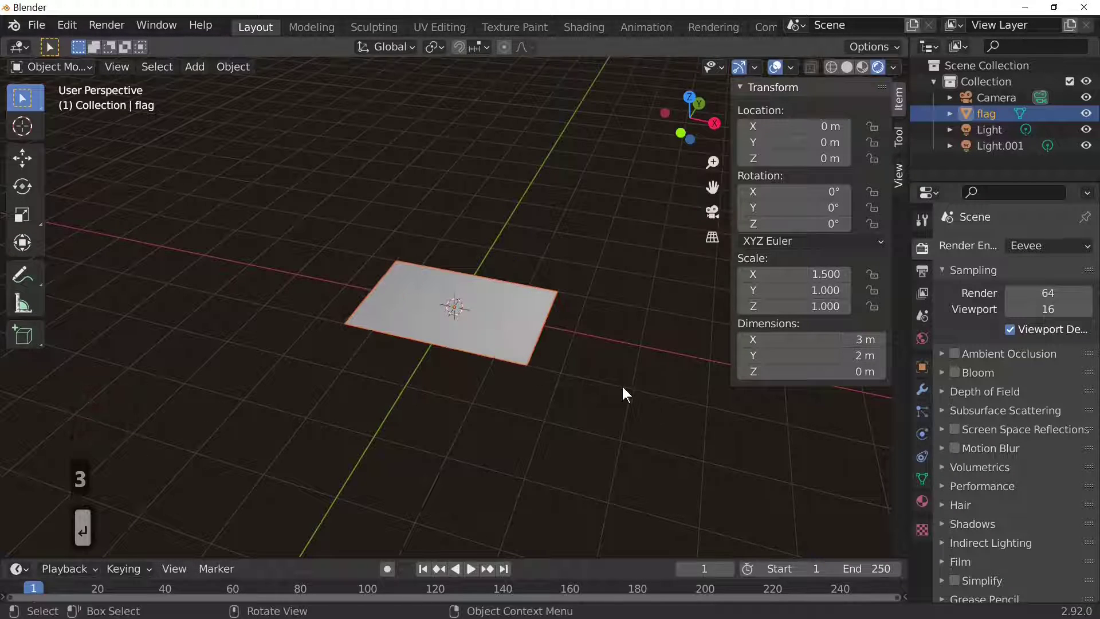
pyautogui.moveTo(623, 393); pyautogui.dragTo(613, 355, button='middle')
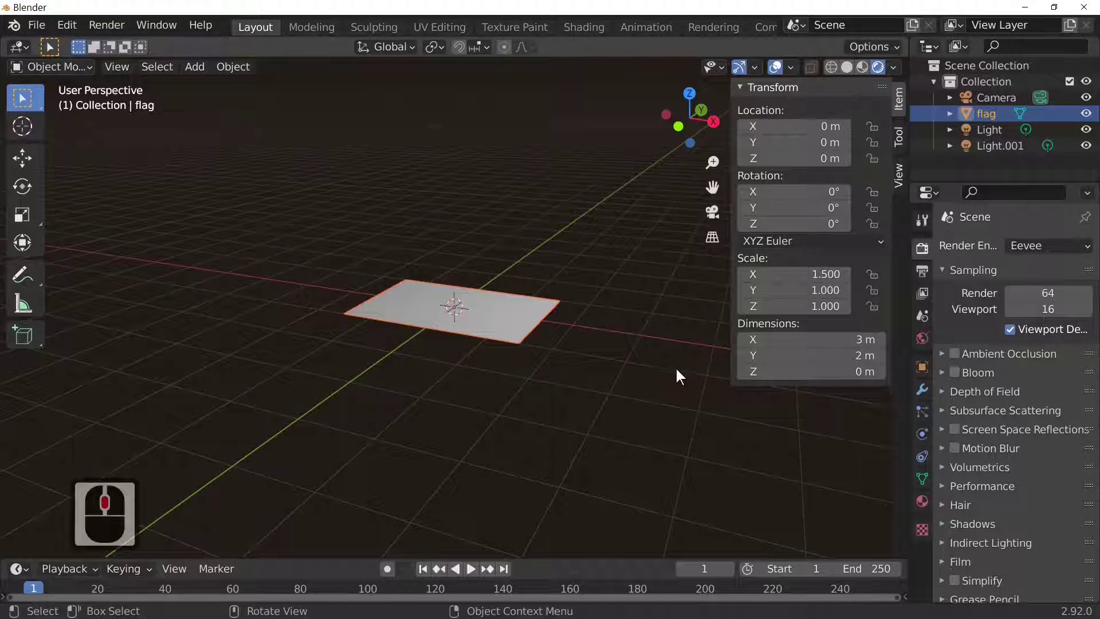
pyautogui.press('n')
pyautogui.press('n')
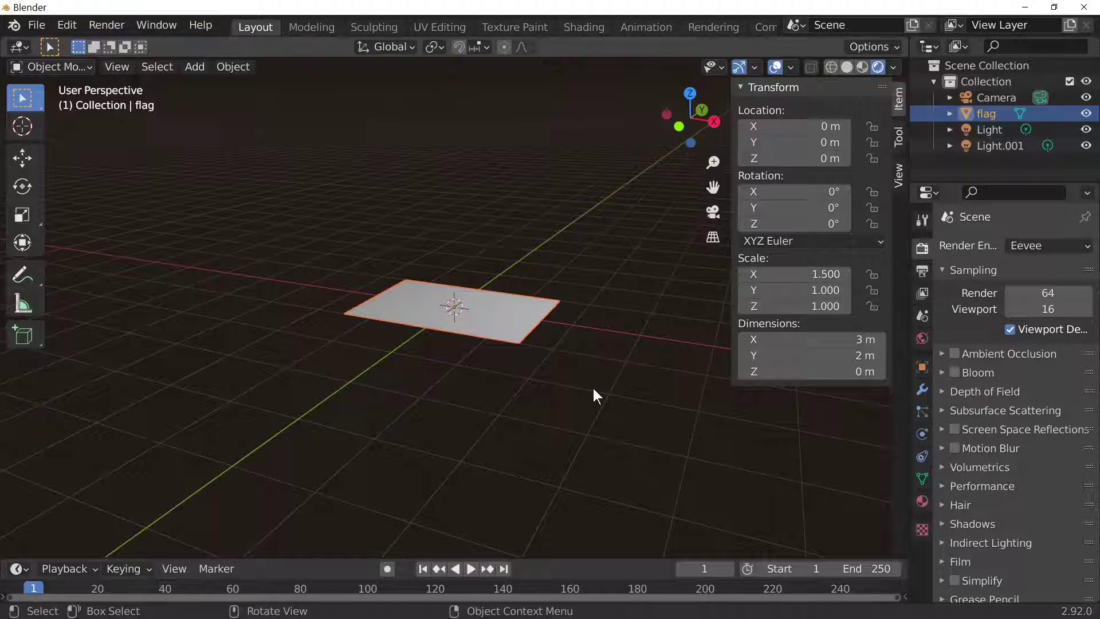
pyautogui.press('n')
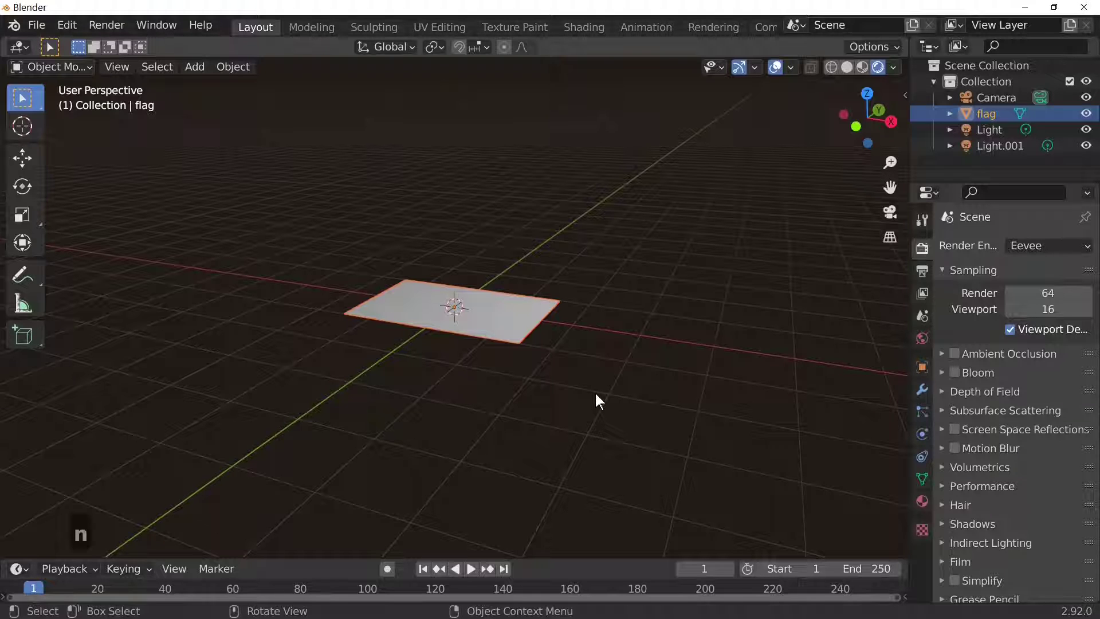
# Try rotating the flag by 90° without an axis constraint and undo that rotation.
pyautogui.press('r')
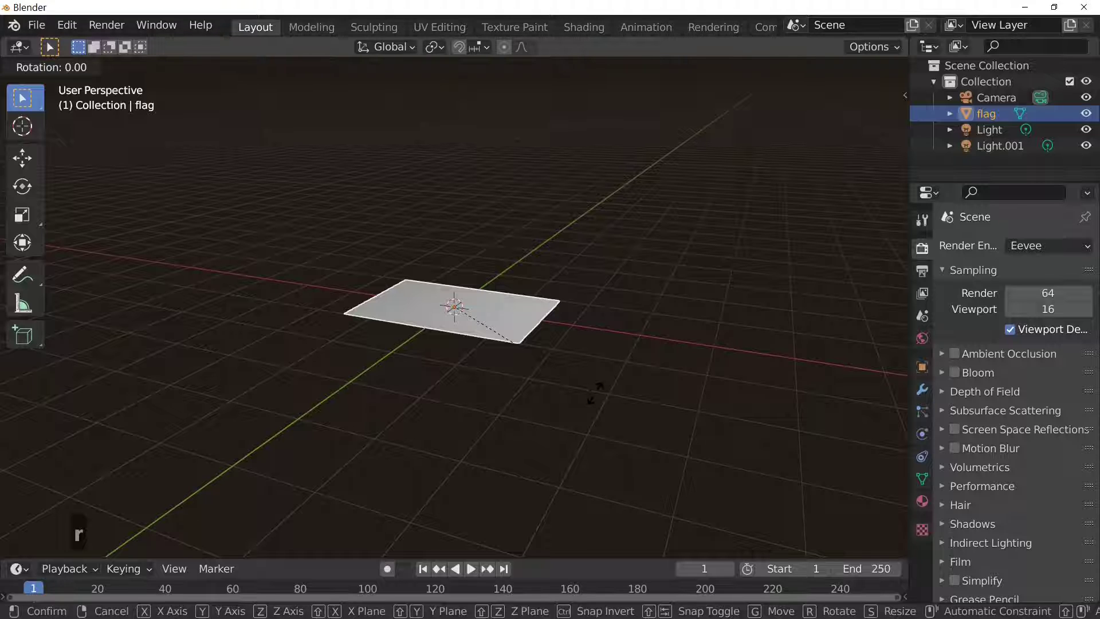
pyautogui.press('9')
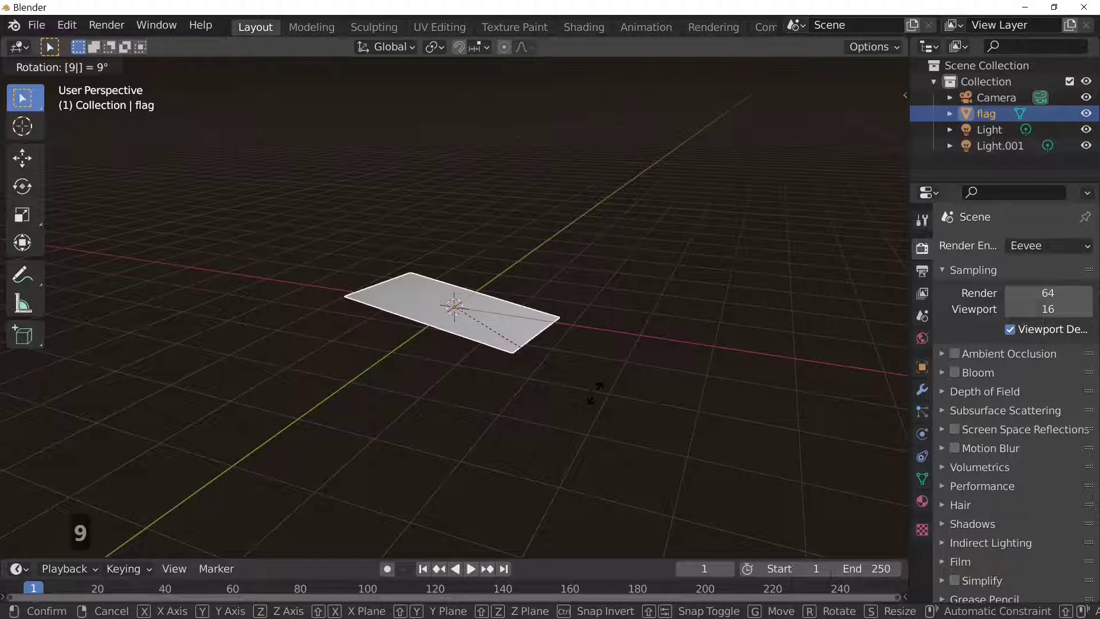
pyautogui.press('0')
pyautogui.press('Return')
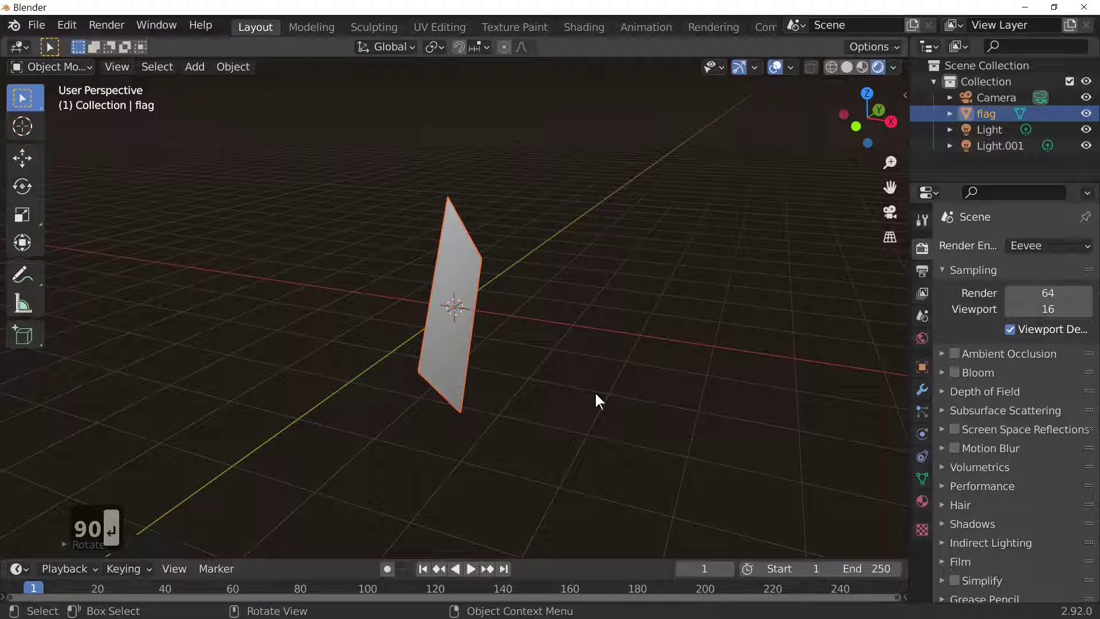
pyautogui.moveTo(595, 394); pyautogui.dragTo(549, 339, button='middle')
pyautogui.hotkey('ctrl', 'z')
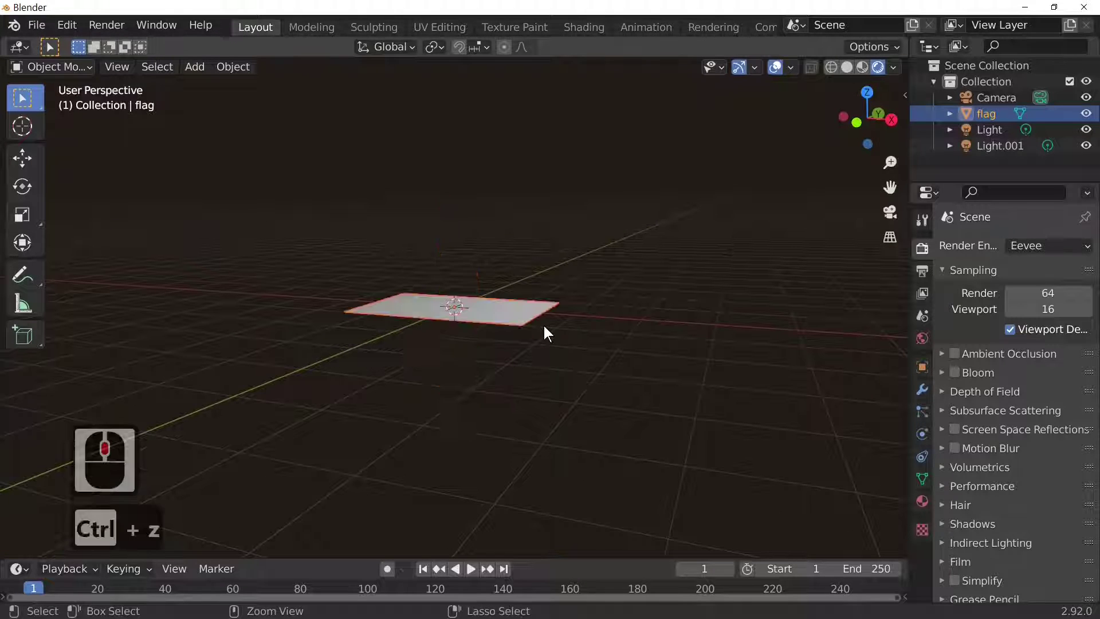
# Rotate the flag by 90° about the global X axis.
pyautogui.press('r')
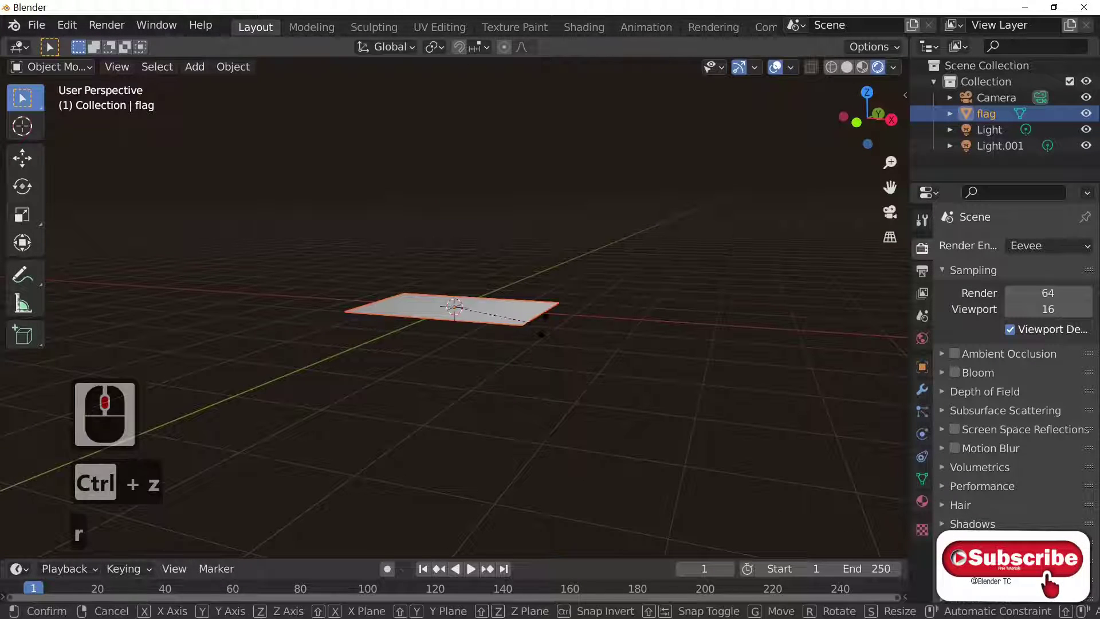
pyautogui.press('x')
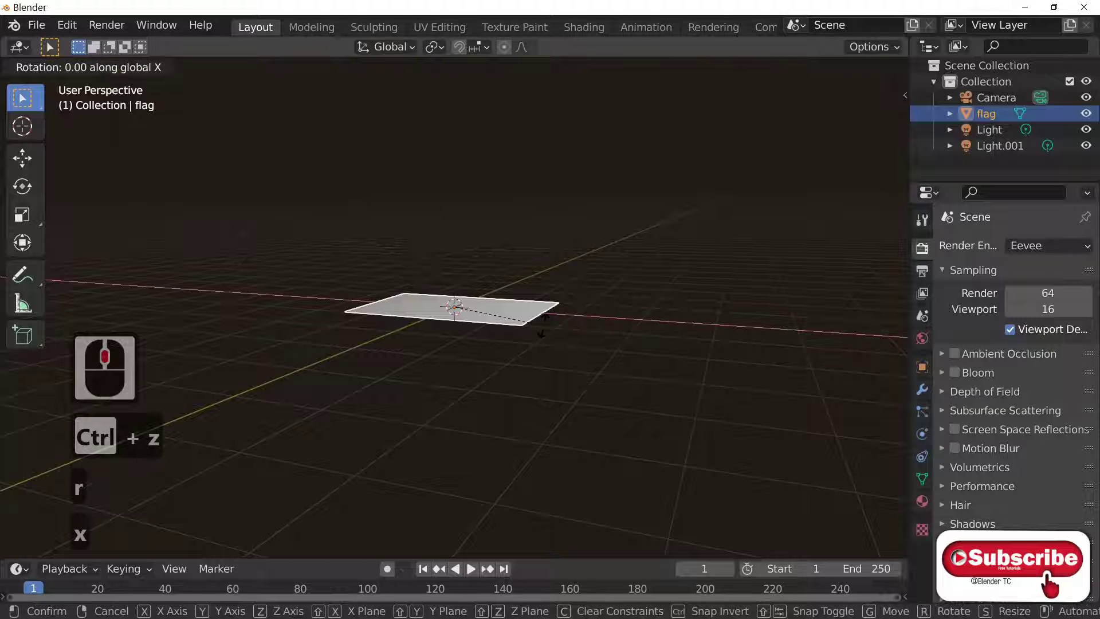
pyautogui.press('9')
pyautogui.press('0')
pyautogui.press('Return')
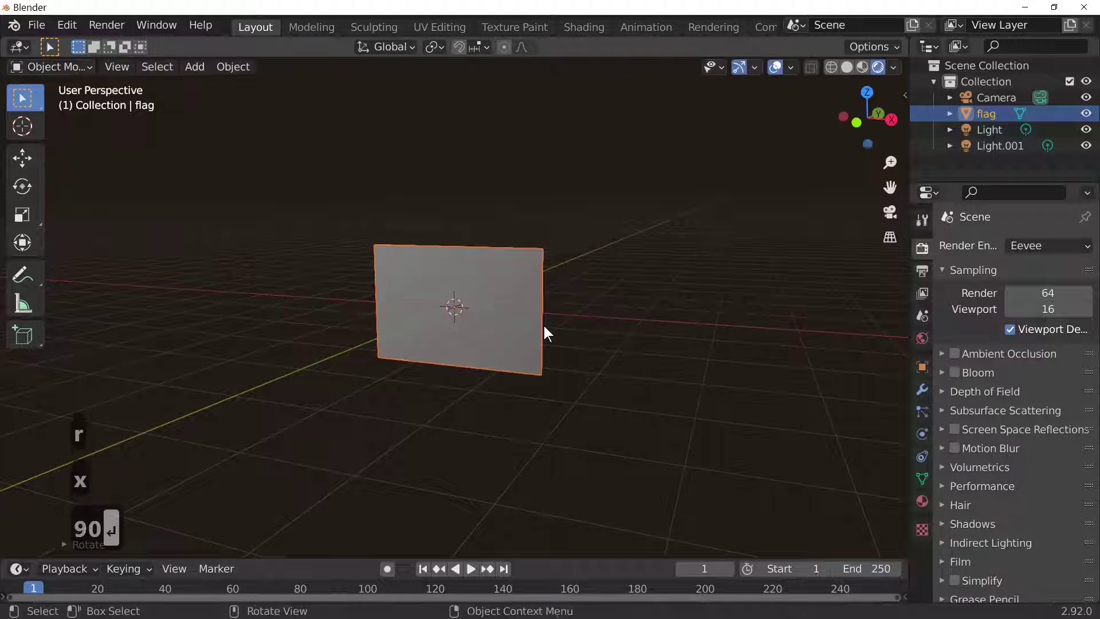
# Enter Edit Mode on the flag, switch to face selection and select its single face.
pyautogui.moveTo(543, 325); pyautogui.dragTo(527, 422, button='middle')
pyautogui.scroll(3, 534, 390)
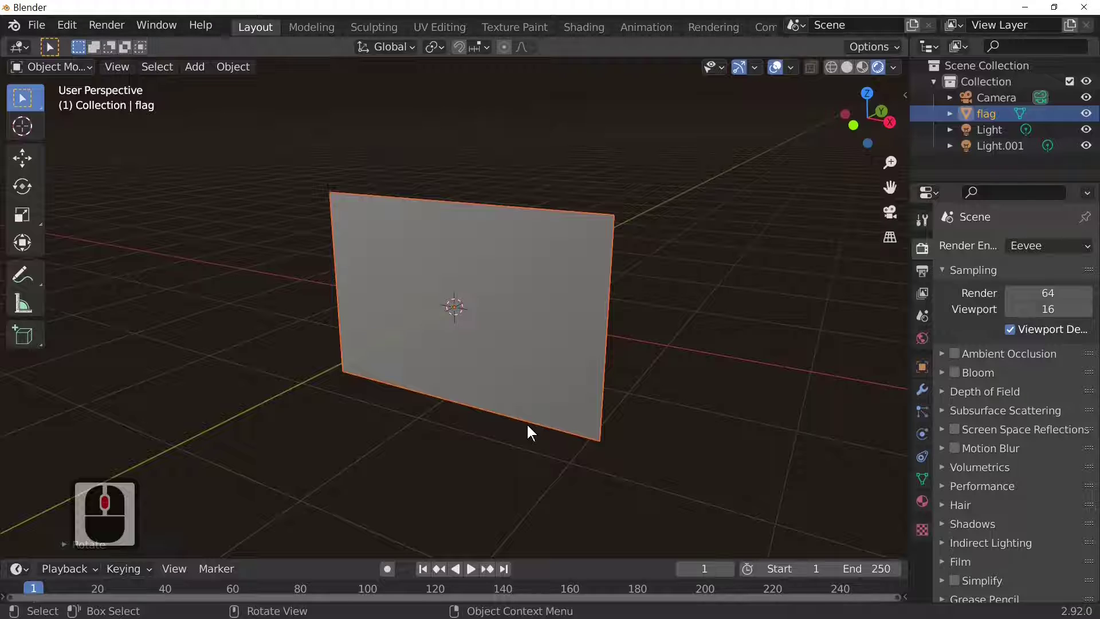
pyautogui.press('Tab')
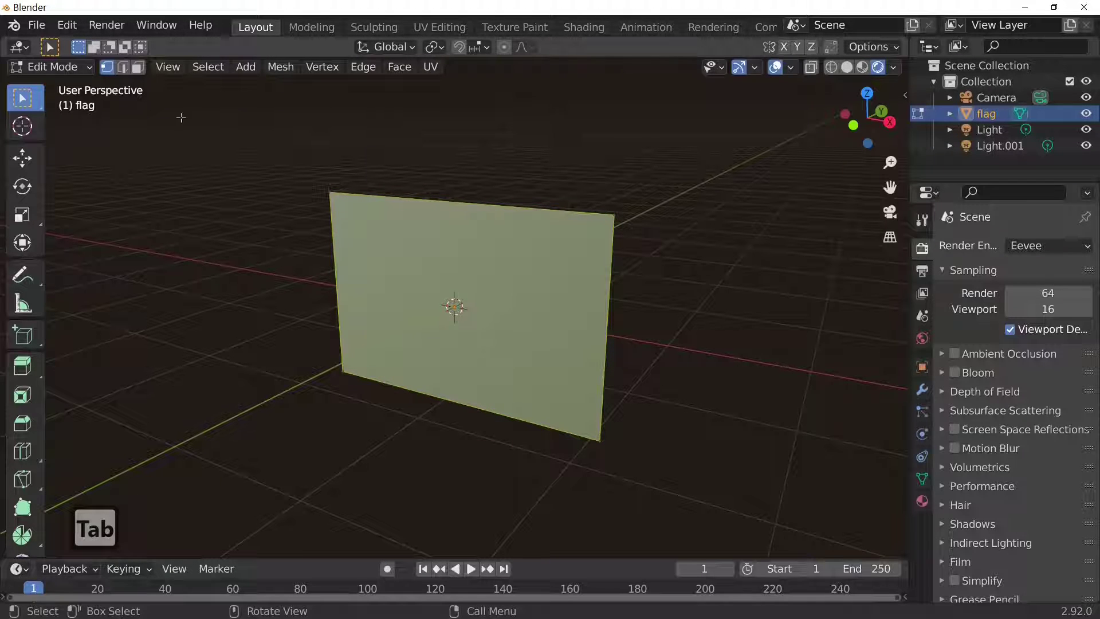
pyautogui.click(122, 67)
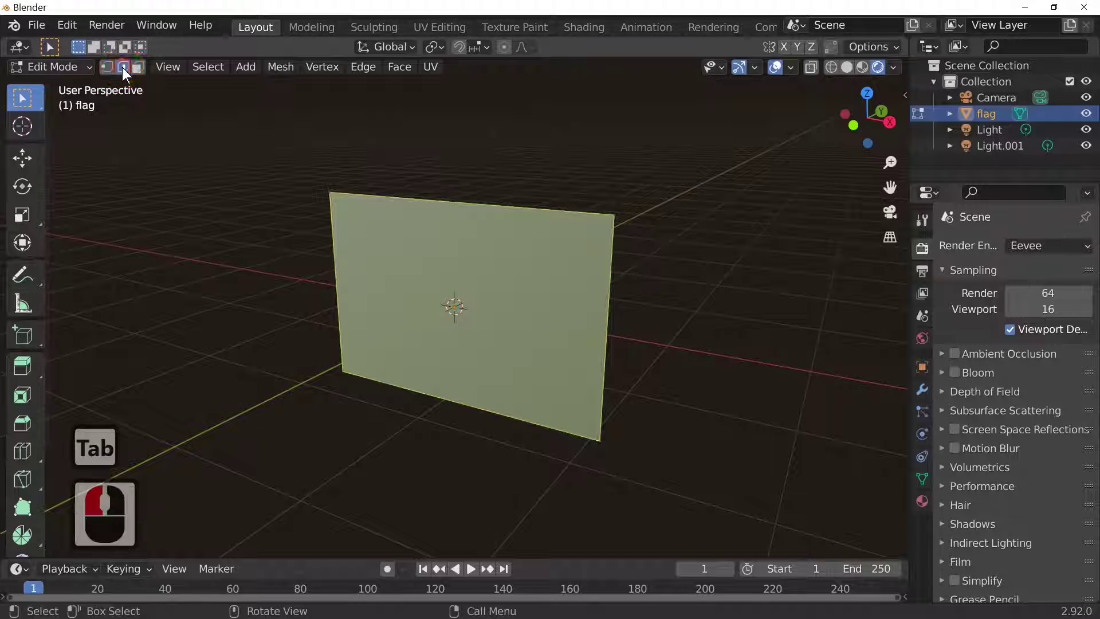
pyautogui.click(136, 67)
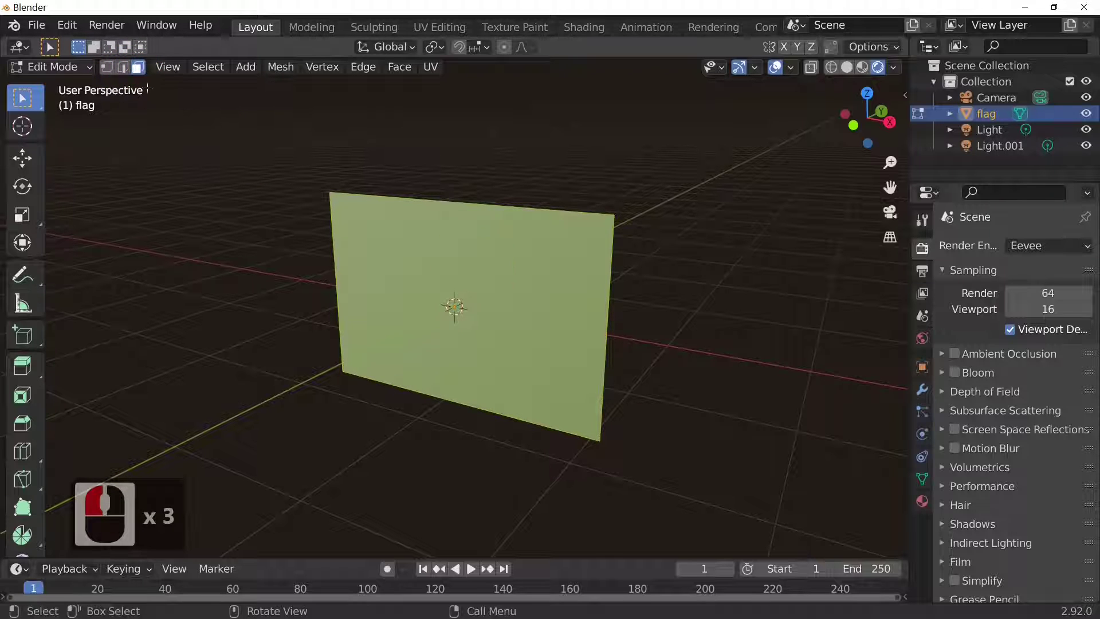
pyautogui.click(368, 207)
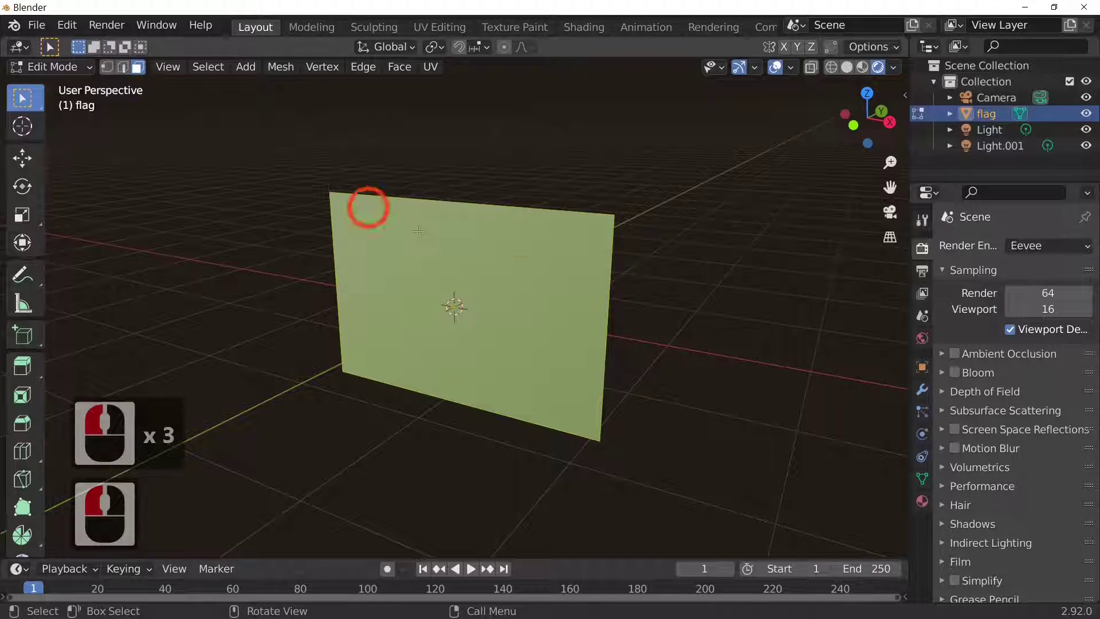
# Select the flag's single face and split it into triangles around its centre with Poke Faces.
pyautogui.click(500, 284)
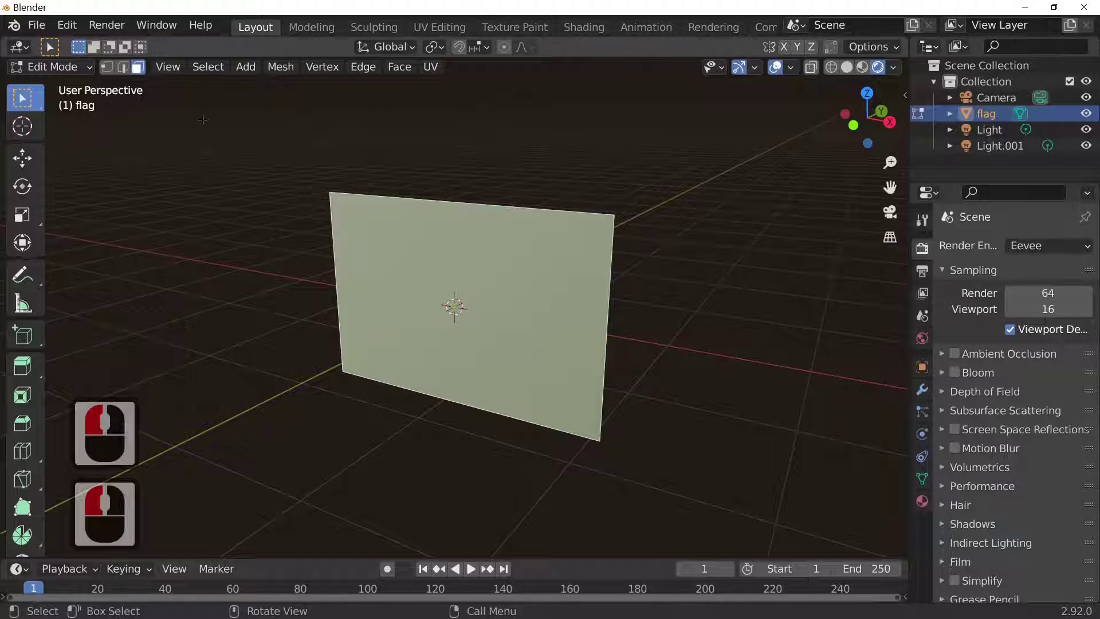
pyautogui.click(452, 246)
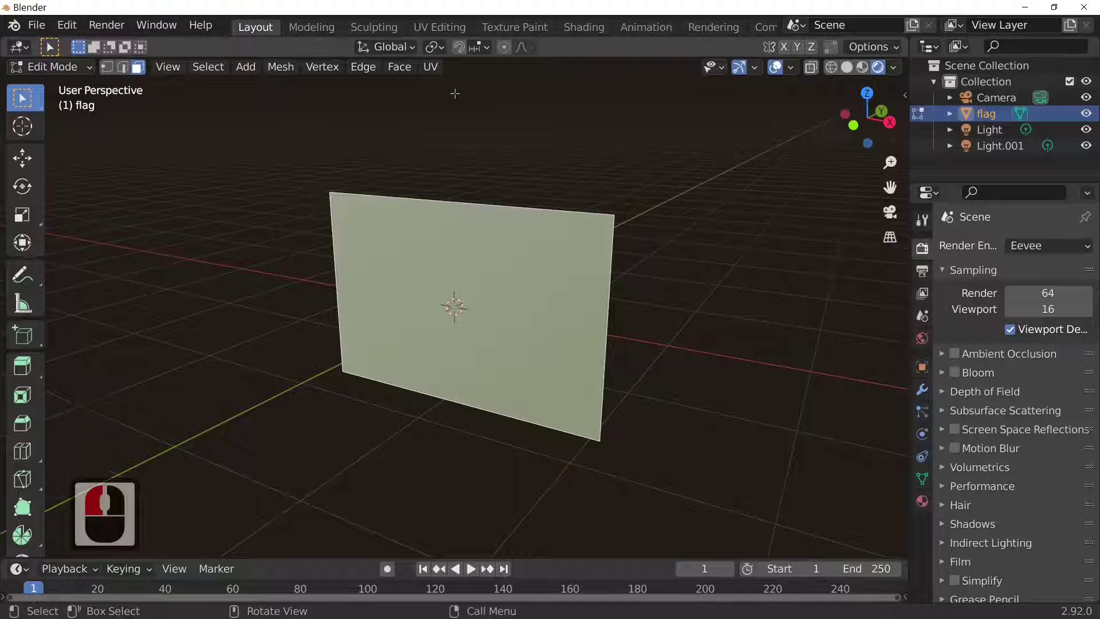
pyautogui.click(397, 66)
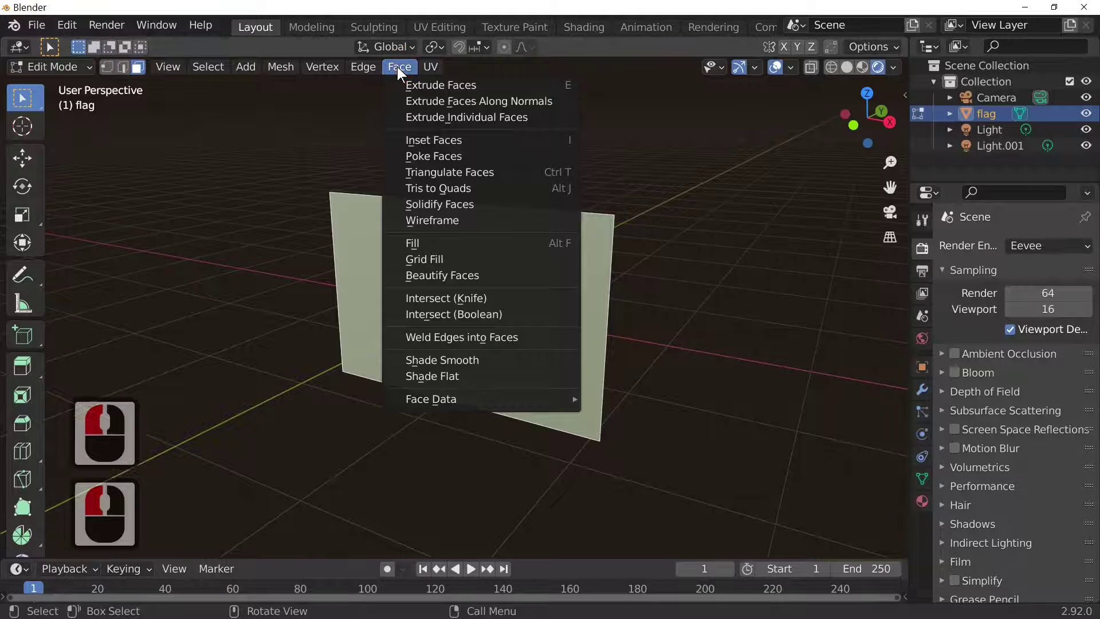
pyautogui.click(449, 156)
pyautogui.click(572, 253)
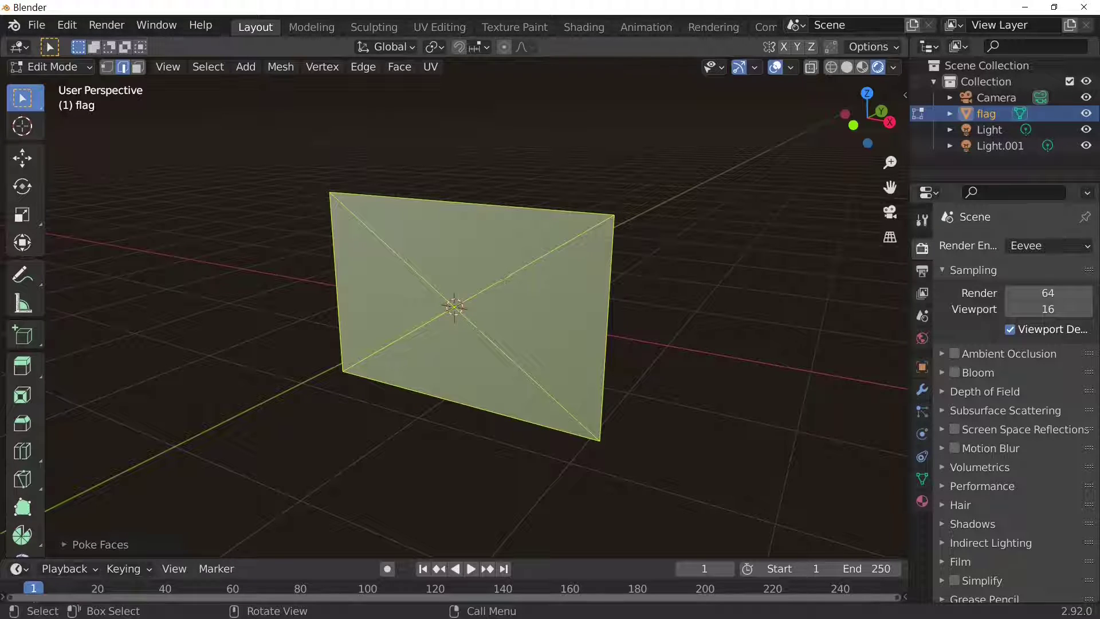
# Switch to face selection, select all of the flag's faces and subdivide them three times.
pyautogui.click(138, 67)
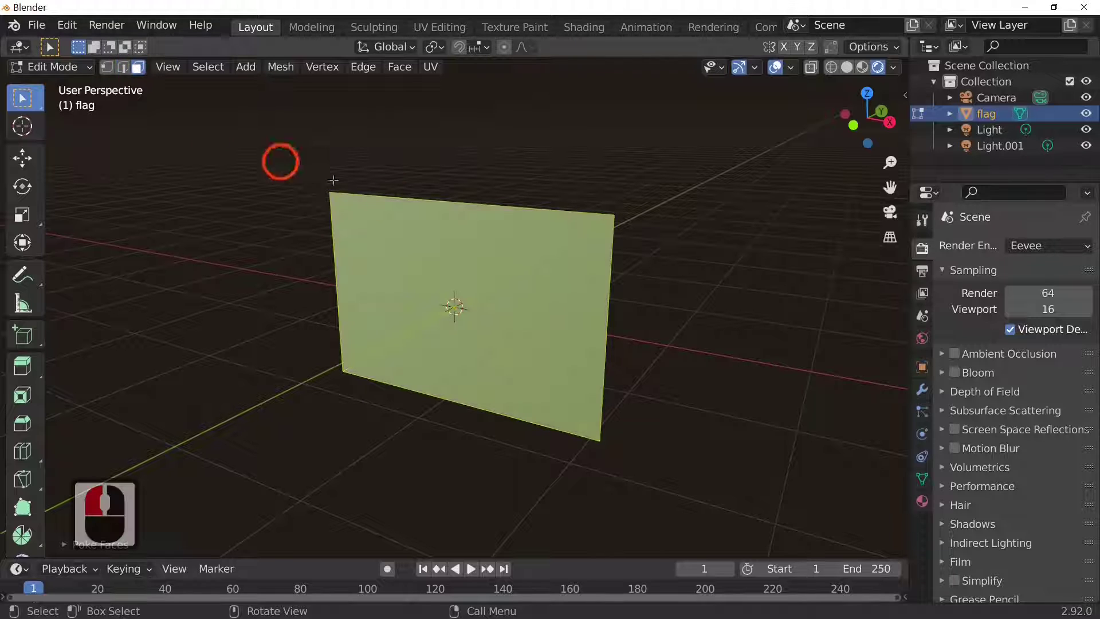
pyautogui.press('a')
pyautogui.press('a')
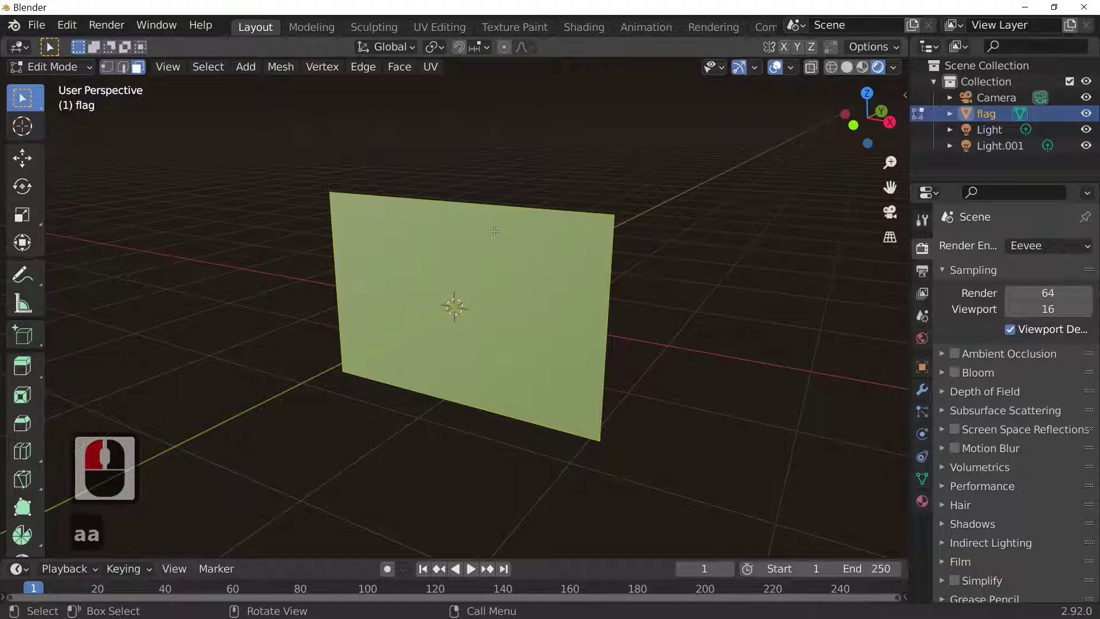
pyautogui.press('a')
pyautogui.press('a')
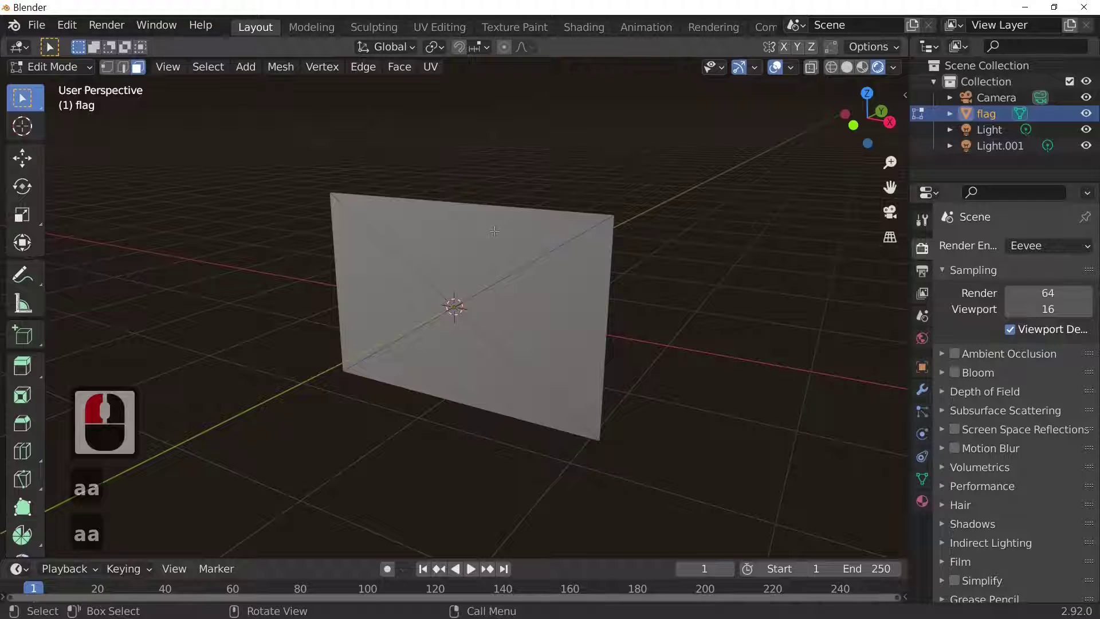
pyautogui.press('a')
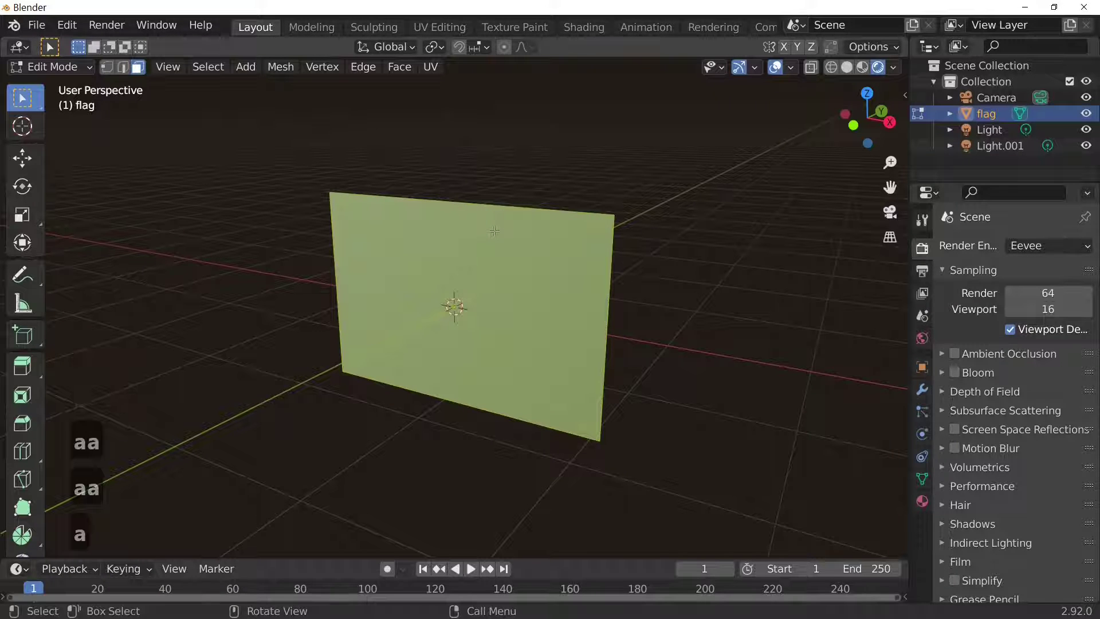
pyautogui.rightClick(494, 232)
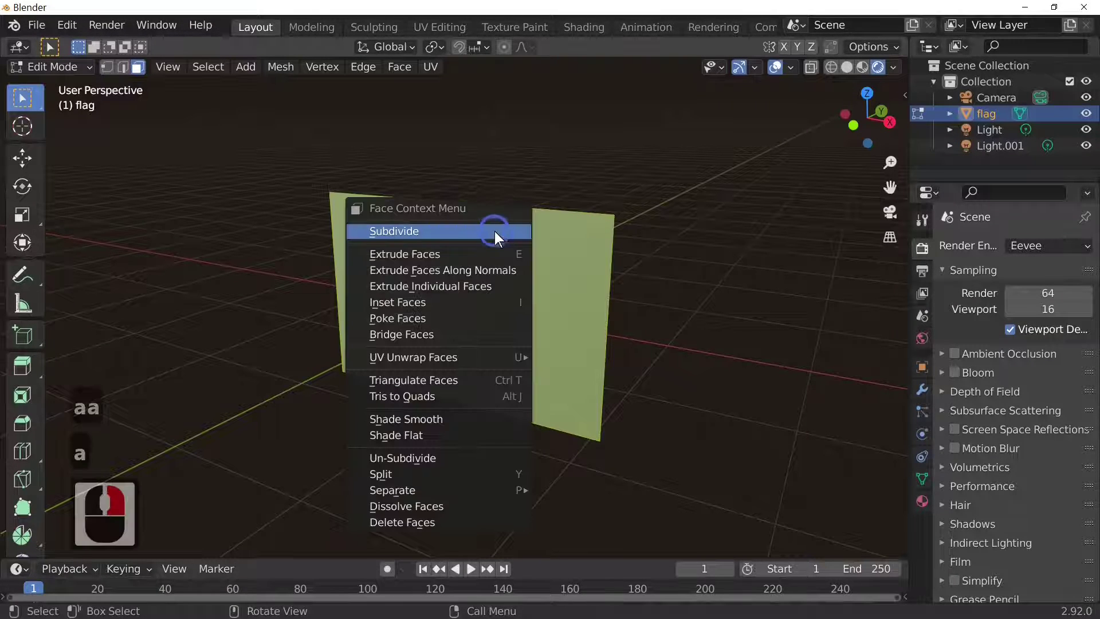
pyautogui.click(494, 231)
pyautogui.rightClick(494, 232)
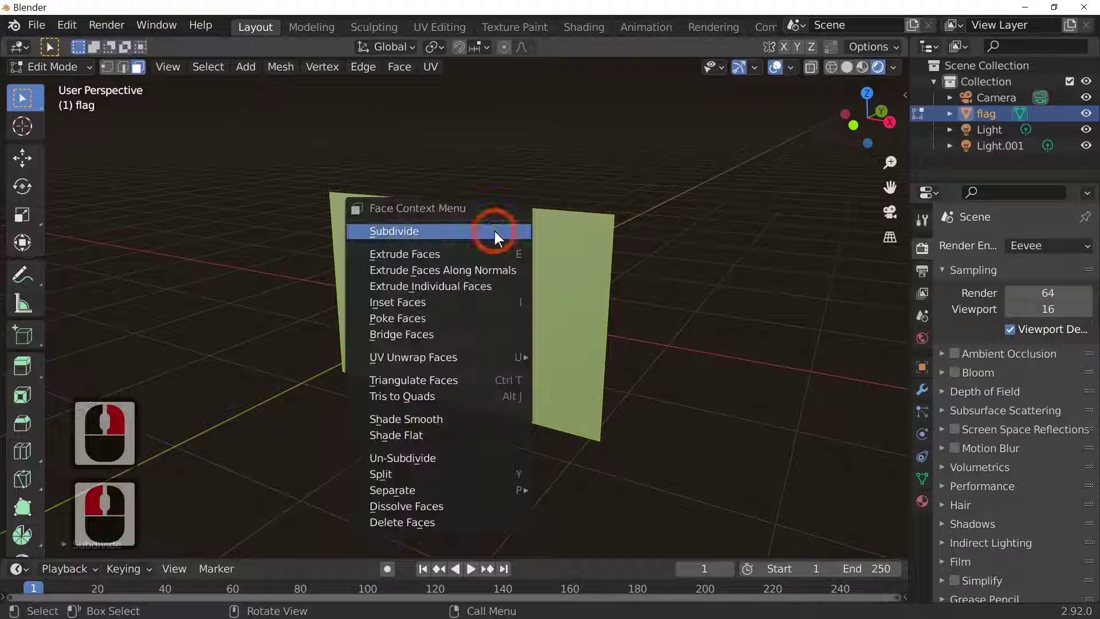
pyautogui.click(494, 231)
pyautogui.rightClick(494, 231)
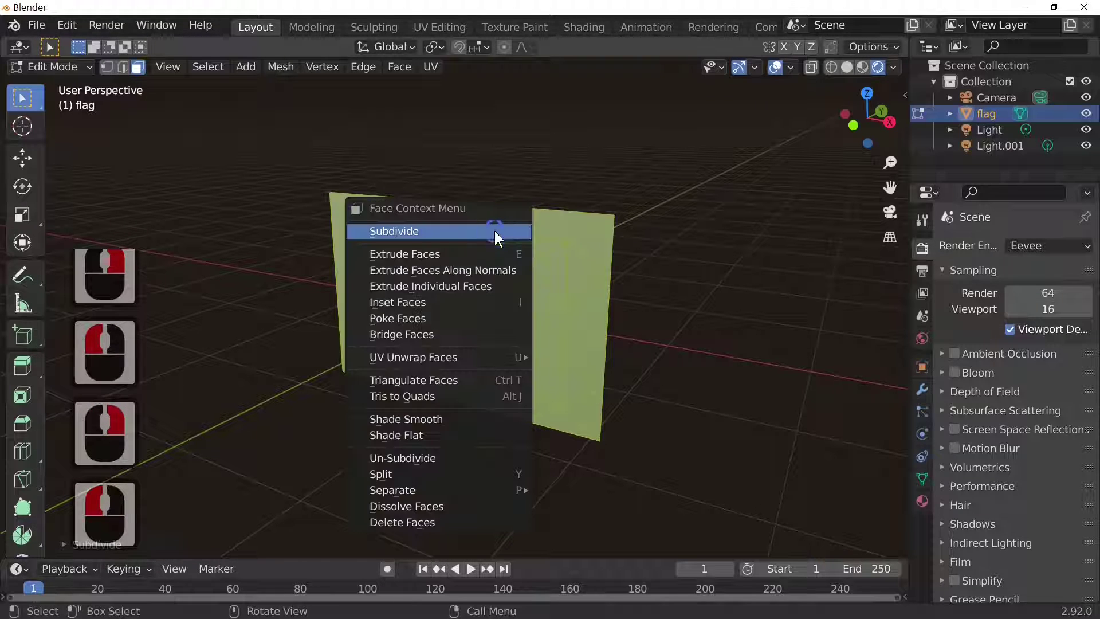
pyautogui.click(494, 231)
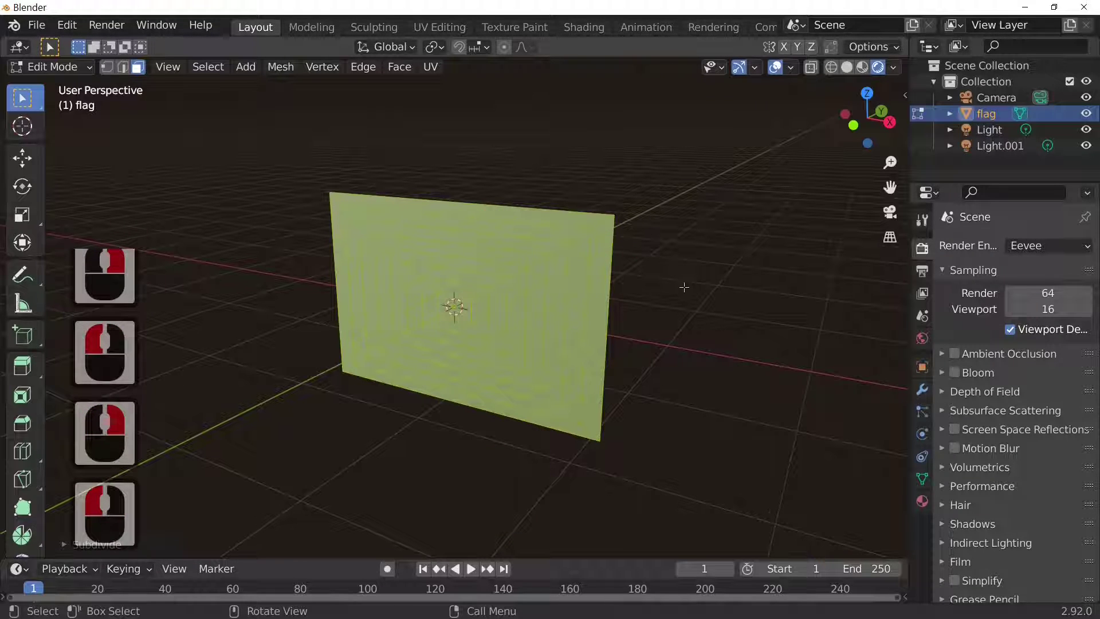
# Clear the selection and, in vertex selection mode, select the two uppermost and two lowest vertices along the flag's left edge.
pyautogui.press('a')
pyautogui.press('a')
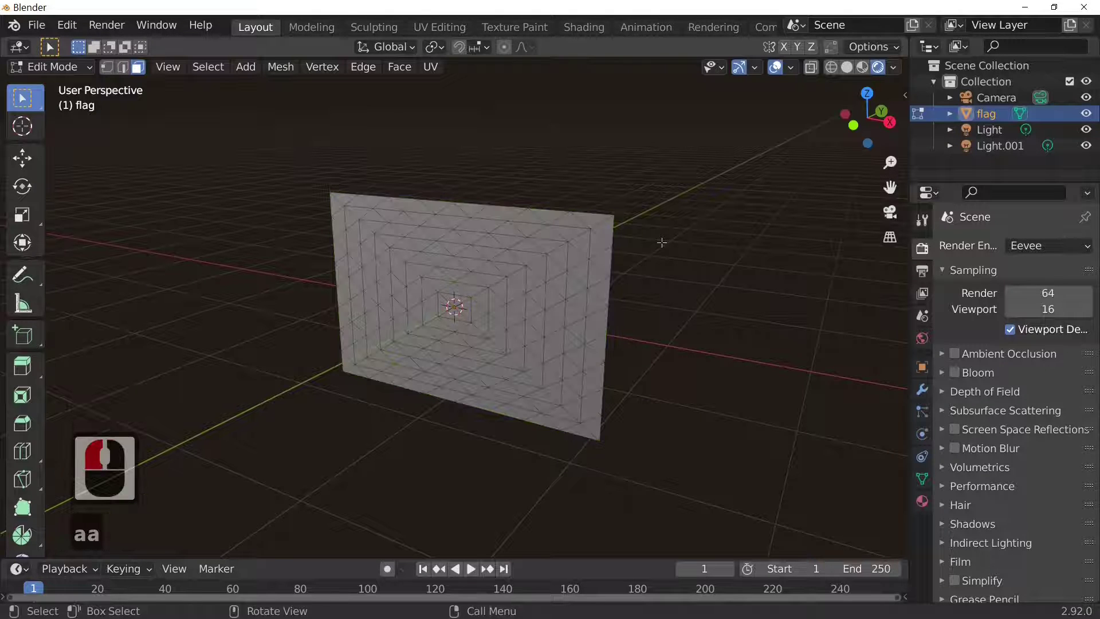
pyautogui.click(106, 67)
pyautogui.moveTo(295, 165); pyautogui.dragTo(325, 186)
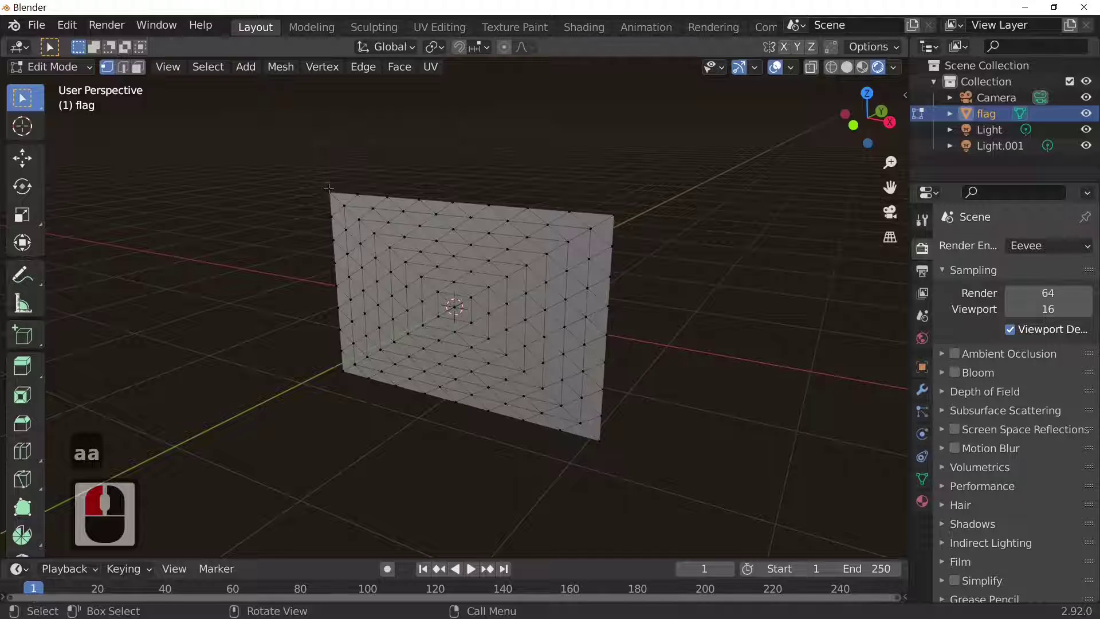
pyautogui.click(330, 194)
pyautogui.keyDown('ctrl'); pyautogui.click(356, 355); pyautogui.keyUp('ctrl')
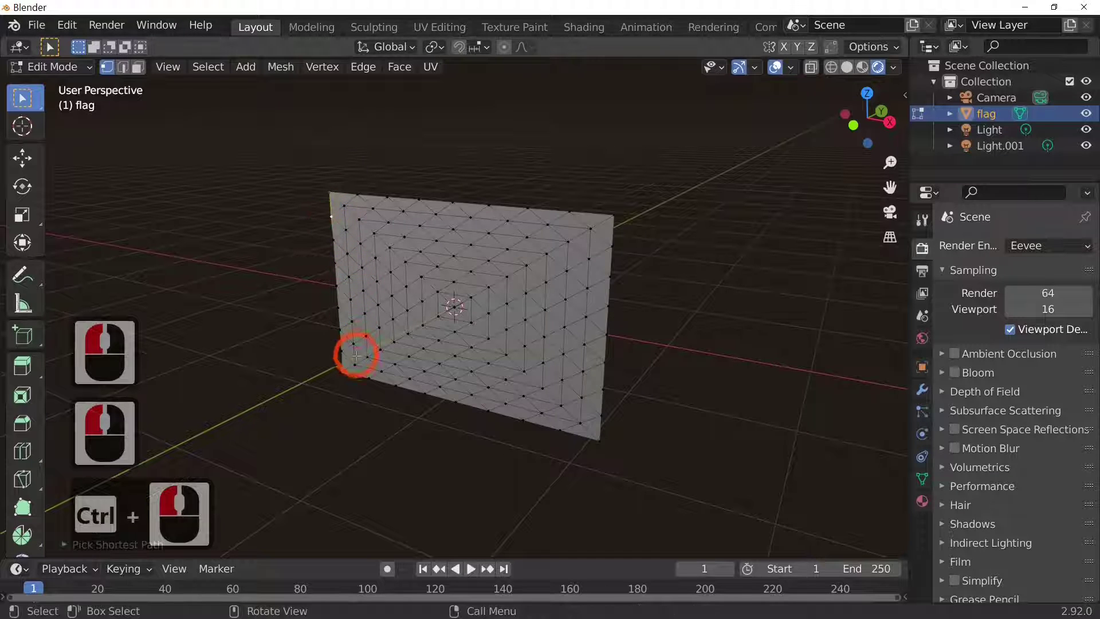
pyautogui.keyDown('shift'); pyautogui.click(344, 372); pyautogui.keyUp('shift')
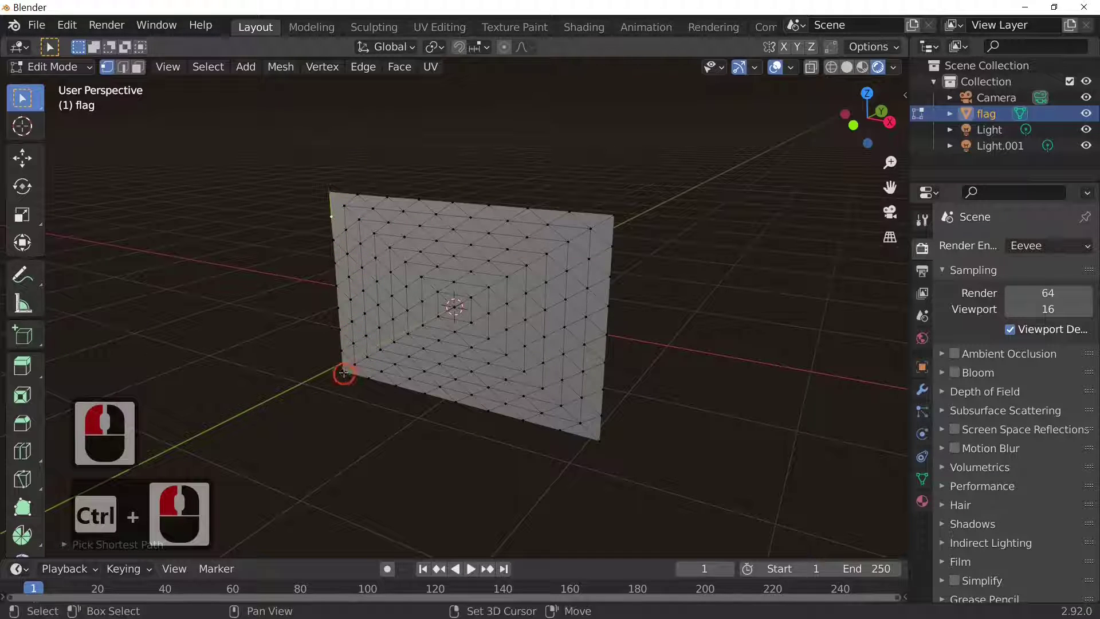
pyautogui.keyDown('shift'); pyautogui.click(338, 346); pyautogui.keyUp('shift')
pyautogui.moveTo(454, 326); pyautogui.dragTo(581, 279, button='middle')
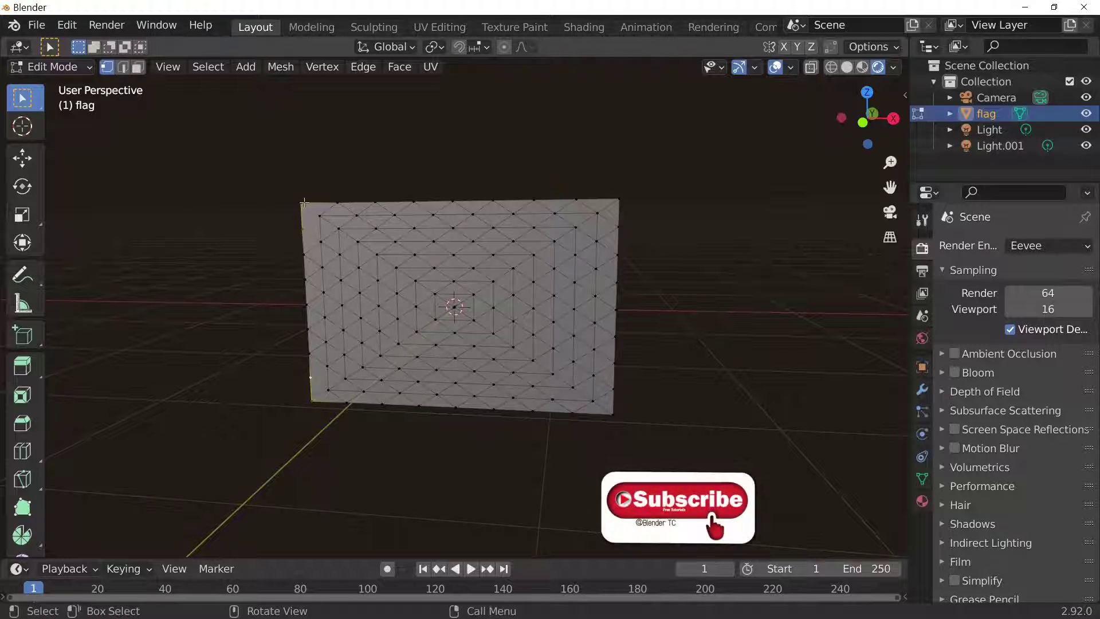
# Add a vertex group named hinge to the flag and assign the selected edge vertices to it.
pyautogui.click(923, 479)
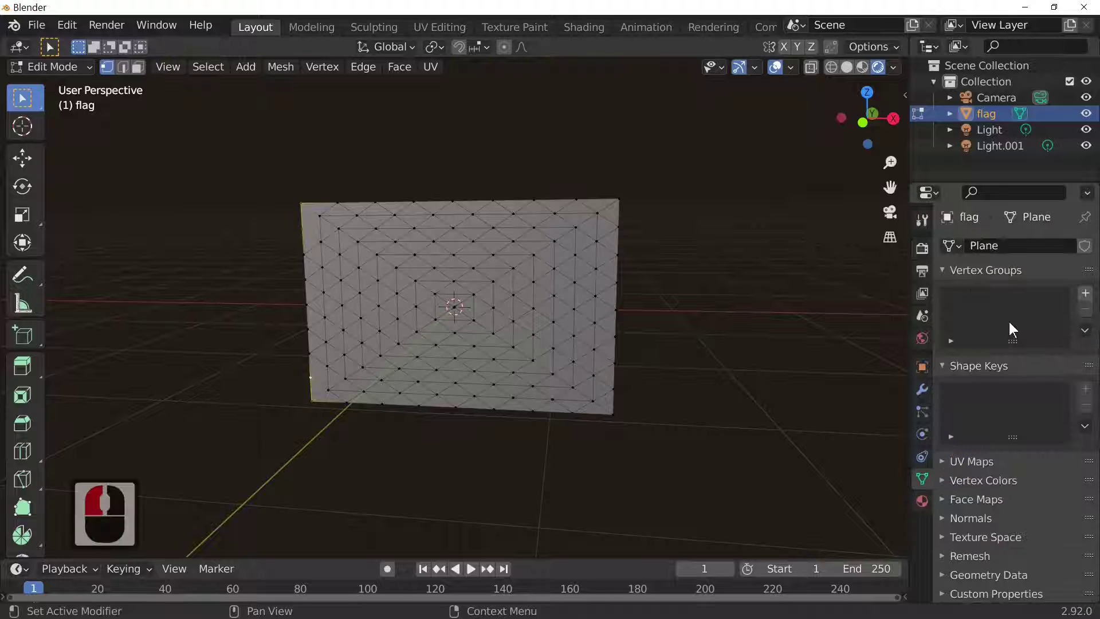
pyautogui.click(1085, 295)
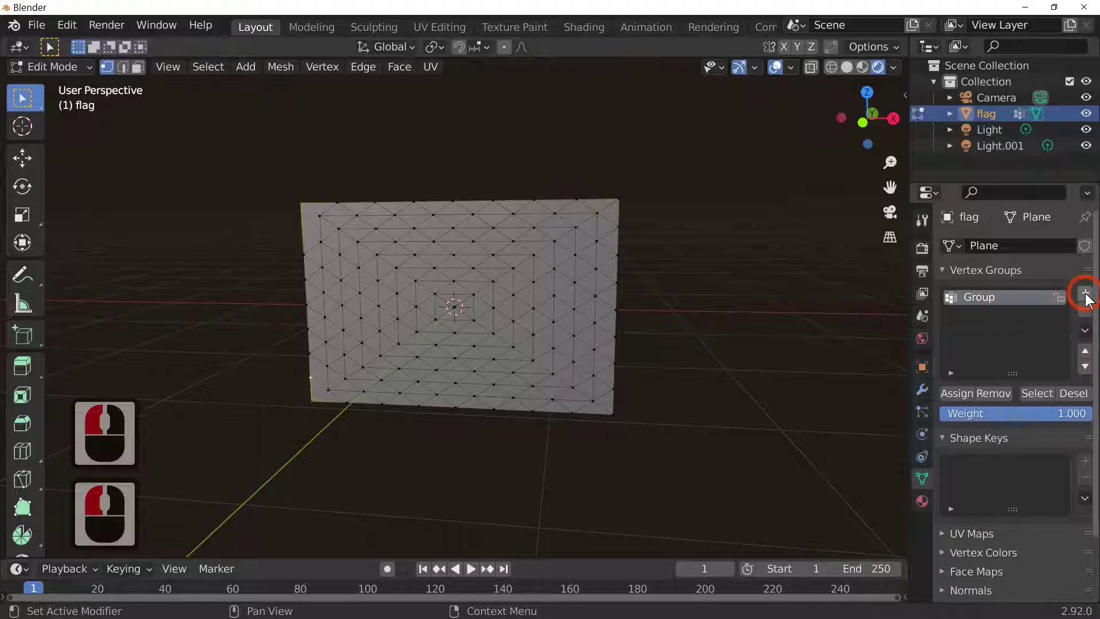
pyautogui.click(1005, 315)
pyautogui.doubleClick(999, 297)
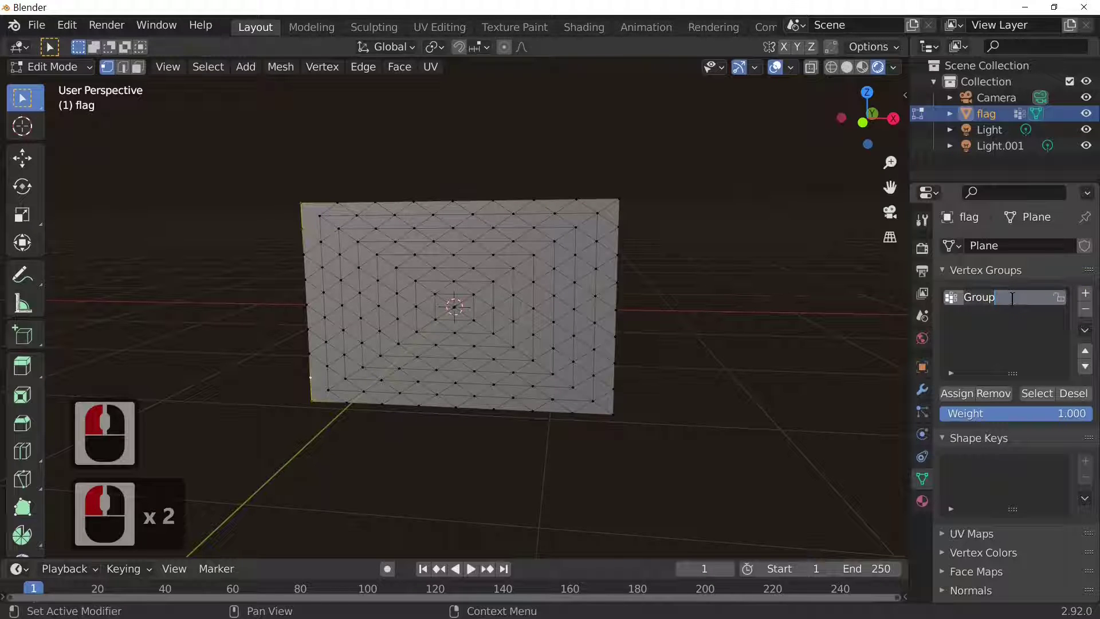
pyautogui.write('hinge')
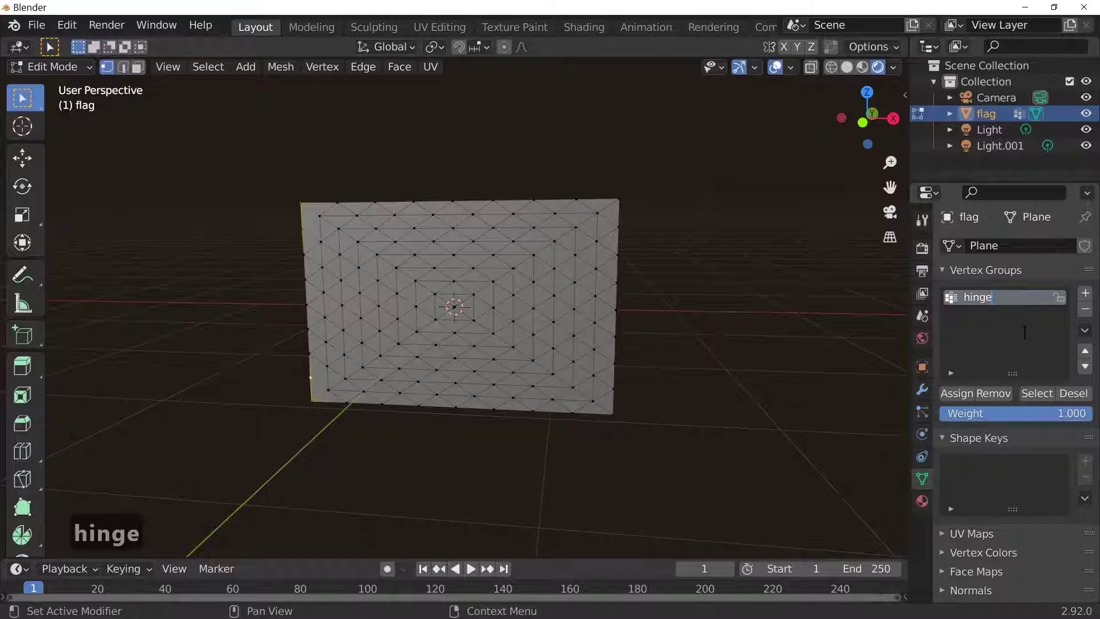
pyautogui.click(1023, 331)
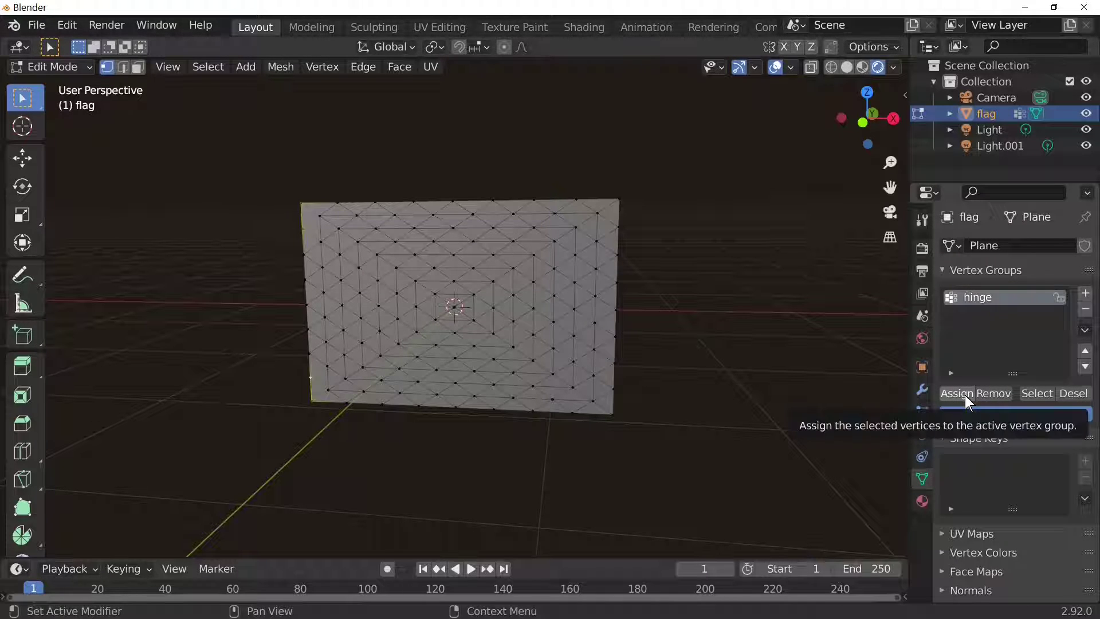
pyautogui.moveTo(909, 388); pyautogui.dragTo(837, 382)
pyautogui.click(901, 389)
pyautogui.click(897, 393)
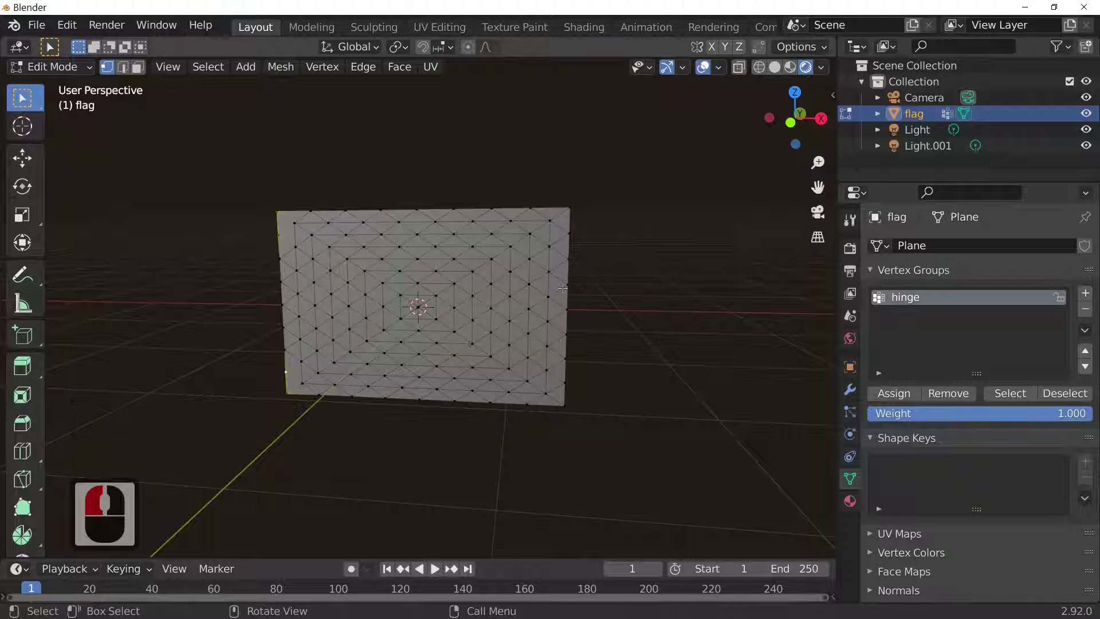
# Return to Object Mode and enable Cloth physics on the flag.
pyautogui.press('Tab')
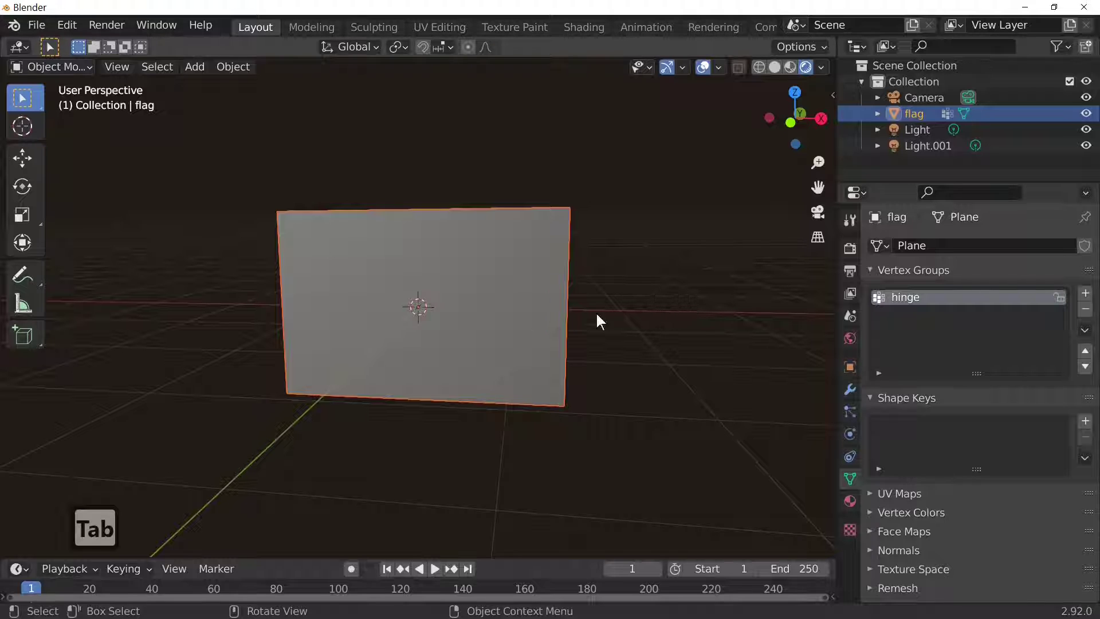
pyautogui.moveTo(597, 315); pyautogui.dragTo(641, 331, button='middle')
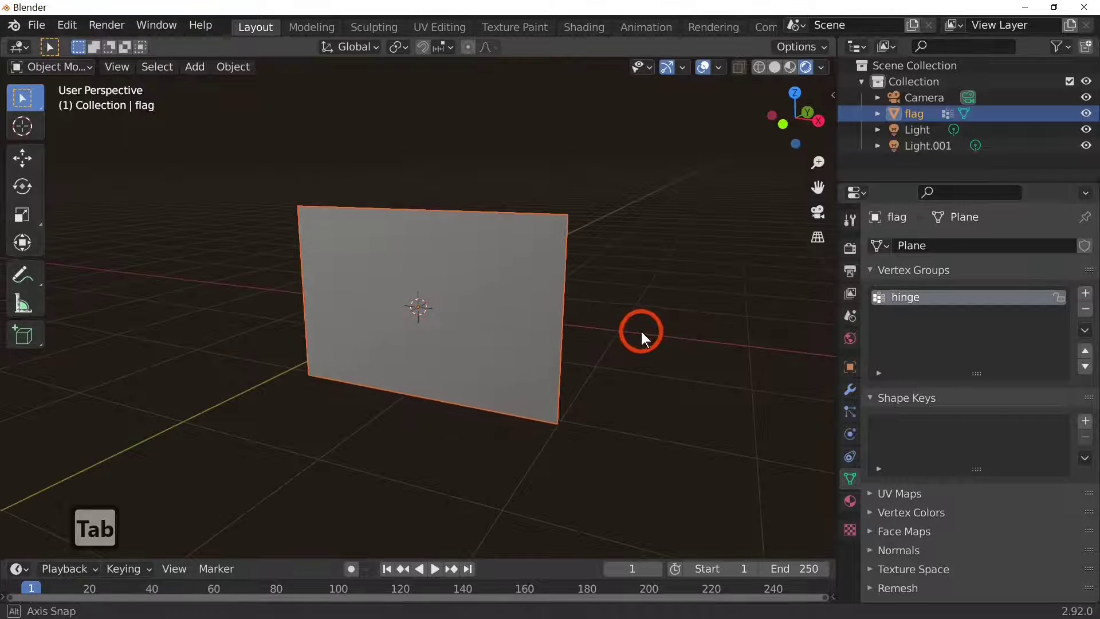
pyautogui.click(851, 434)
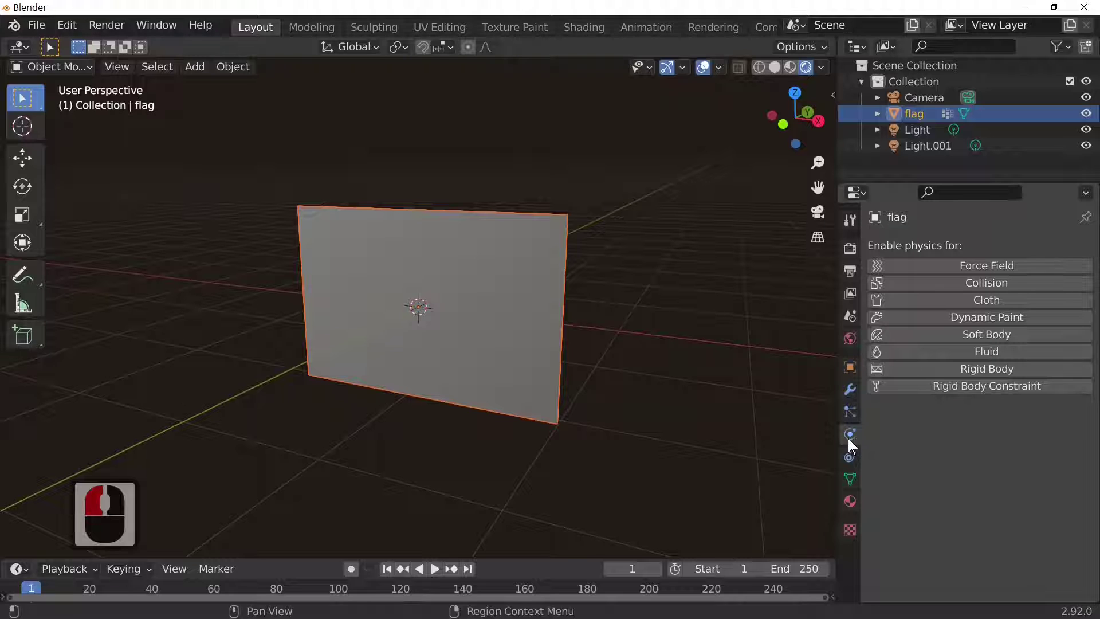
pyautogui.click(949, 298)
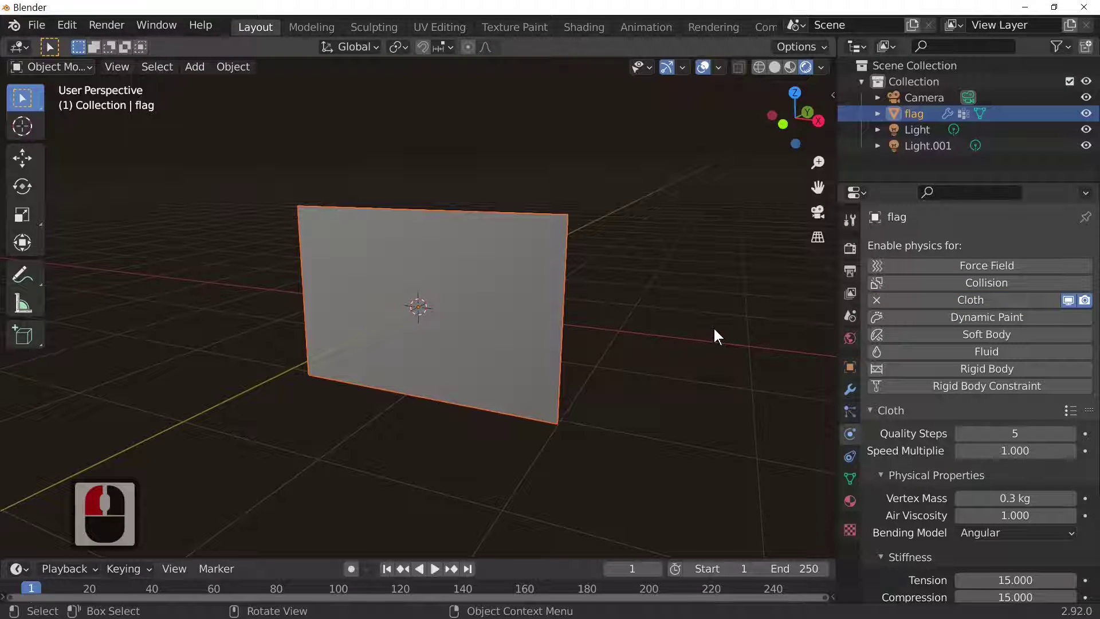
# Play the cloth simulation briefly to check the flag's motion, stop it and return to frame 1.
pyautogui.press('space')
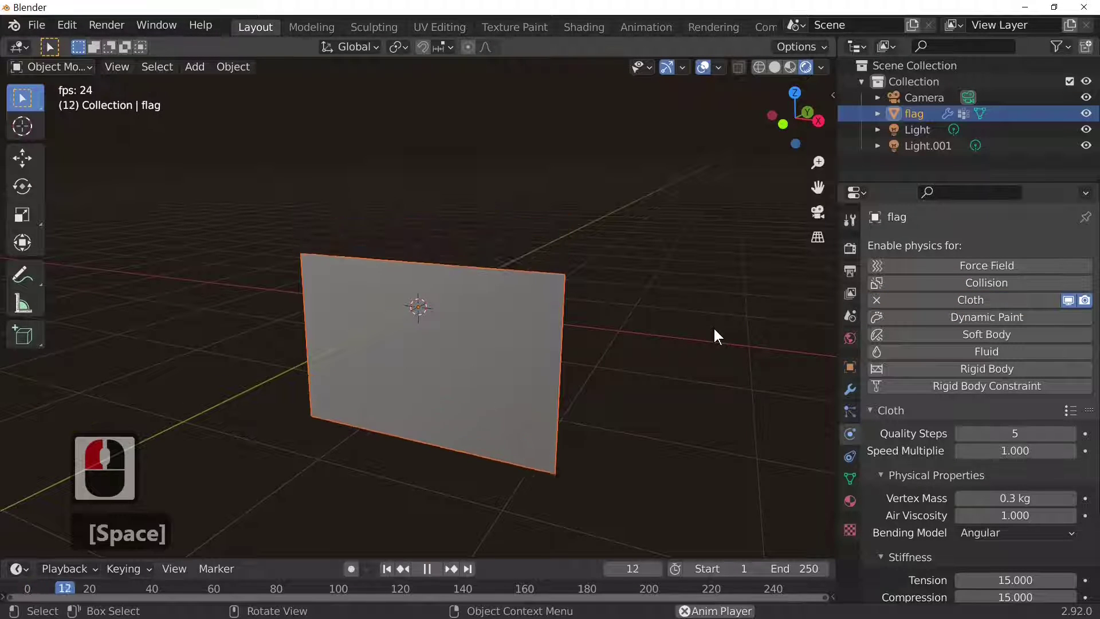
pyautogui.press('space')
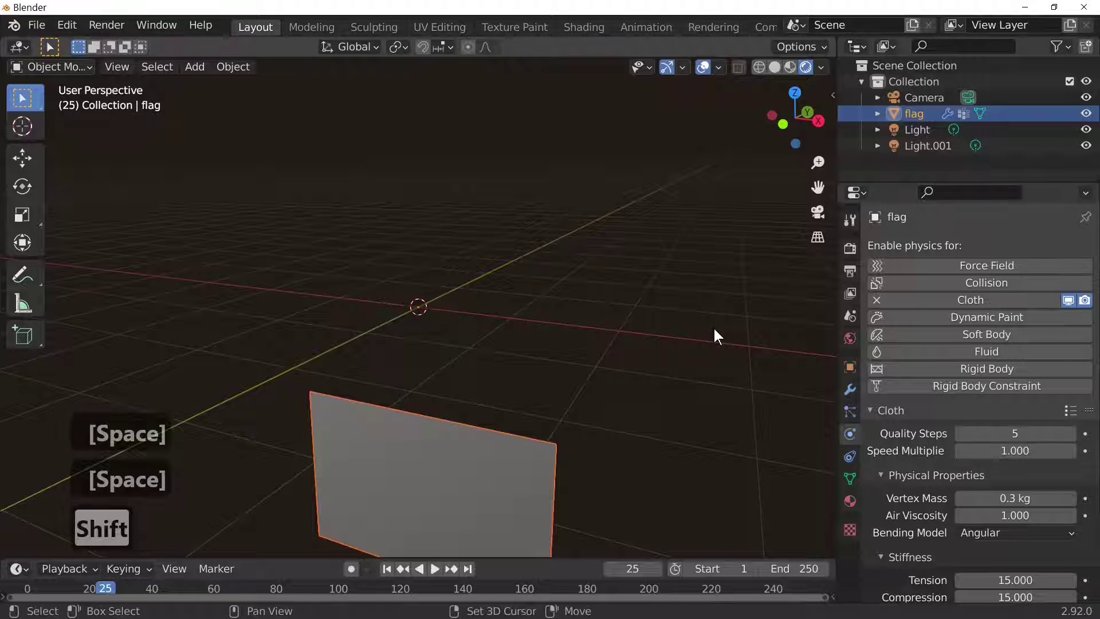
pyautogui.hotkey('shift', 'Left')
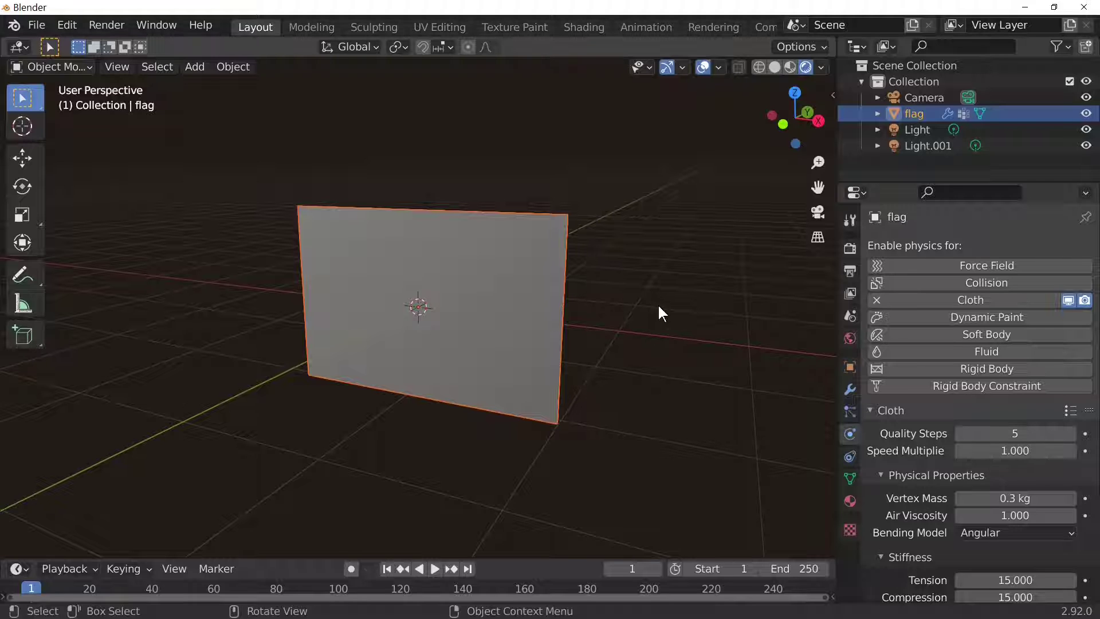
# Set the hinge vertex group as the Pin Group in the flag's cloth Shape settings.
pyautogui.scroll(-15, 947, 330)
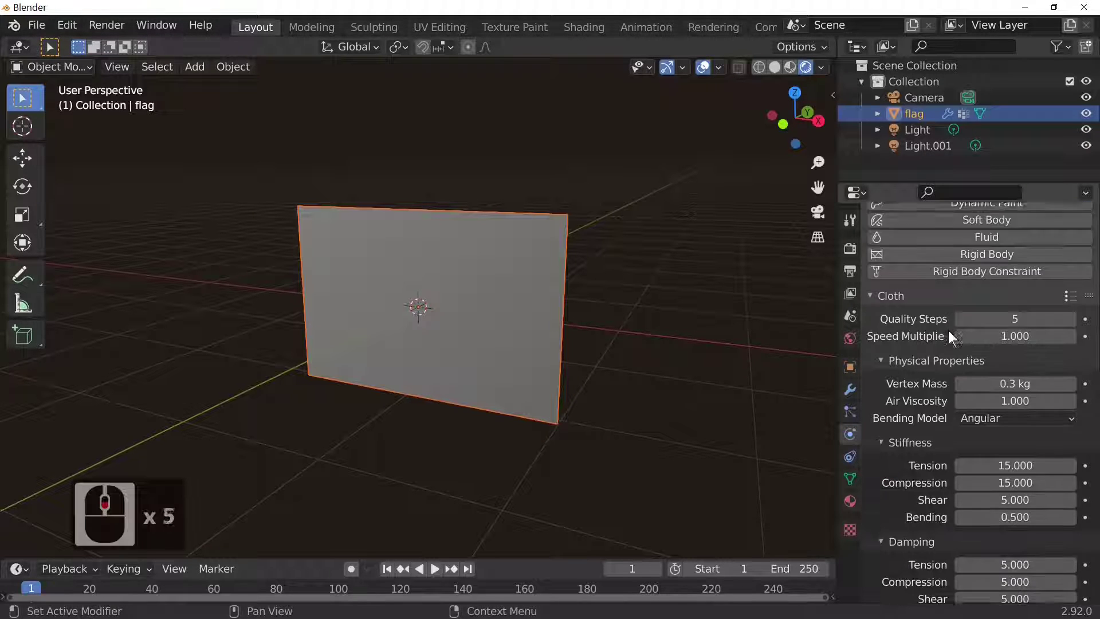
pyautogui.scroll(-11, 947, 328)
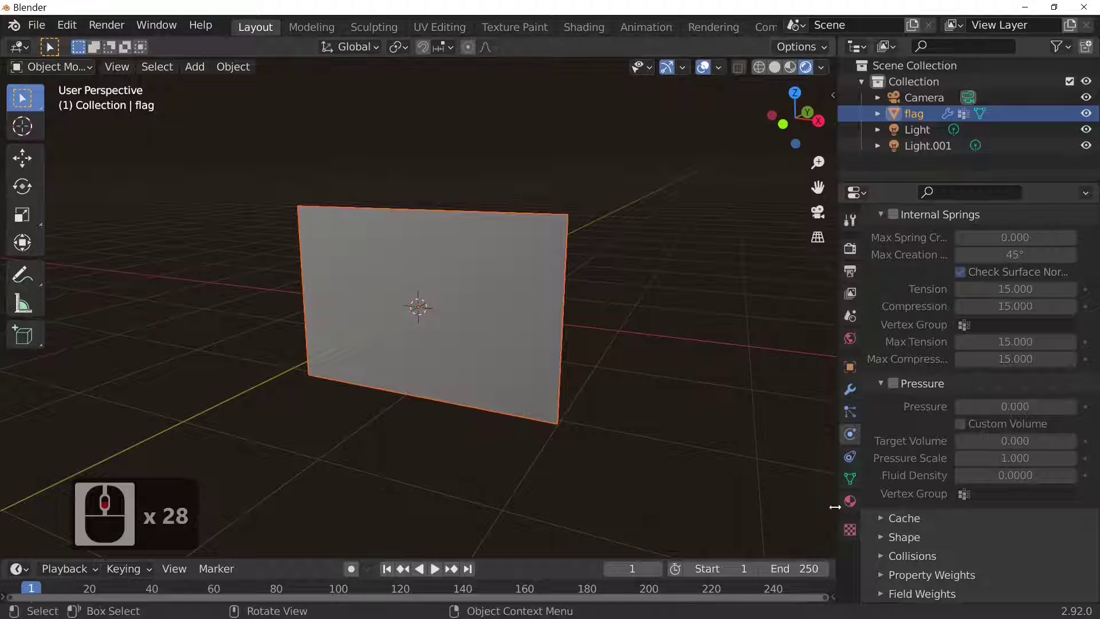
pyautogui.moveTo(834, 507); pyautogui.dragTo(756, 503)
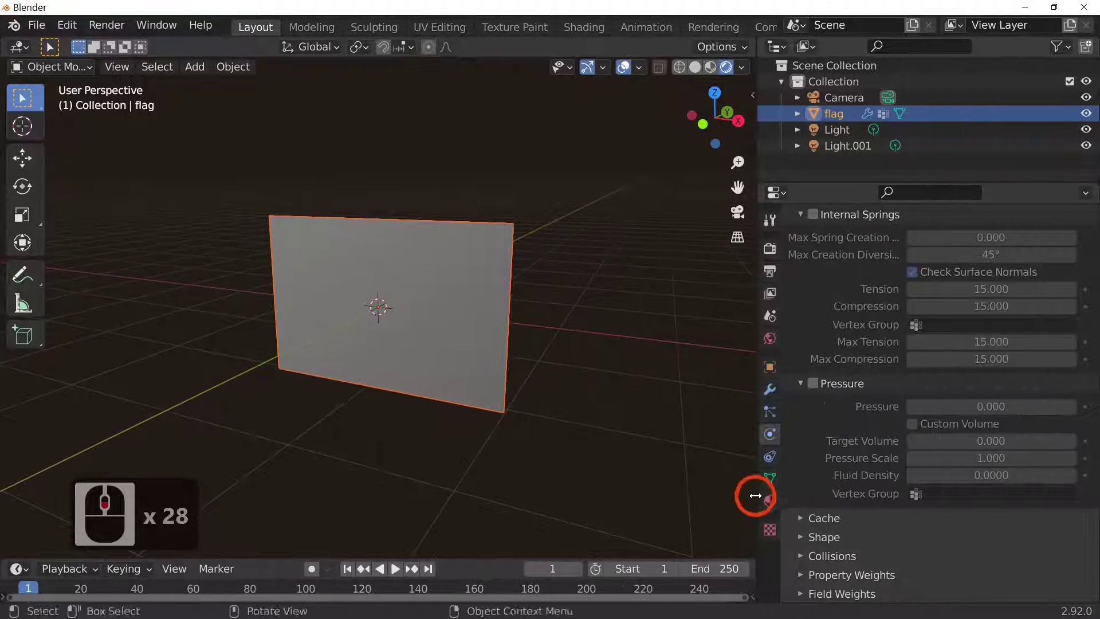
pyautogui.click(819, 537)
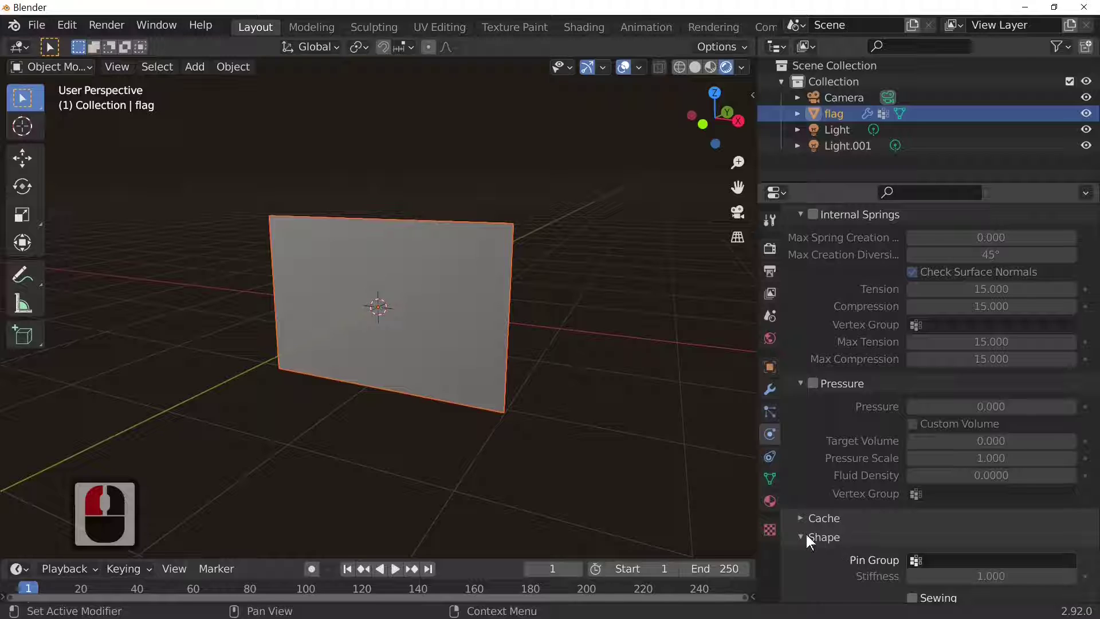
pyautogui.scroll(-4, 992, 530)
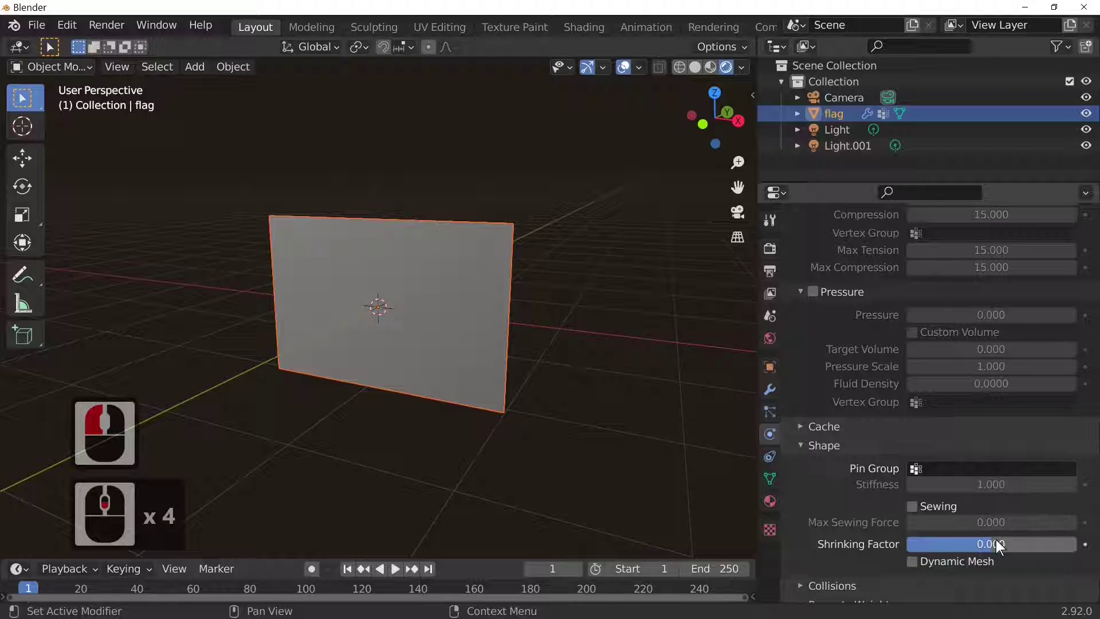
pyautogui.click(940, 467)
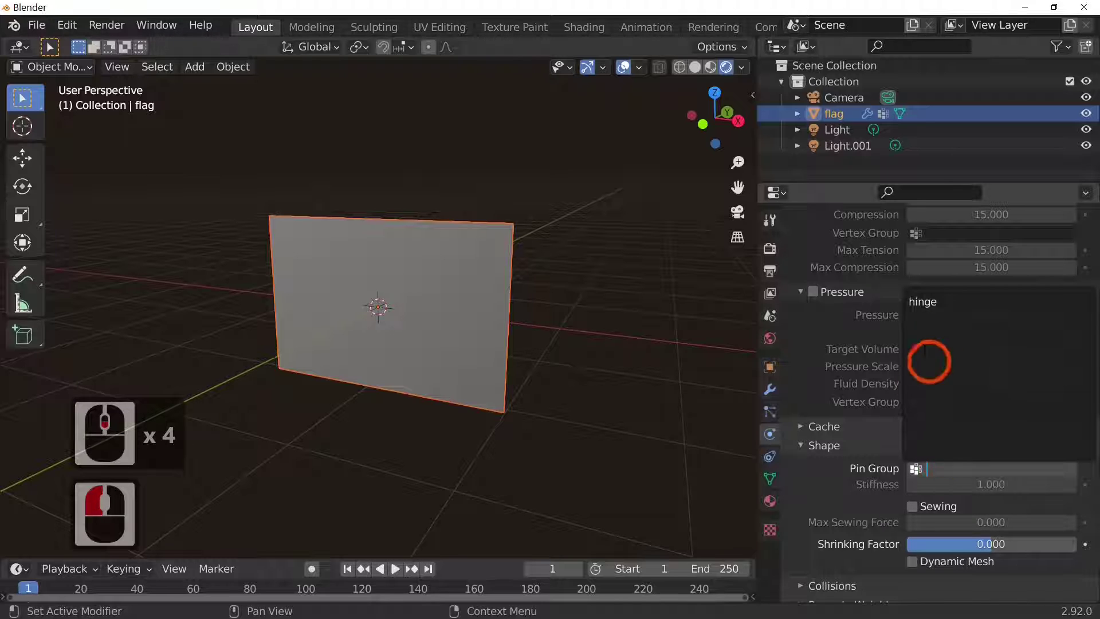
pyautogui.click(954, 301)
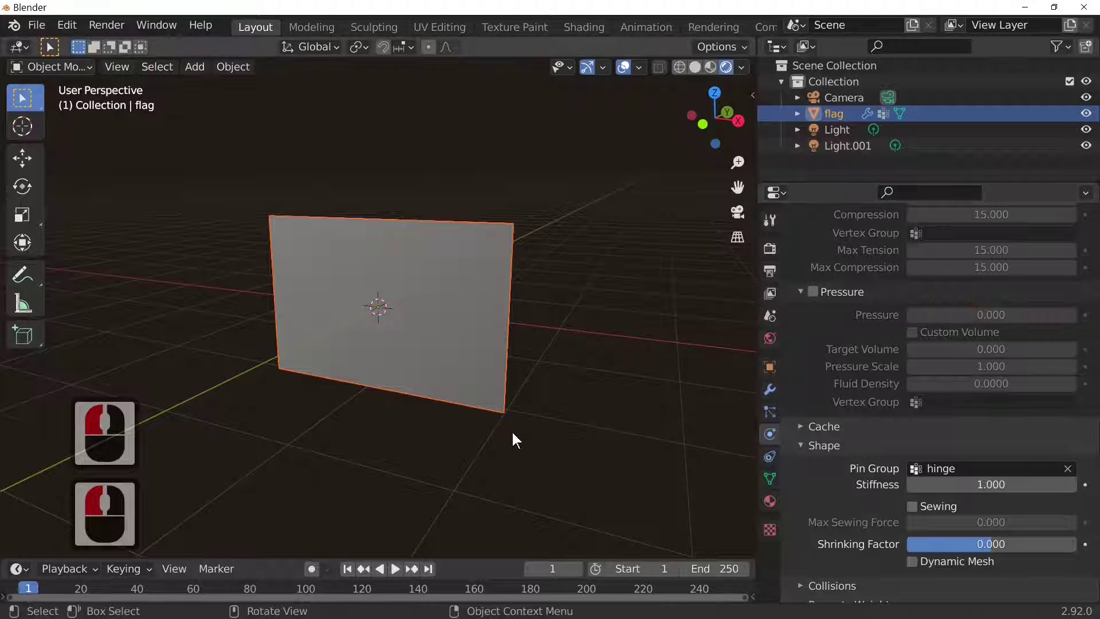
# Play the cloth simulation and inspect the pinned flag's motion from several angles.
pyautogui.moveTo(561, 435); pyautogui.dragTo(606, 442, button='middle')
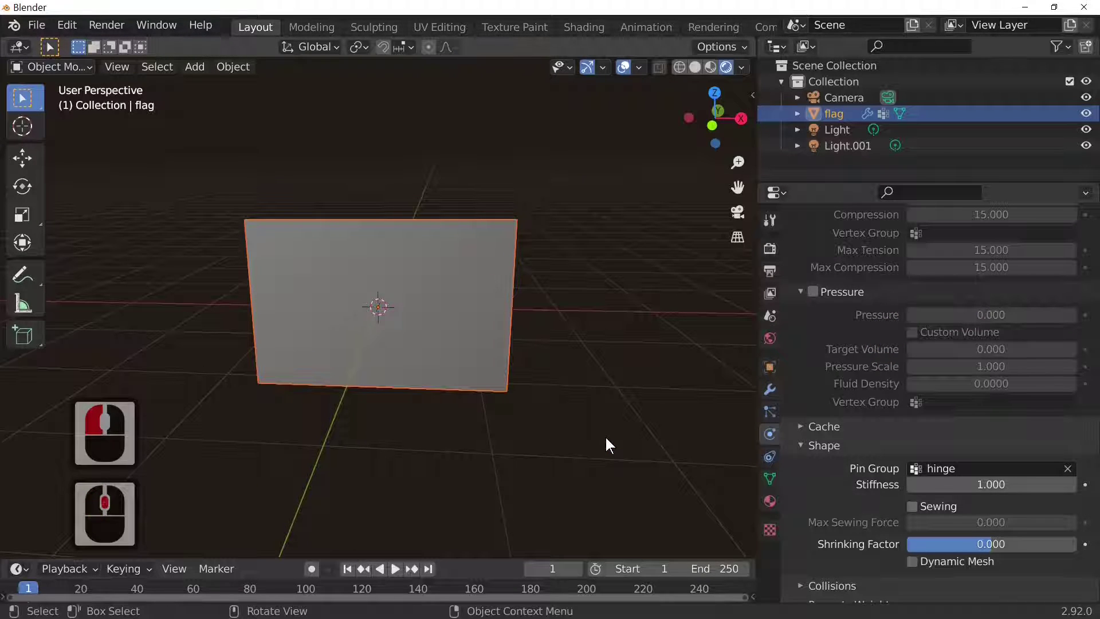
pyautogui.press('space')
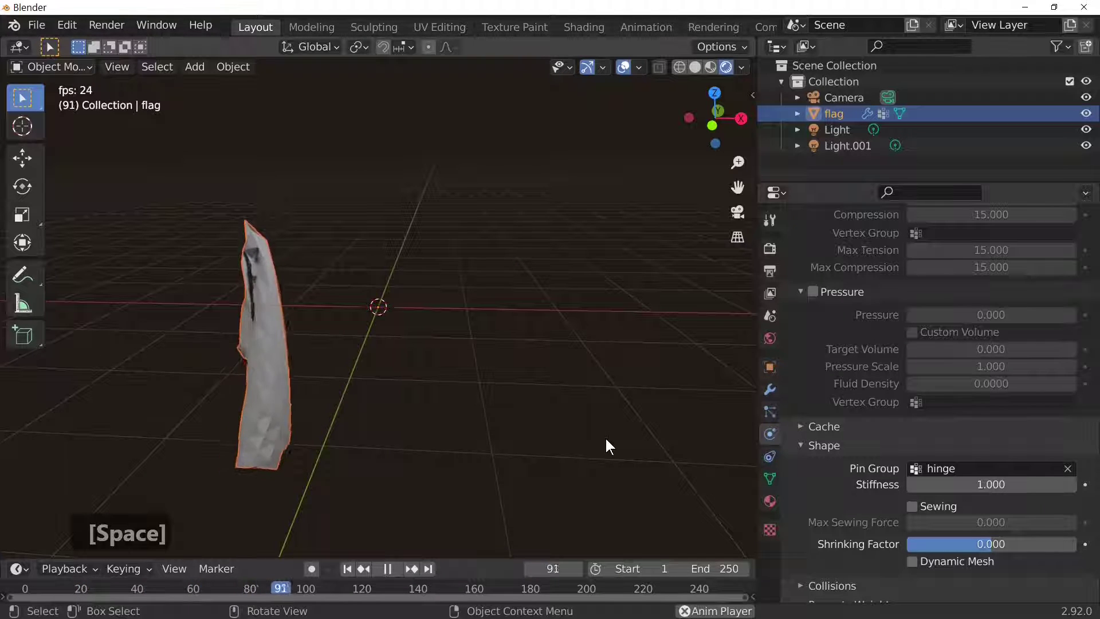
pyautogui.moveTo(573, 444); pyautogui.dragTo(641, 412, button='middle')
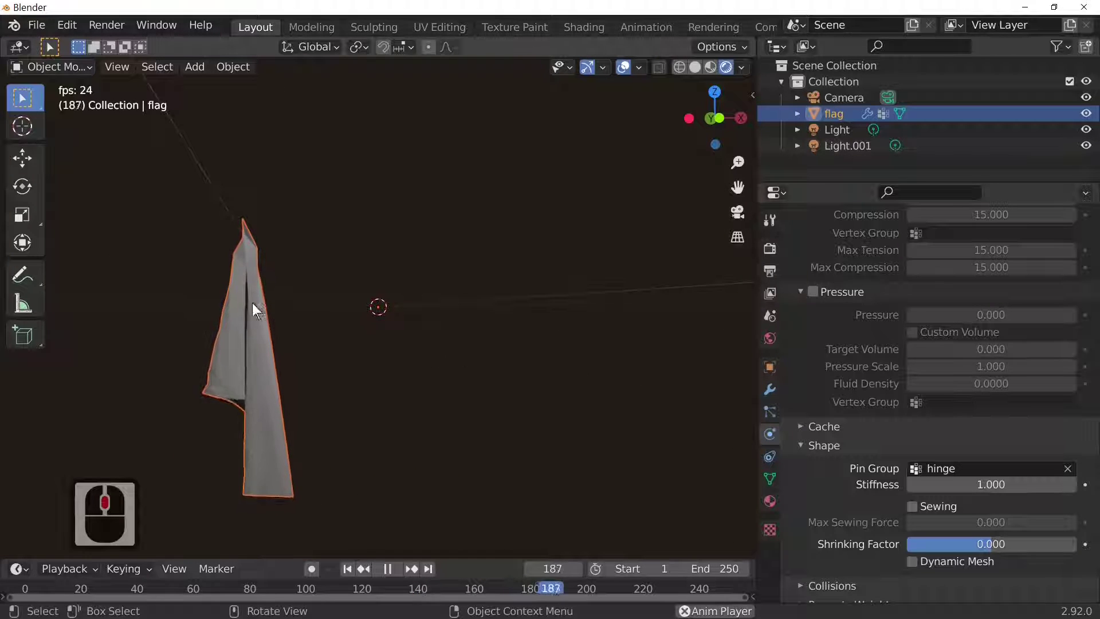
pyautogui.moveTo(512, 439); pyautogui.dragTo(454, 440, button='middle')
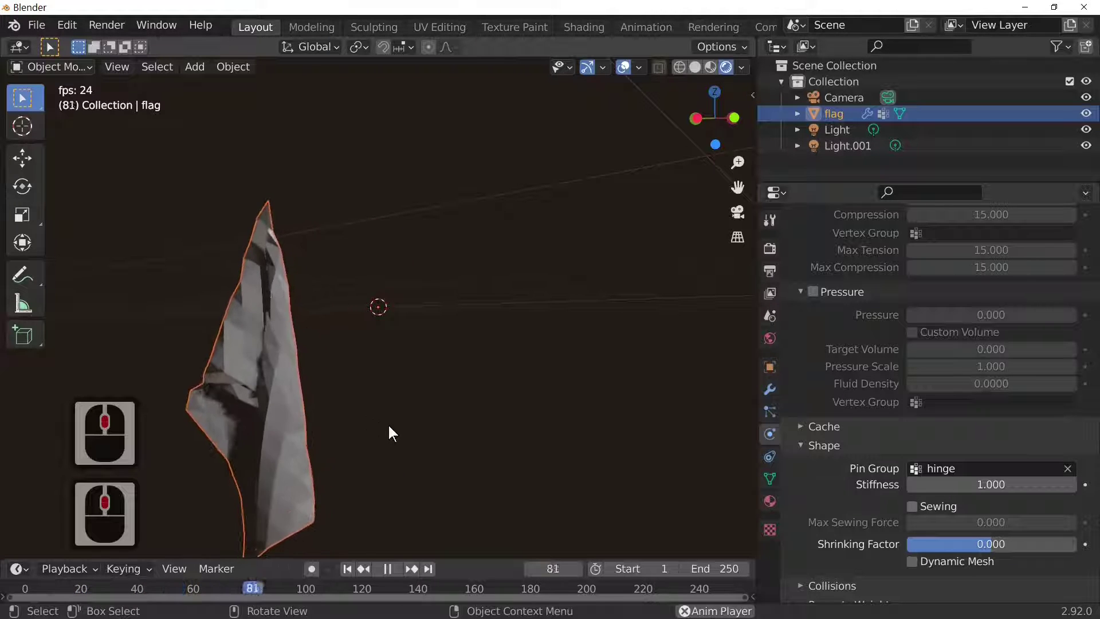
pyautogui.moveTo(356, 437); pyautogui.dragTo(398, 474, button='middle')
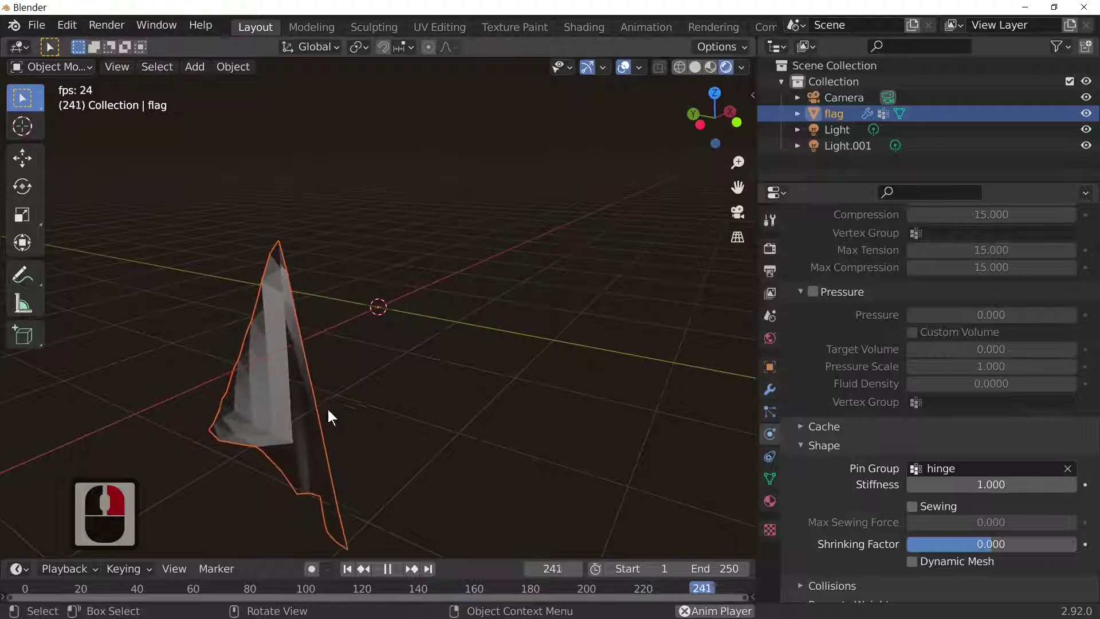
# Apply Shade Smooth to the flag while the simulation plays.
pyautogui.click(328, 373)
pyautogui.click(335, 363)
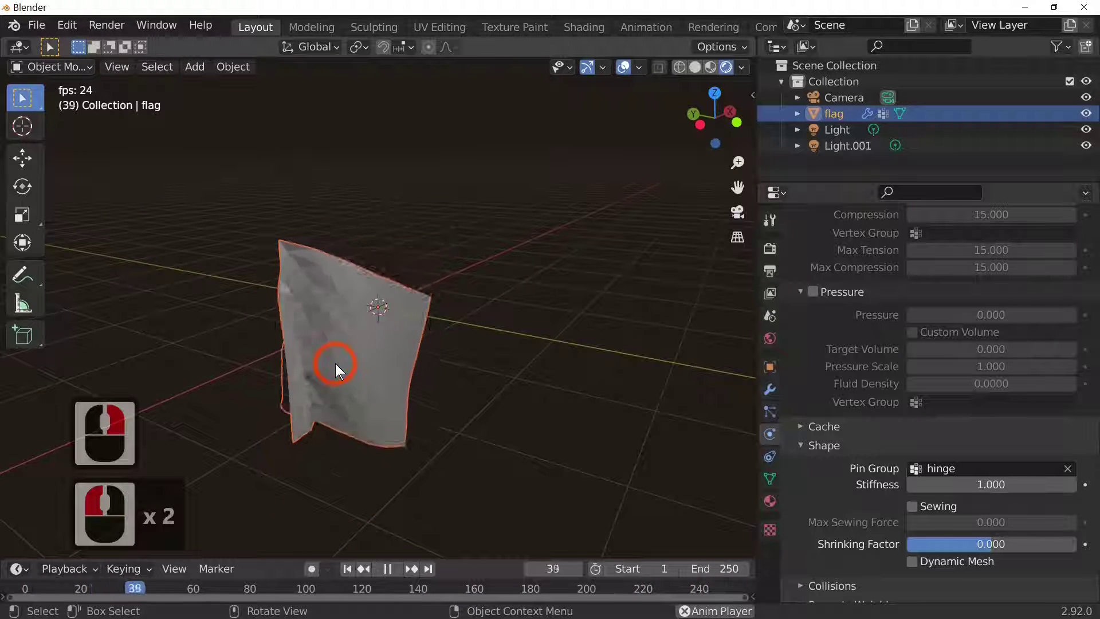
pyautogui.rightClick(332, 363)
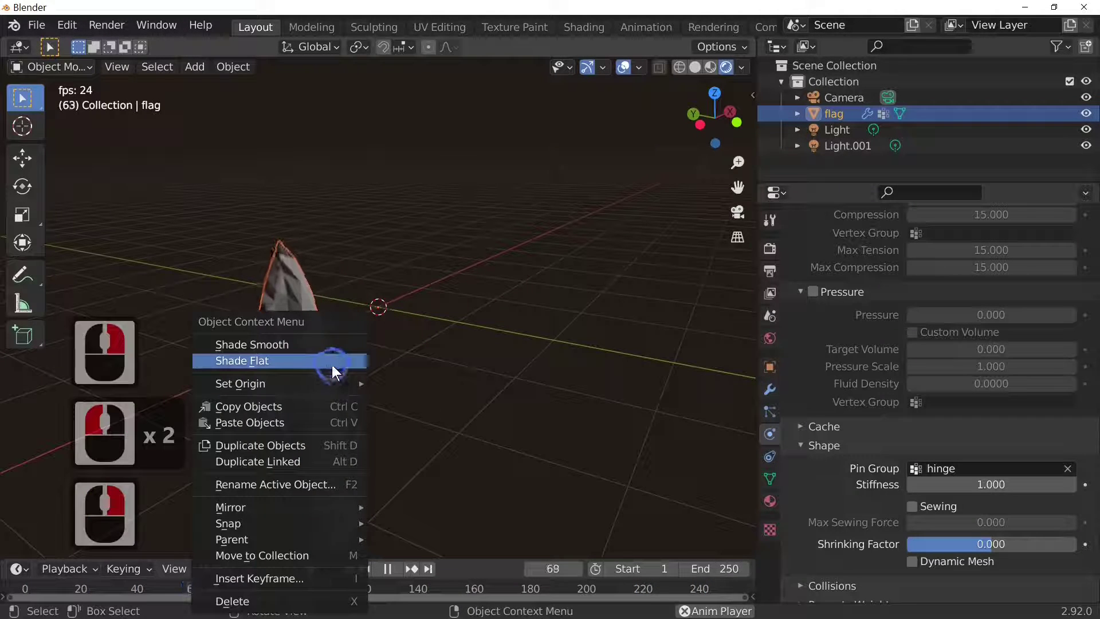
pyautogui.click(306, 343)
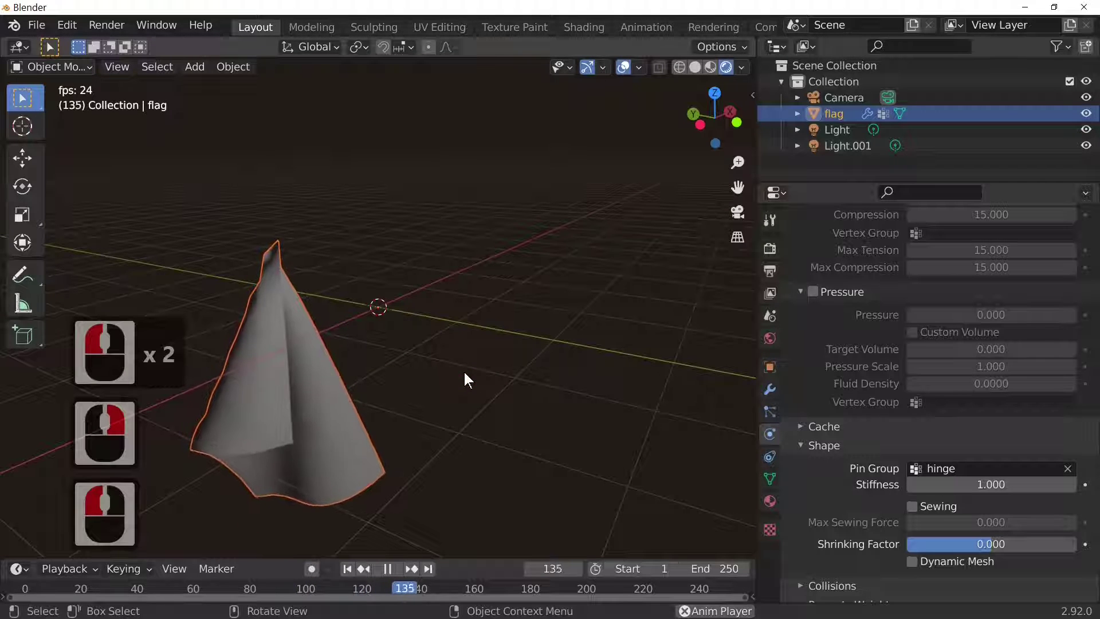
# Enable Self Collisions in the flag's cloth Collisions settings.
pyautogui.moveTo(463, 370); pyautogui.dragTo(436, 352, button='middle')
pyautogui.scroll(-4, 913, 449)
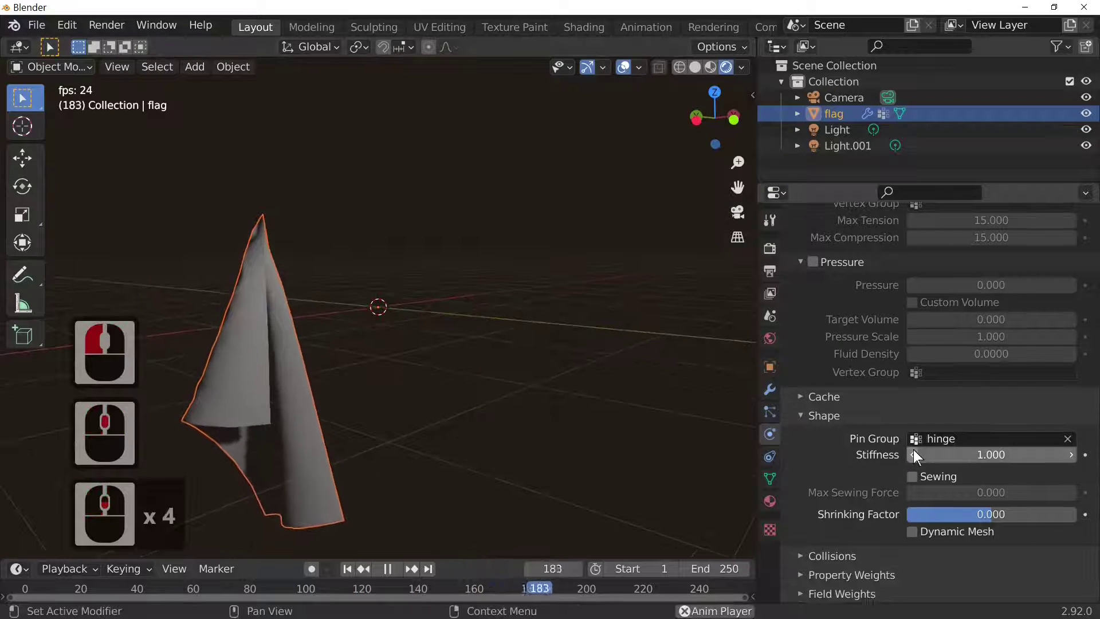
pyautogui.scroll(-4, 913, 449)
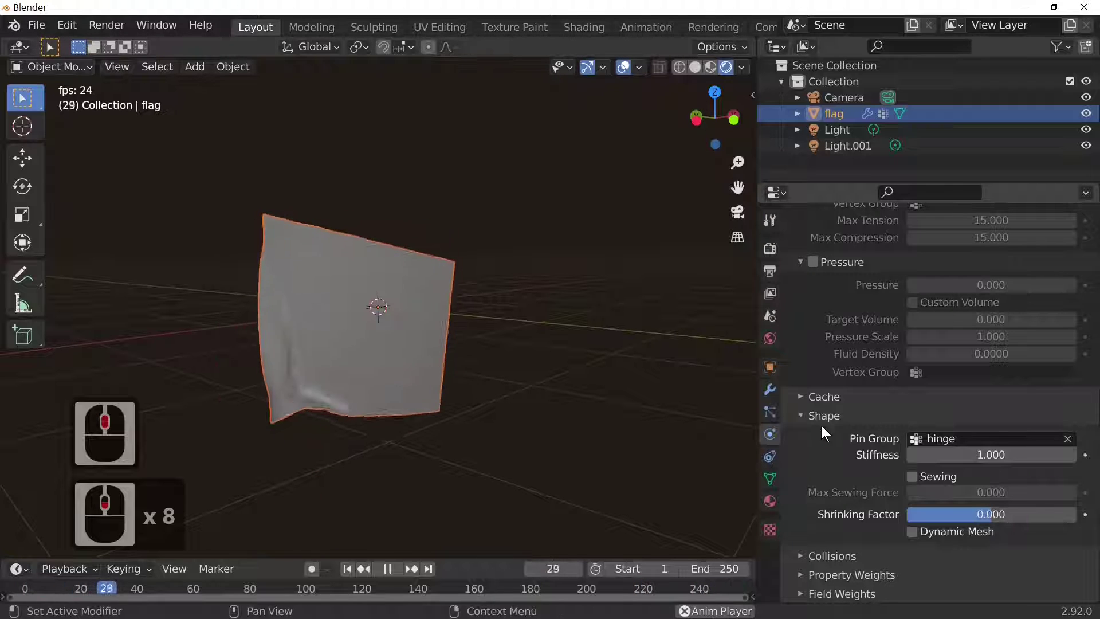
pyautogui.click(799, 415)
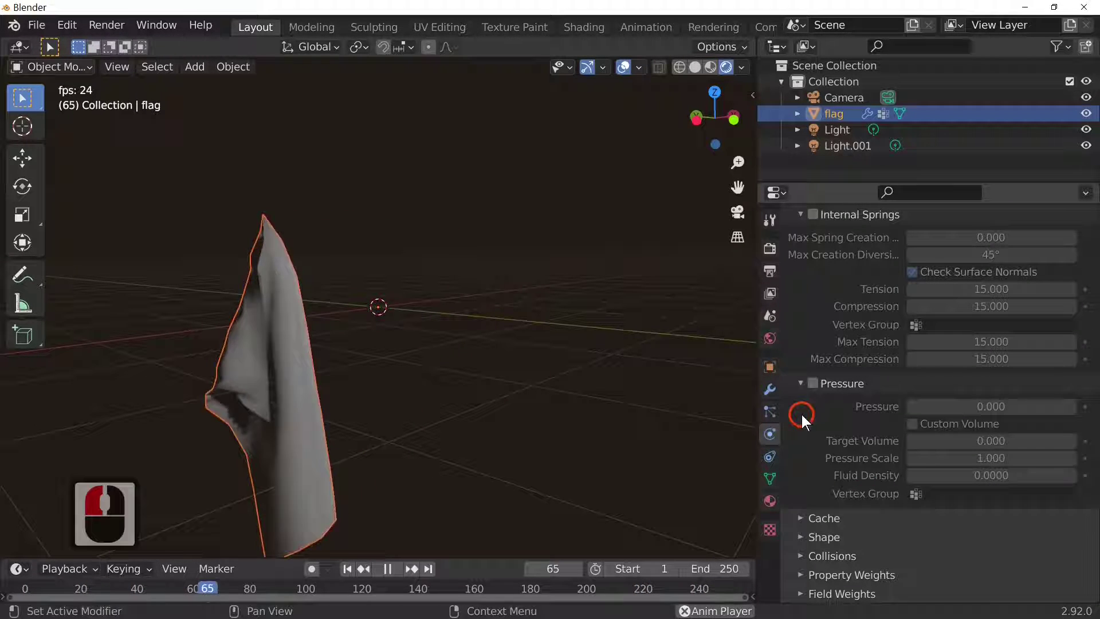
pyautogui.click(827, 555)
pyautogui.scroll(-18, 874, 528)
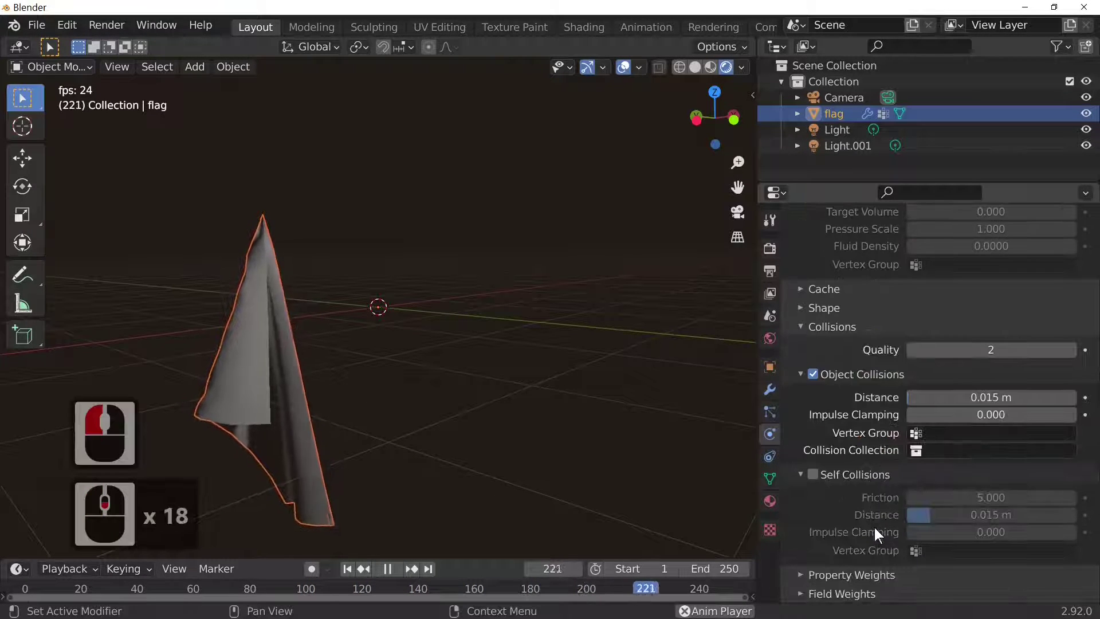
pyautogui.click(813, 474)
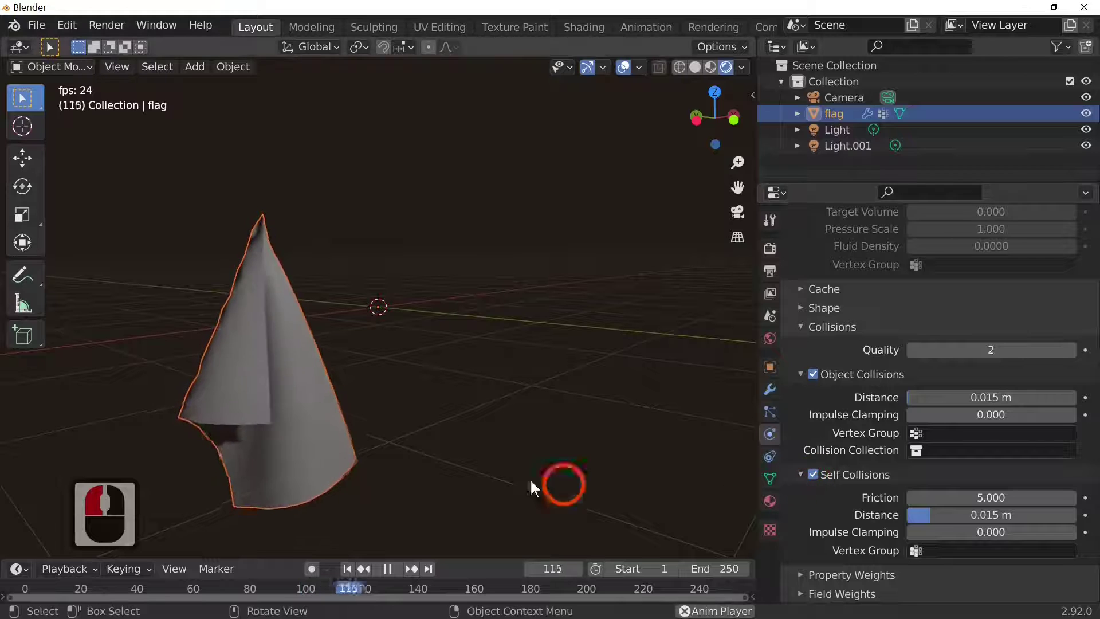
# Watch the self-colliding flag from different angles, stop the playback and return to frame 1.
pyautogui.moveTo(548, 462); pyautogui.dragTo(626, 421, button='middle')
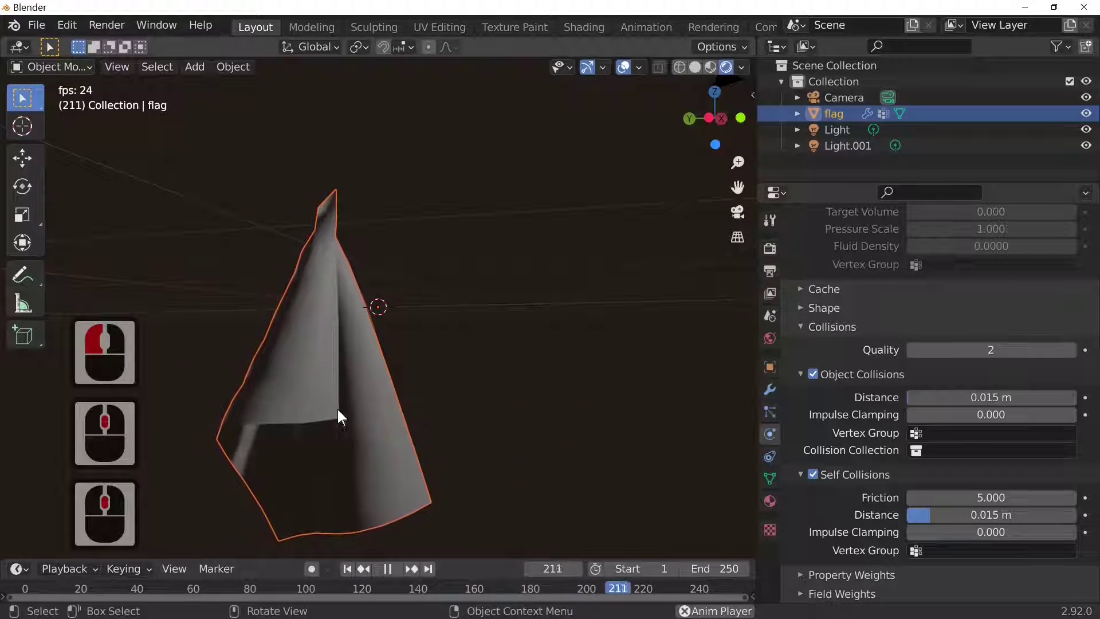
pyautogui.moveTo(345, 445); pyautogui.dragTo(397, 446, button='middle')
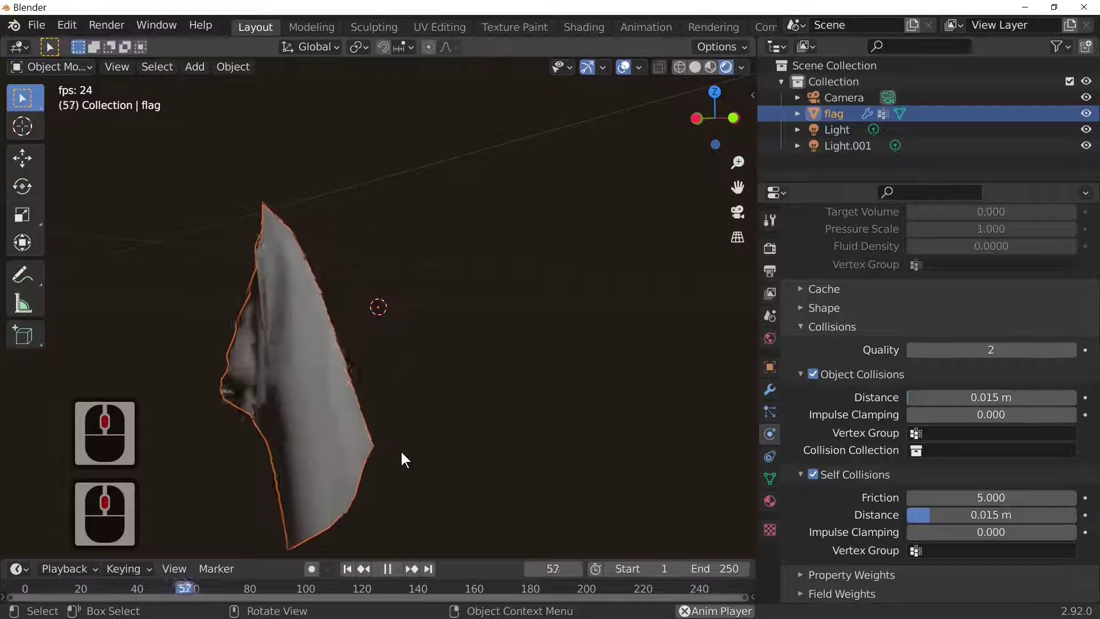
pyautogui.press('space')
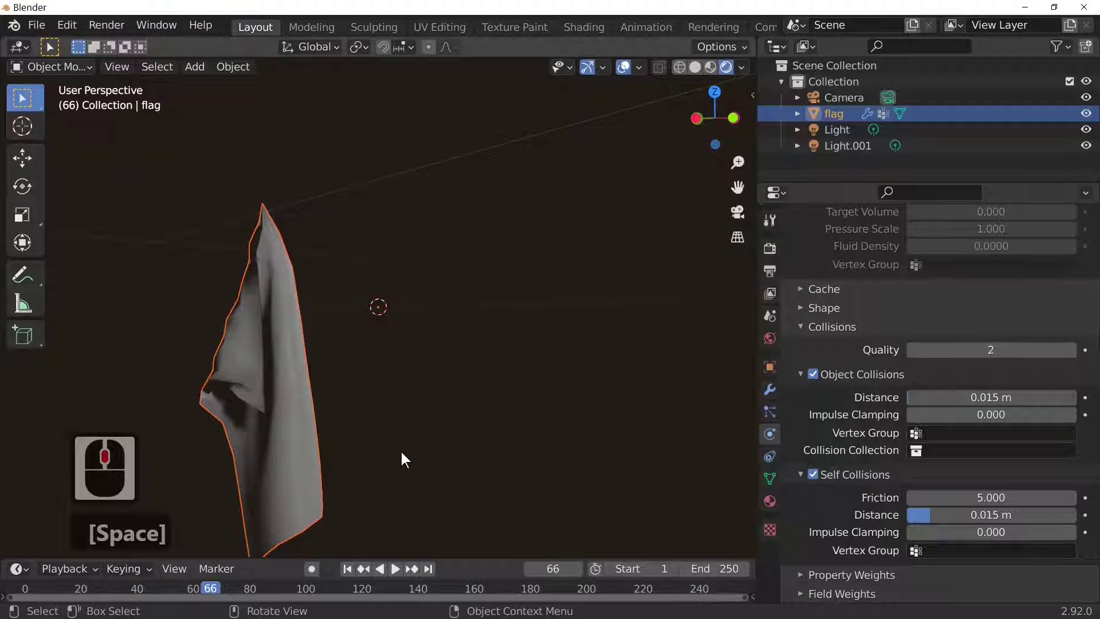
pyautogui.press('space')
pyautogui.press('space')
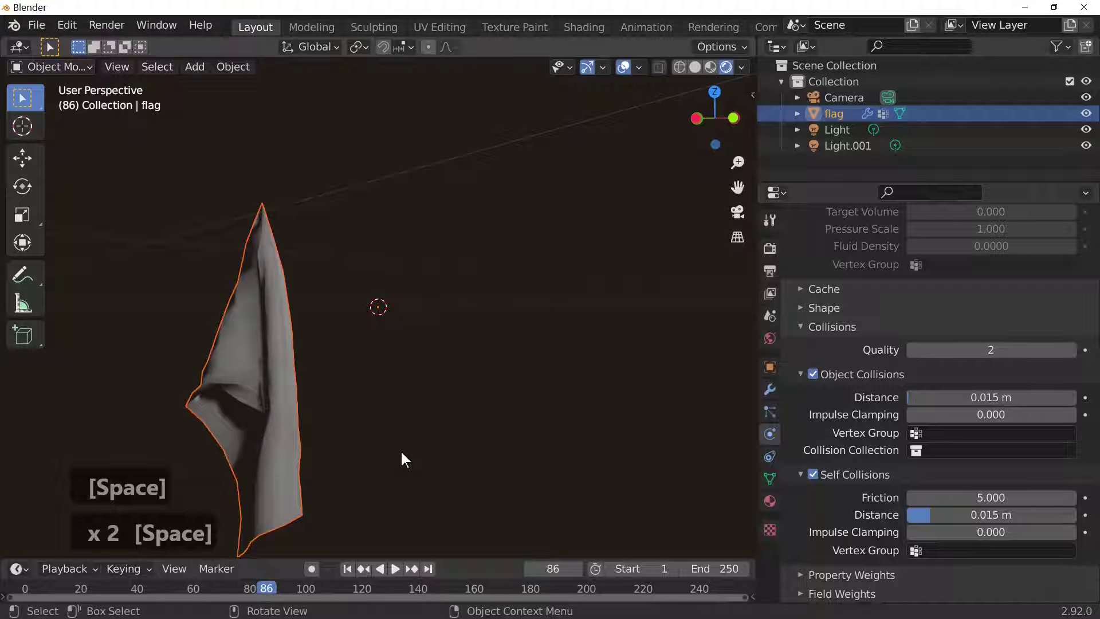
pyautogui.hotkey('shift', 'Left')
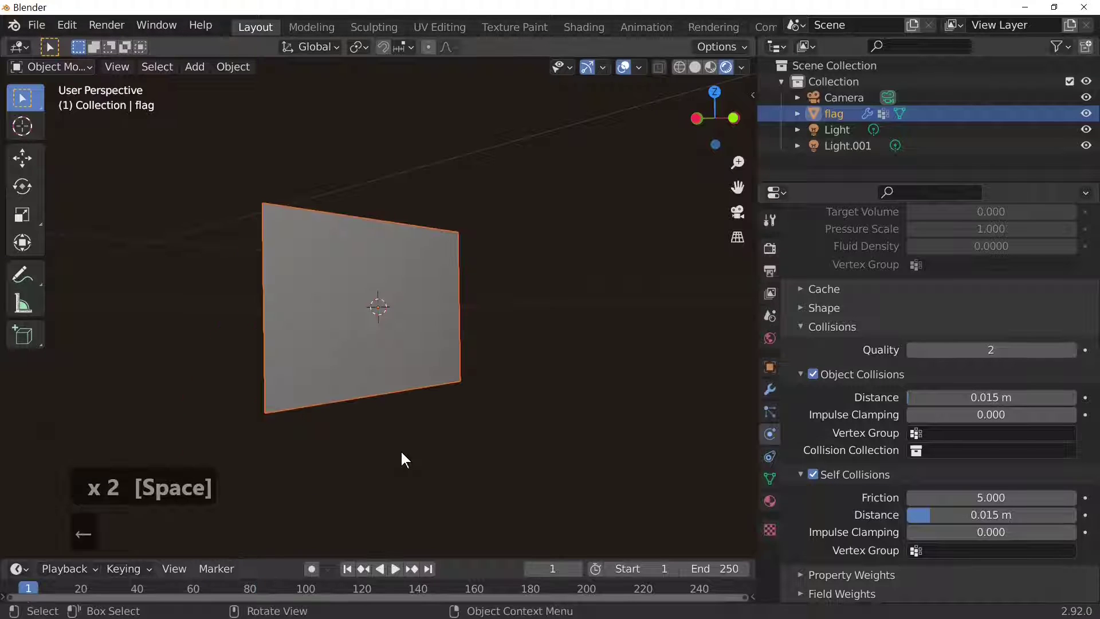
# Add a new material to the flag and bring its surface settings into view.
pyautogui.moveTo(402, 452); pyautogui.dragTo(466, 464, button='middle')
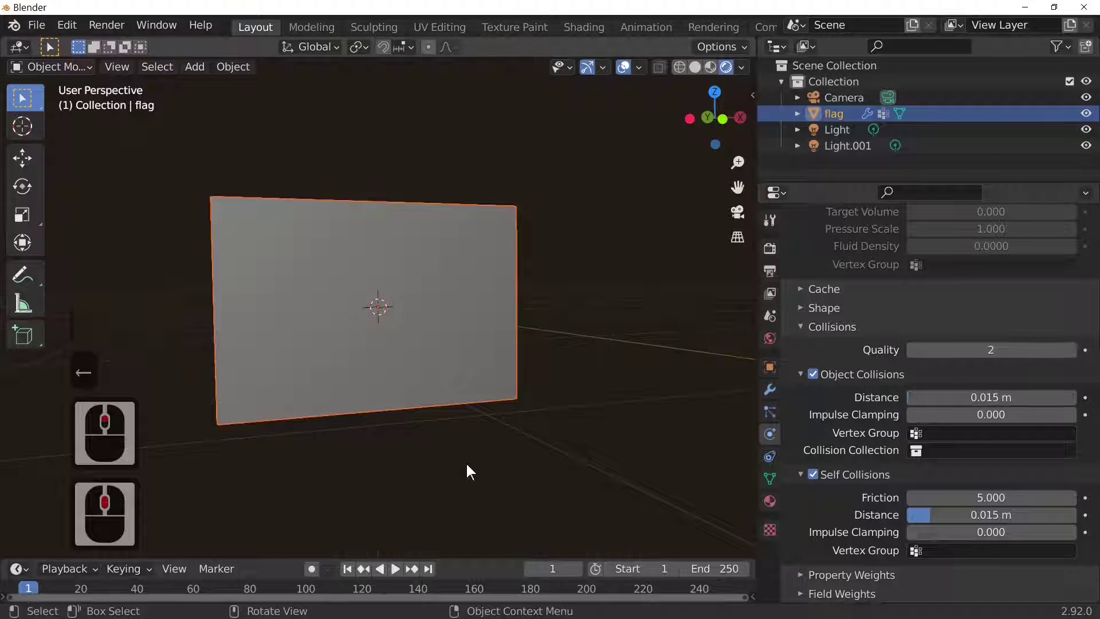
pyautogui.press('KP_1')
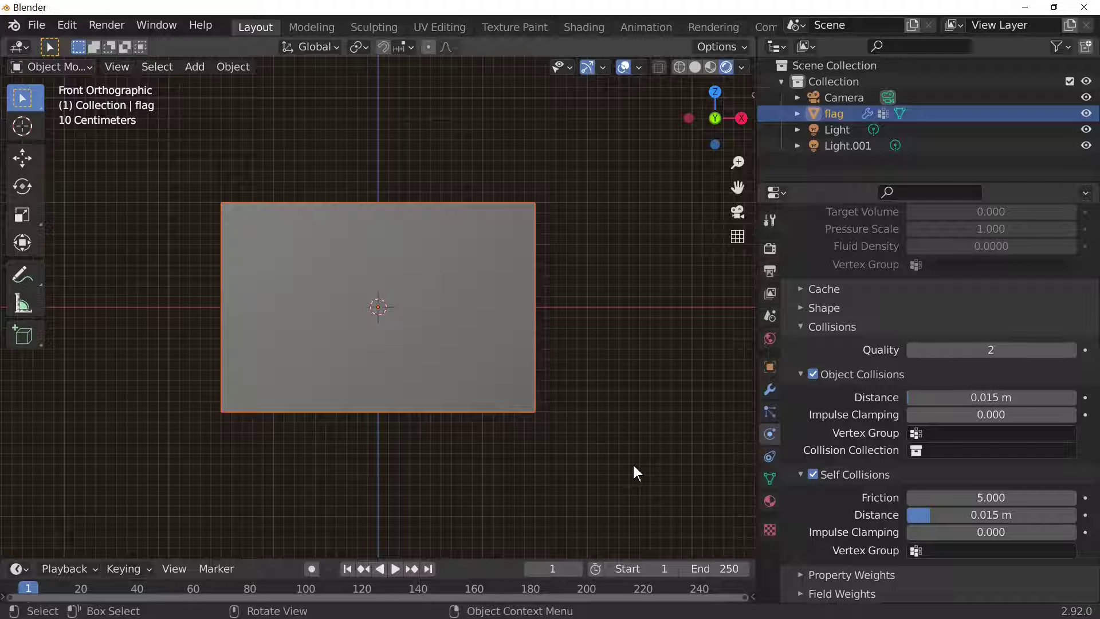
pyautogui.moveTo(632, 462); pyautogui.dragTo(620, 486, button='middle')
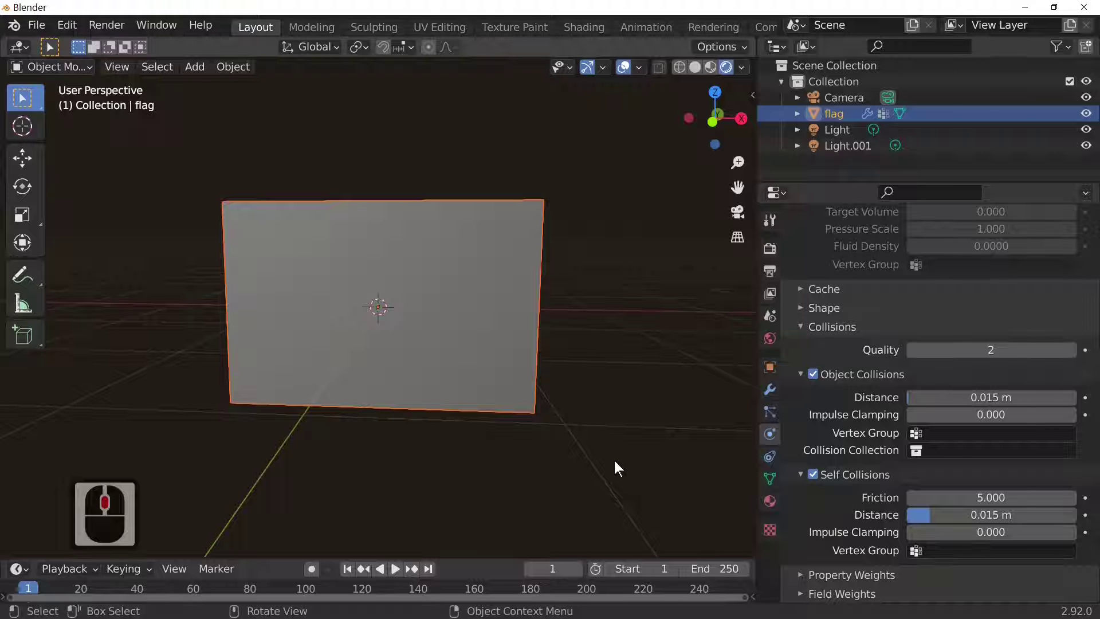
pyautogui.click(771, 501)
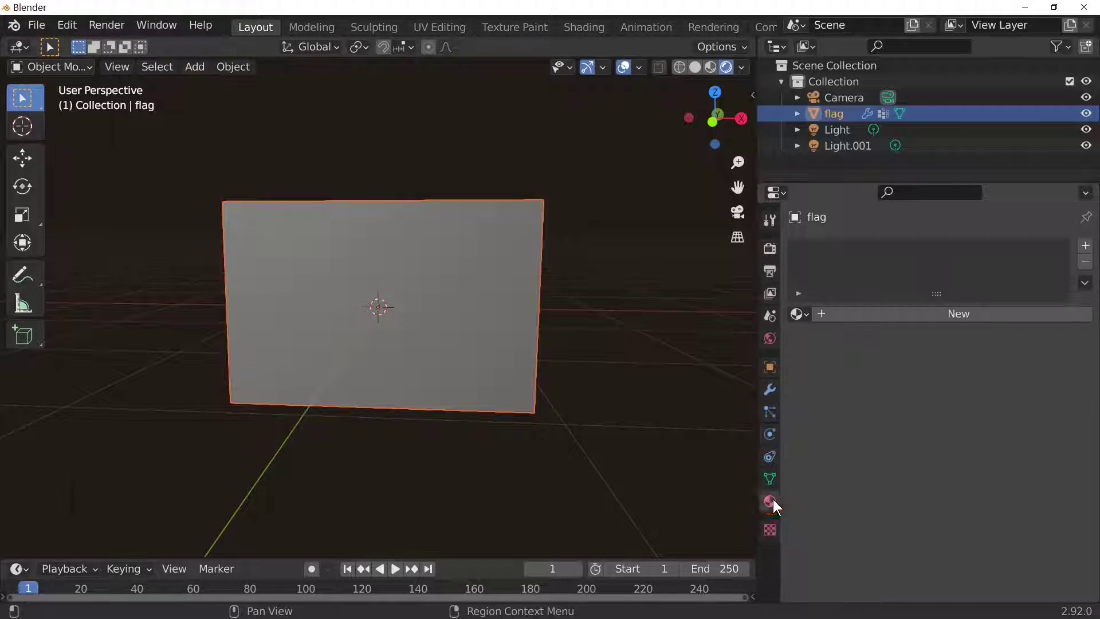
pyautogui.click(771, 501)
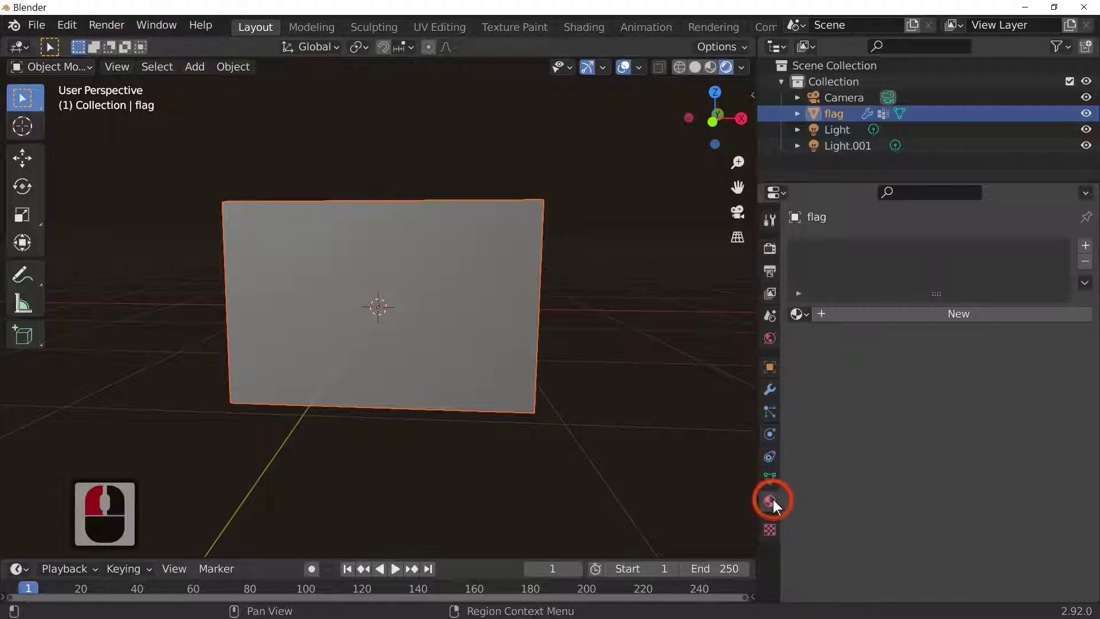
pyautogui.click(871, 315)
pyautogui.scroll(-6, 916, 413)
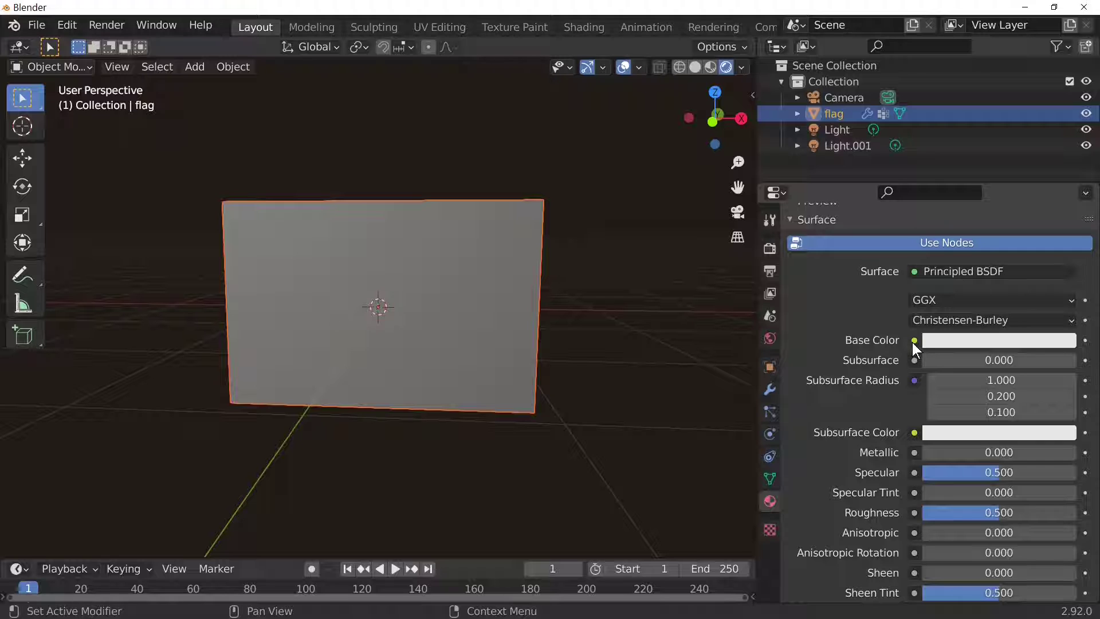
# Connect an Image Texture to the flag material's Base Color and load correct flag.png from D:\1 blender work\0 flags.
pyautogui.click(920, 341)
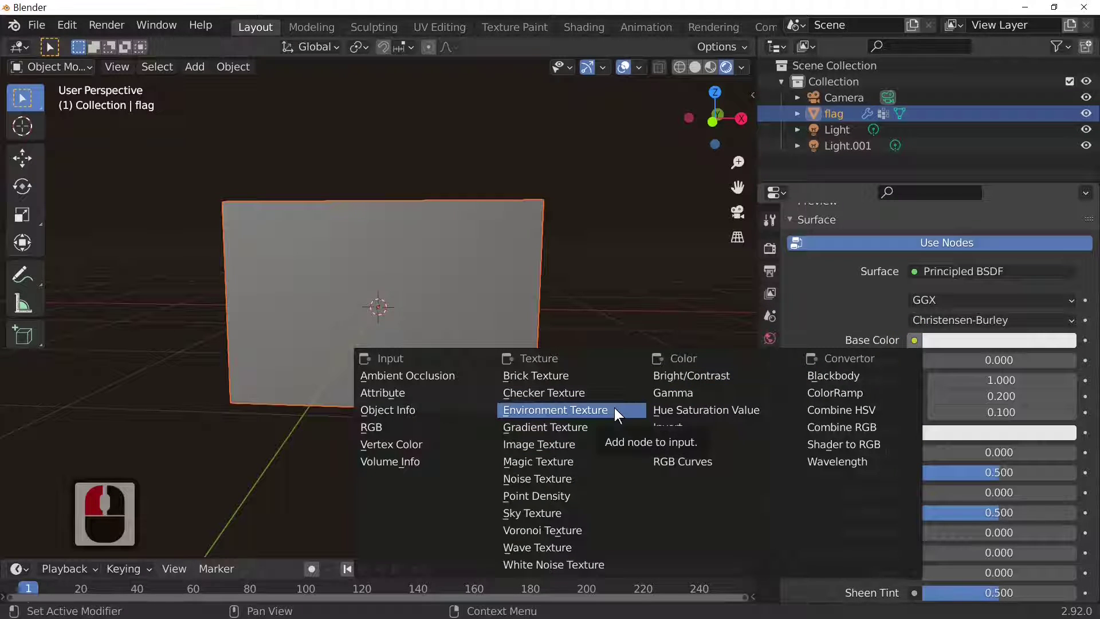
pyautogui.click(579, 447)
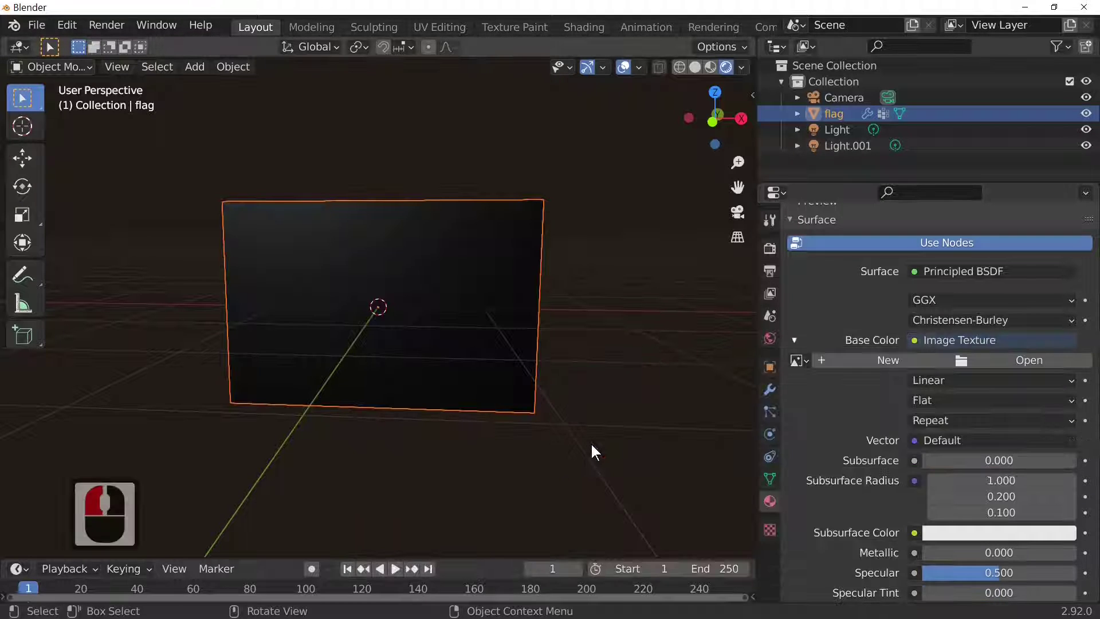
pyautogui.click(1010, 360)
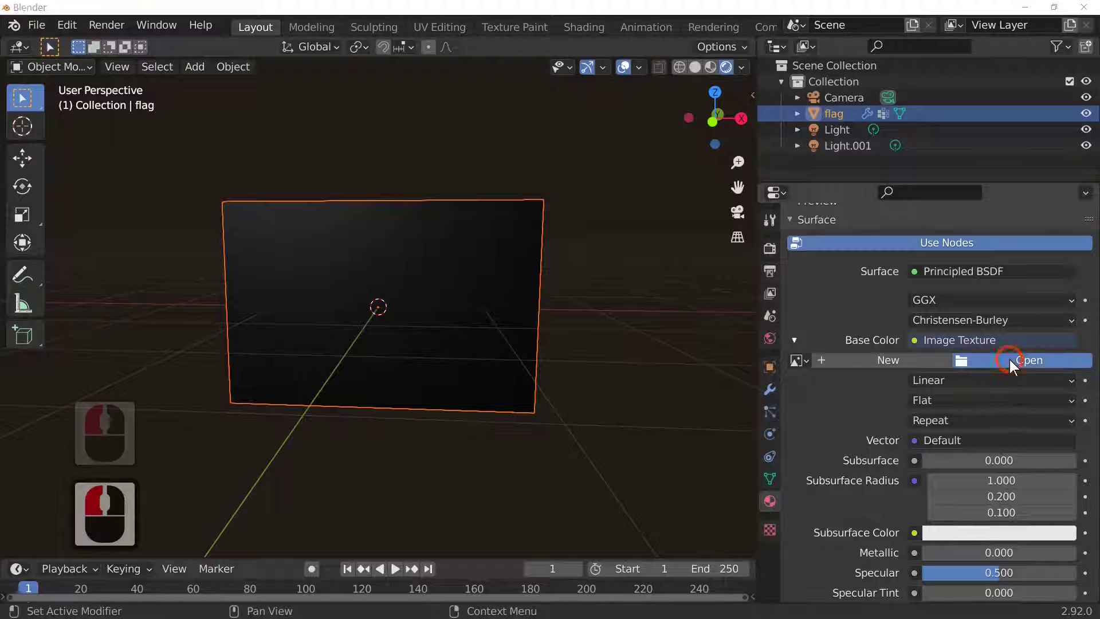
pyautogui.moveTo(0, 84); pyautogui.dragTo(636, 83)
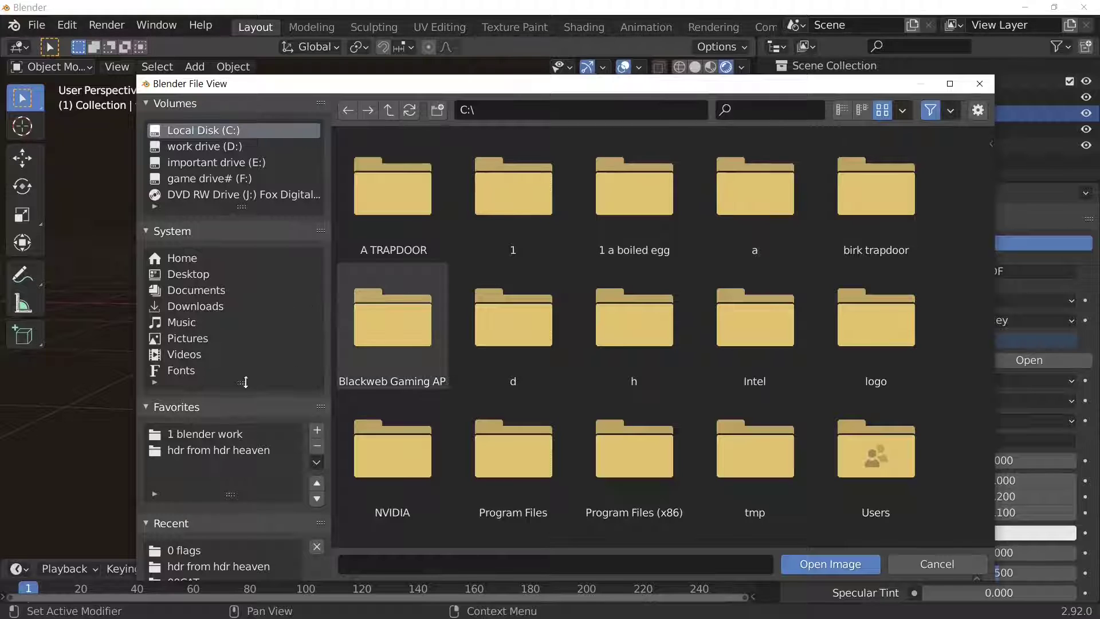
pyautogui.scroll(-8, 246, 390)
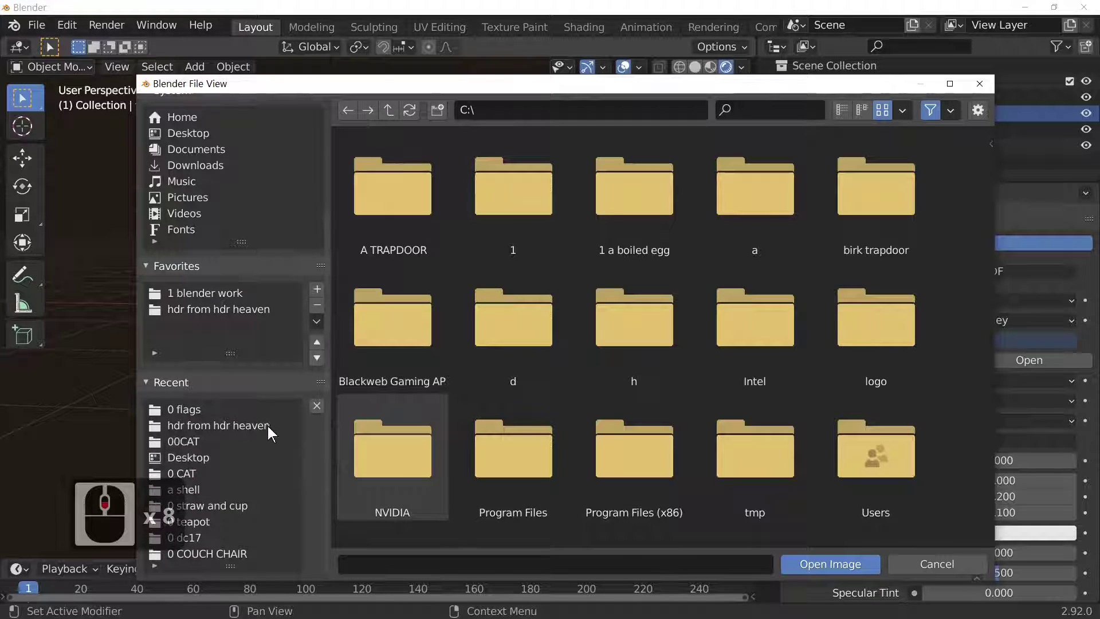
pyautogui.scroll(9, 269, 425)
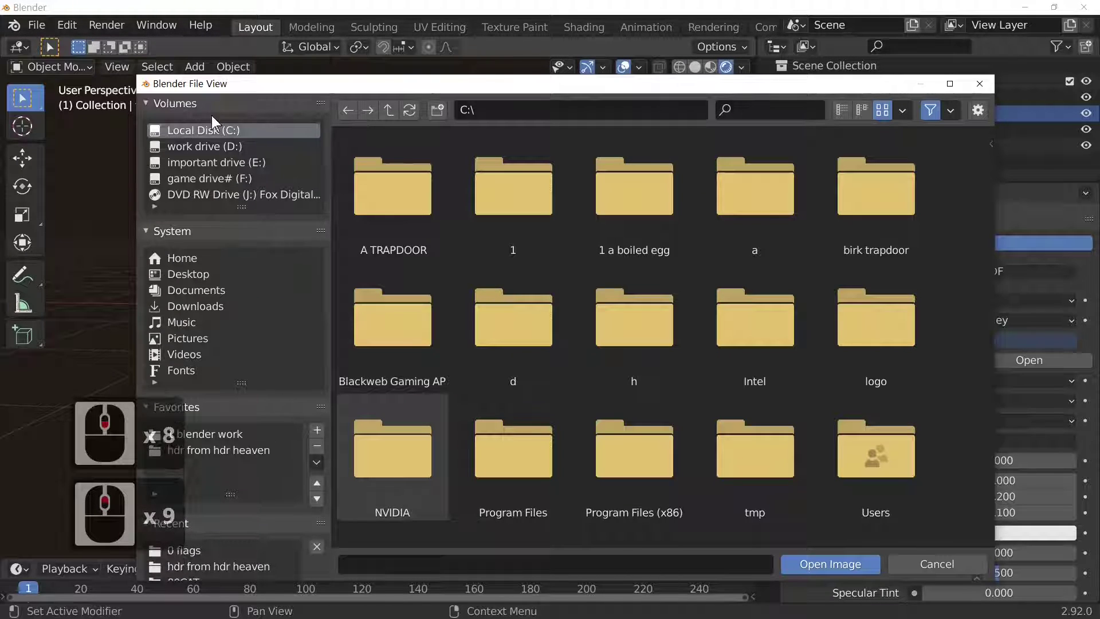
pyautogui.doubleClick(208, 146)
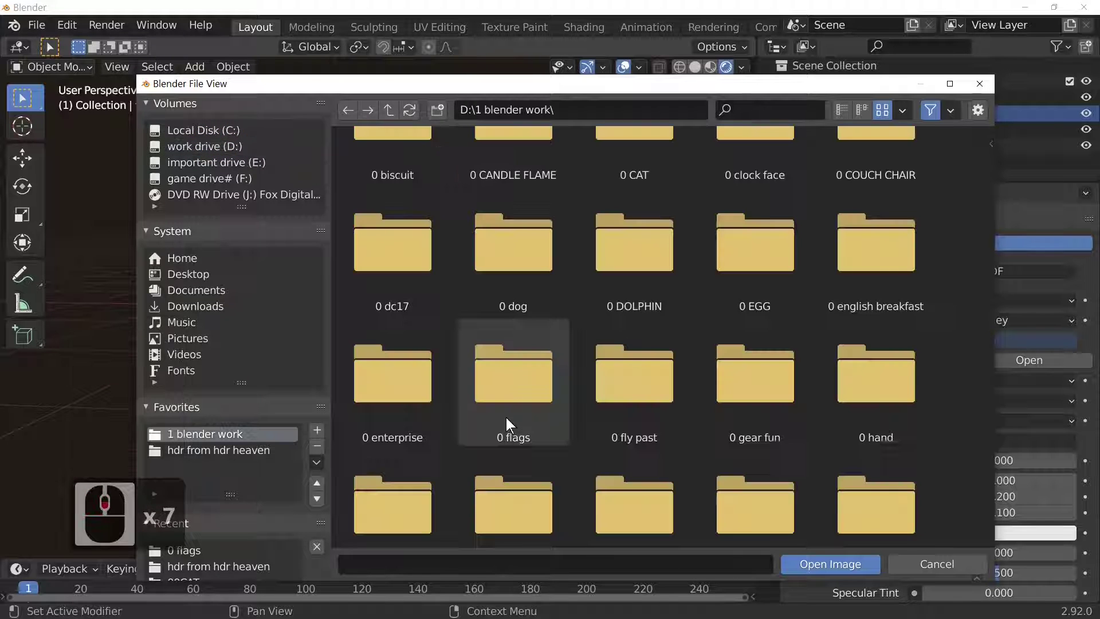
pyautogui.doubleClick(507, 417)
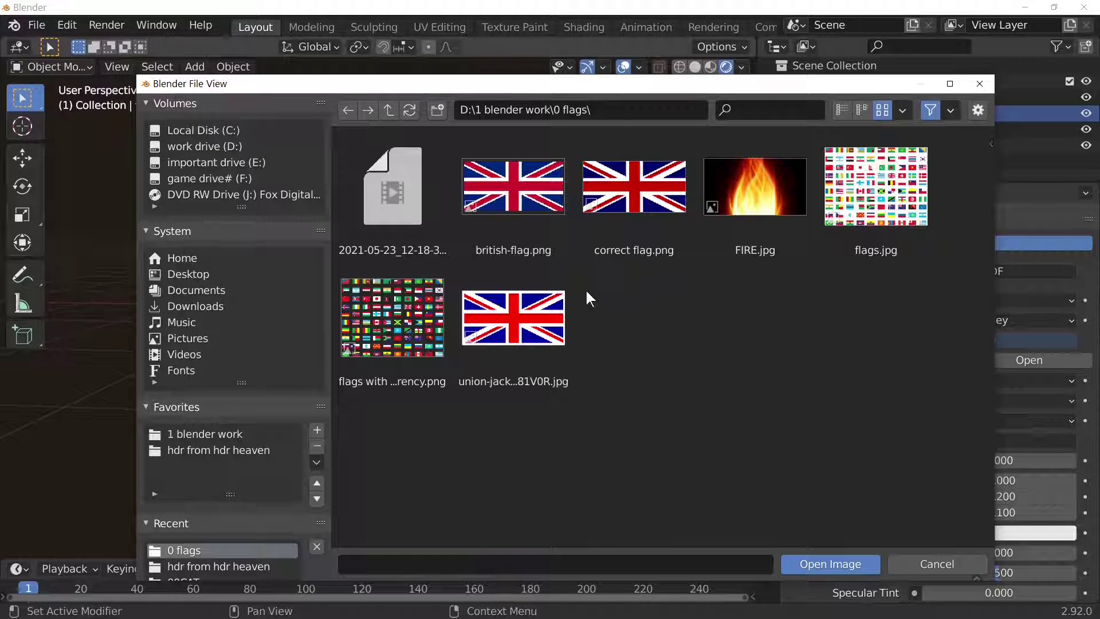
pyautogui.doubleClick(654, 224)
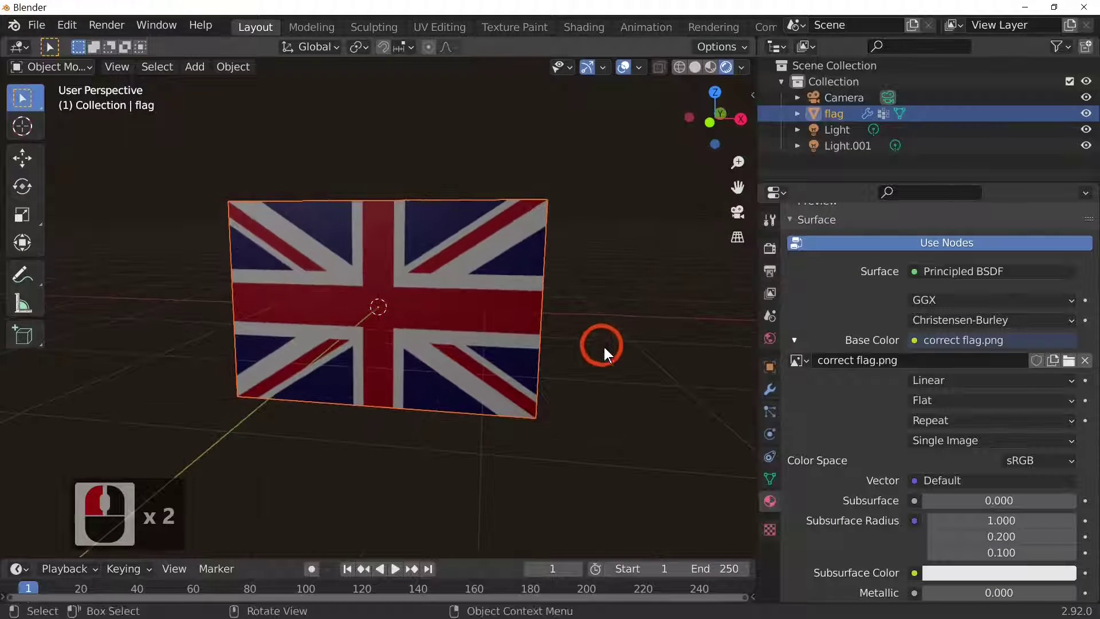
# Scale the flag slightly wider along the X axis to suit the Union Jack image's proportions.
pyautogui.moveTo(598, 346); pyautogui.dragTo(569, 379, button='middle')
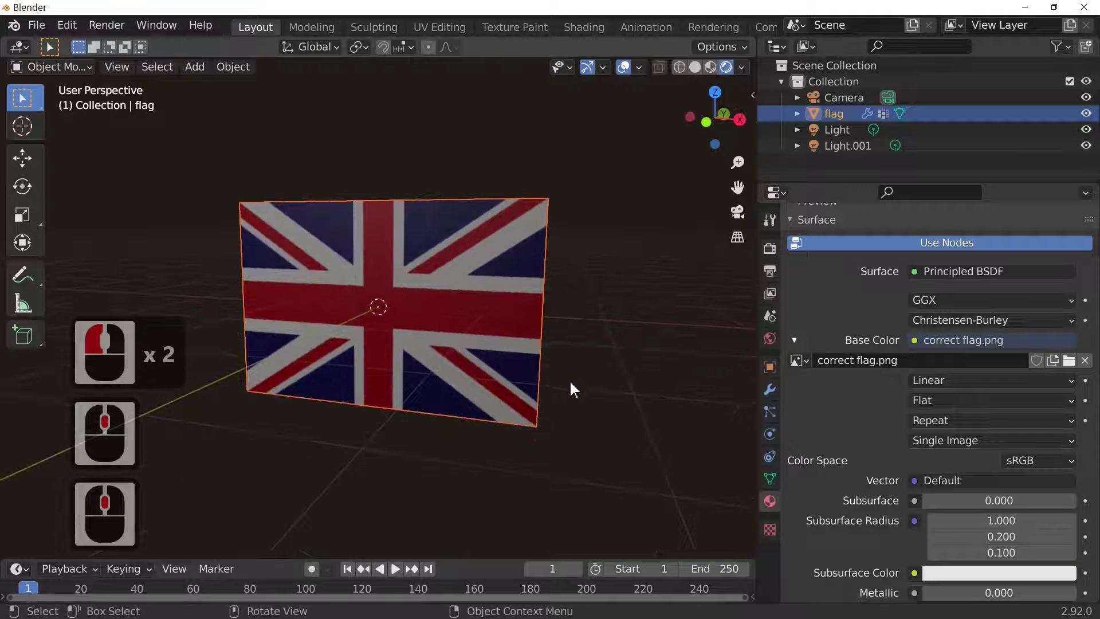
pyautogui.scroll(3, 570, 381)
pyautogui.scroll(-4, 572, 377)
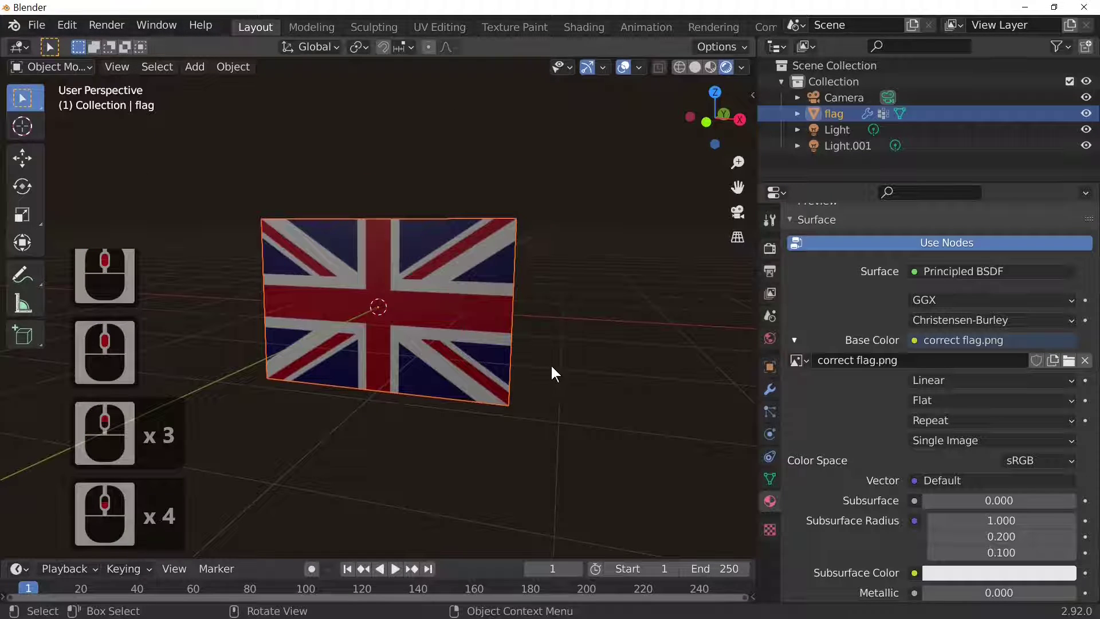
pyautogui.press('s')
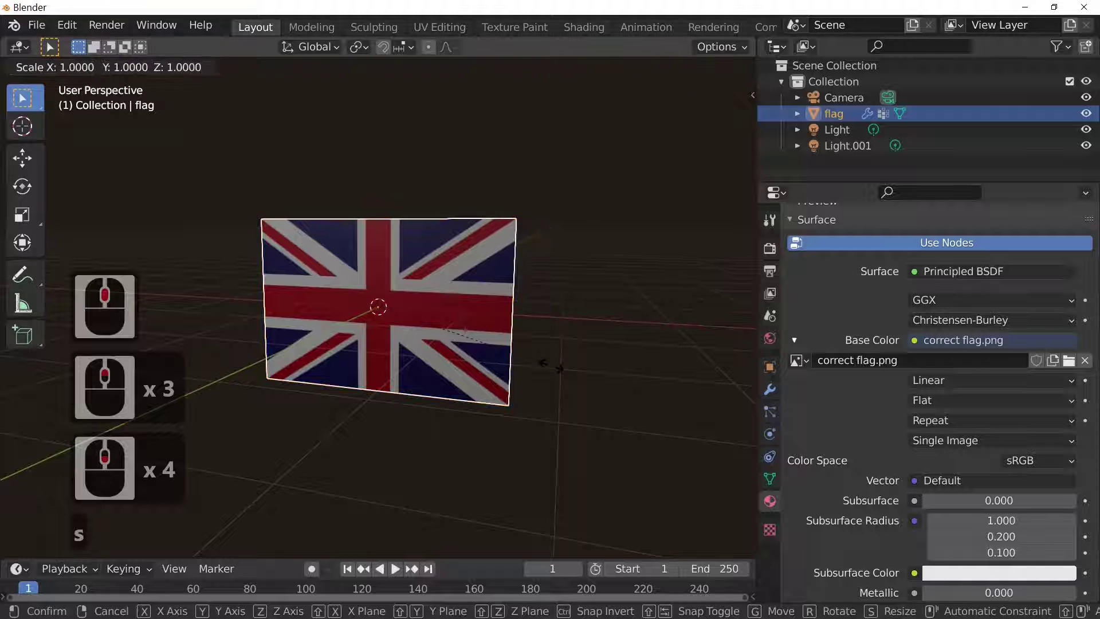
pyautogui.press('x')
pyautogui.click(567, 375)
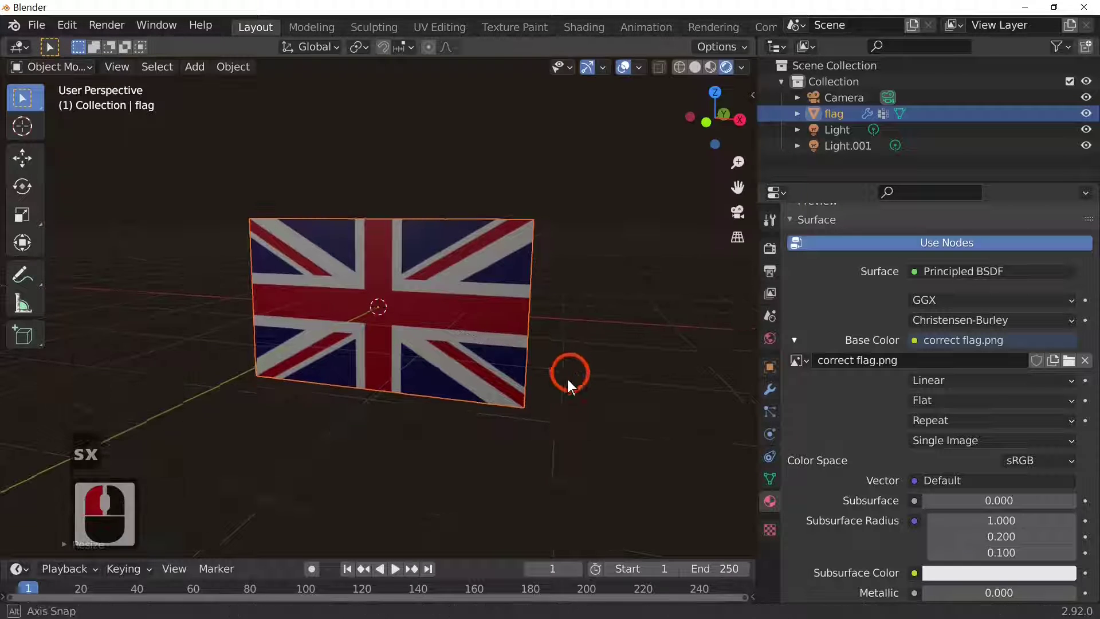
pyautogui.moveTo(567, 375)
pyautogui.mouseDown(button='middle')
pyautogui.moveTo(531, 399)
pyautogui.moveTo(549, 401)
pyautogui.moveTo(559, 368)
pyautogui.moveTo(565, 391)
pyautogui.mouseUp(button='middle')
pyautogui.scroll(2, 570, 400)
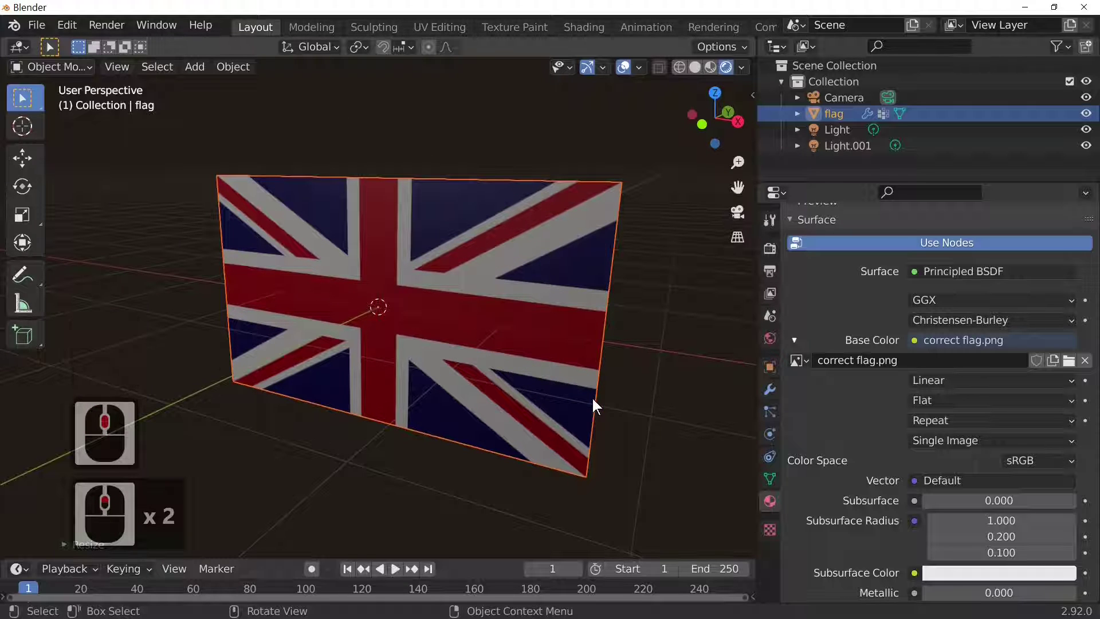
# Play the cloth simulation to view the textured flag from several angles, stop it and return to frame 1.
pyautogui.press('space')
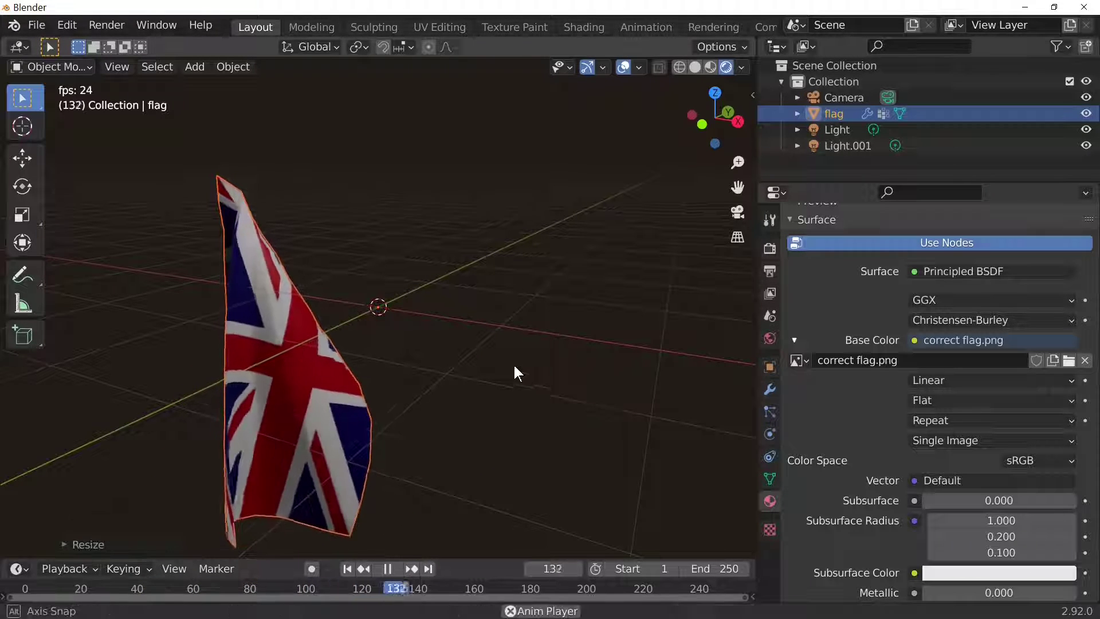
pyautogui.moveTo(514, 366); pyautogui.dragTo(607, 341, button='middle')
pyautogui.scroll(-3, 501, 325)
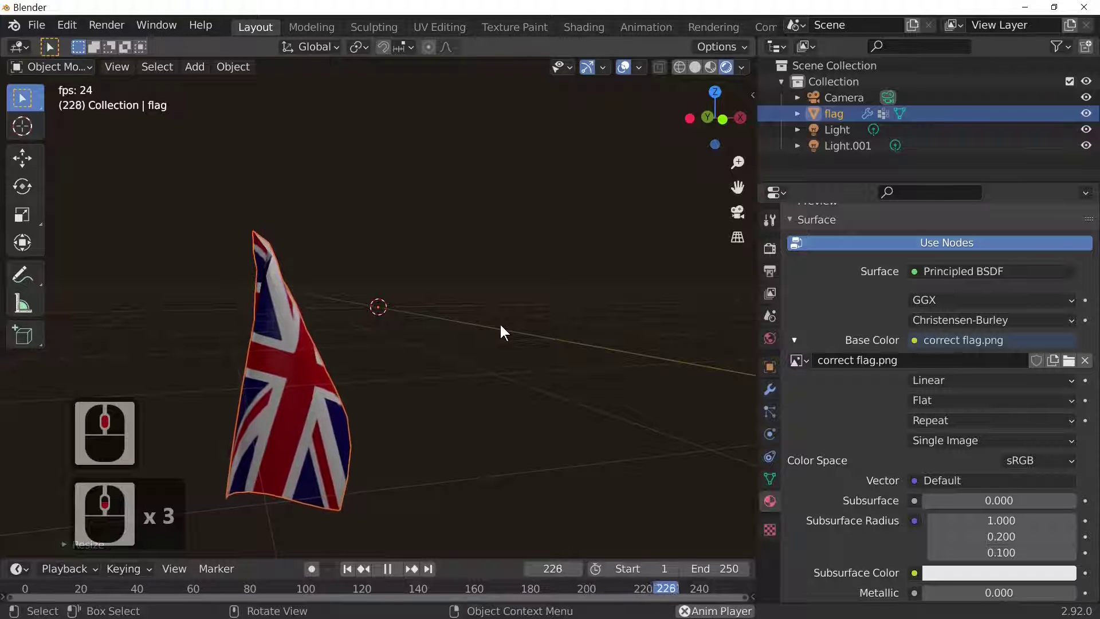
pyautogui.moveTo(487, 367); pyautogui.dragTo(454, 413, button='middle')
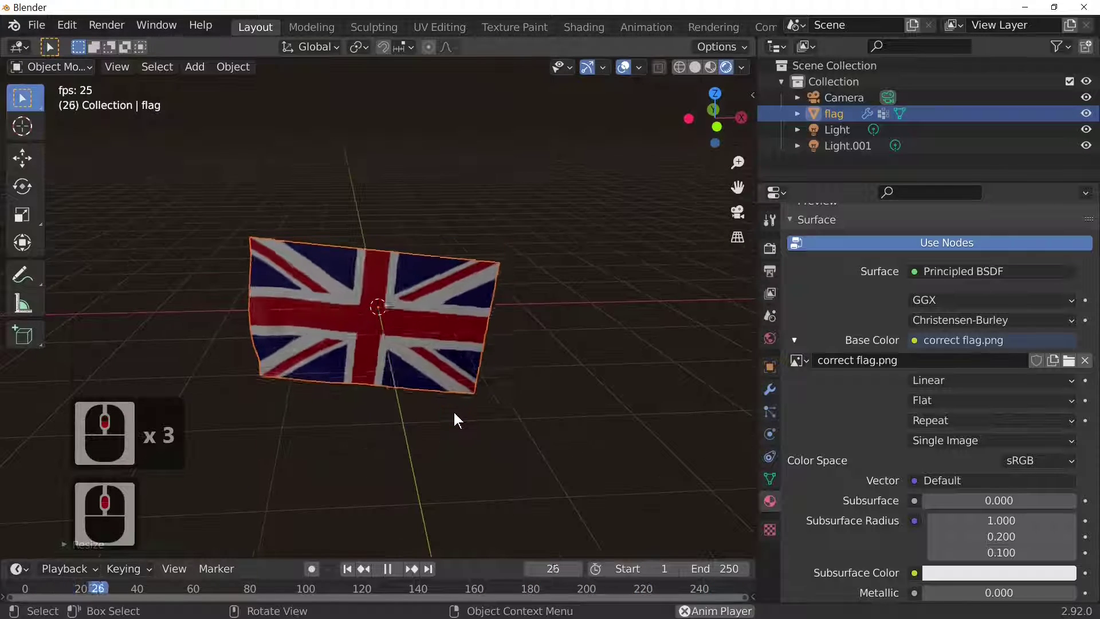
pyautogui.press('space')
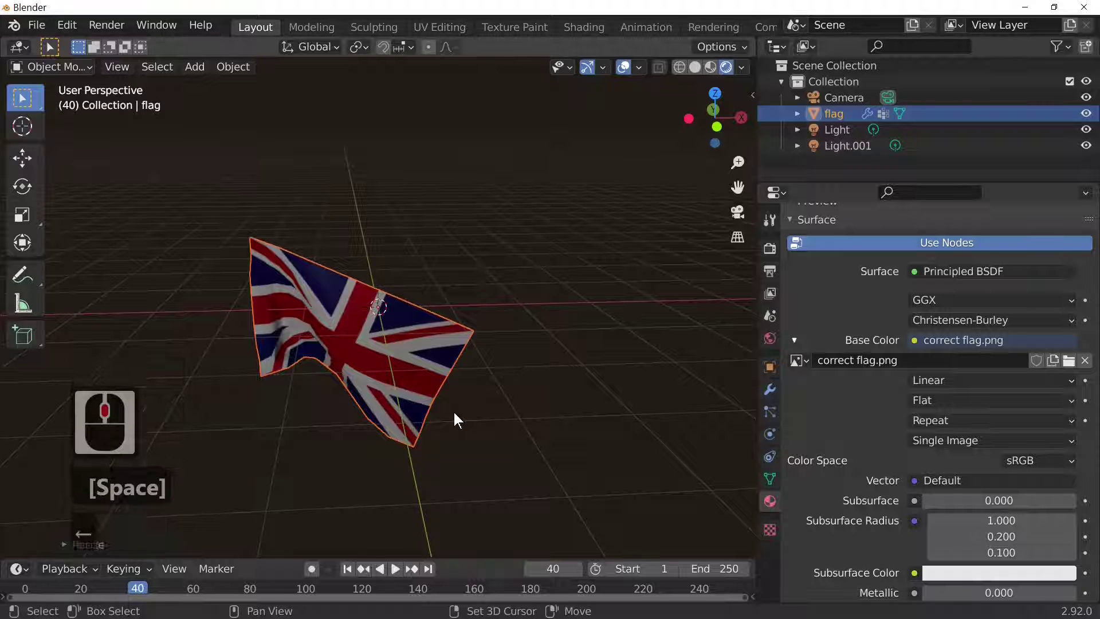
pyautogui.hotkey('shift', 'Left')
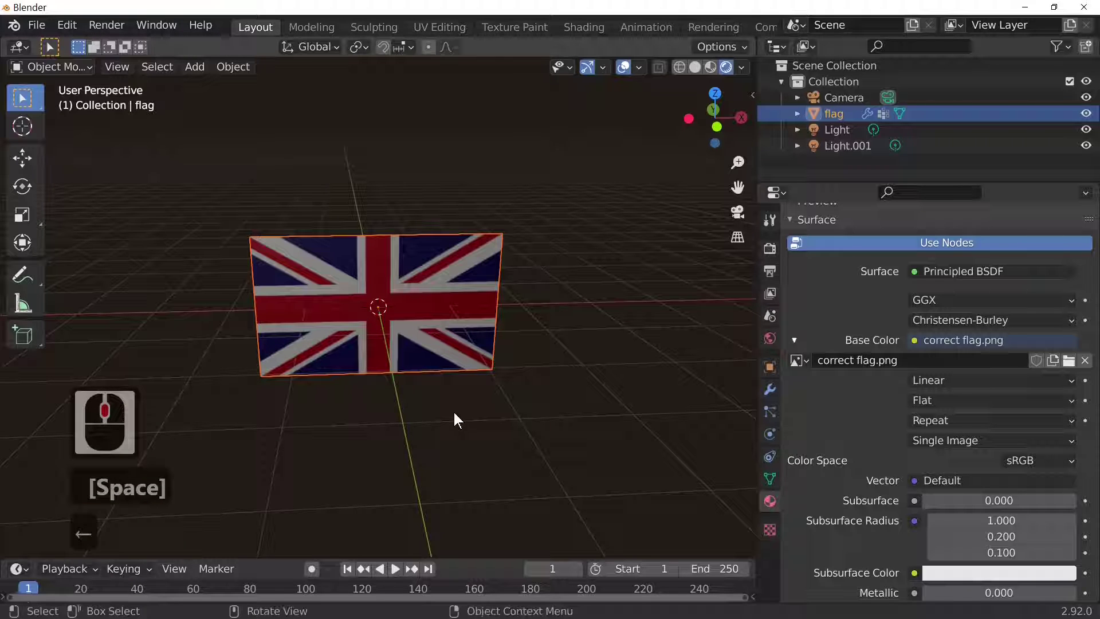
# Add a cylinder mesh at the flag's centre and apply Shade Smooth to it.
pyautogui.click(194, 65)
pyautogui.click(201, 84)
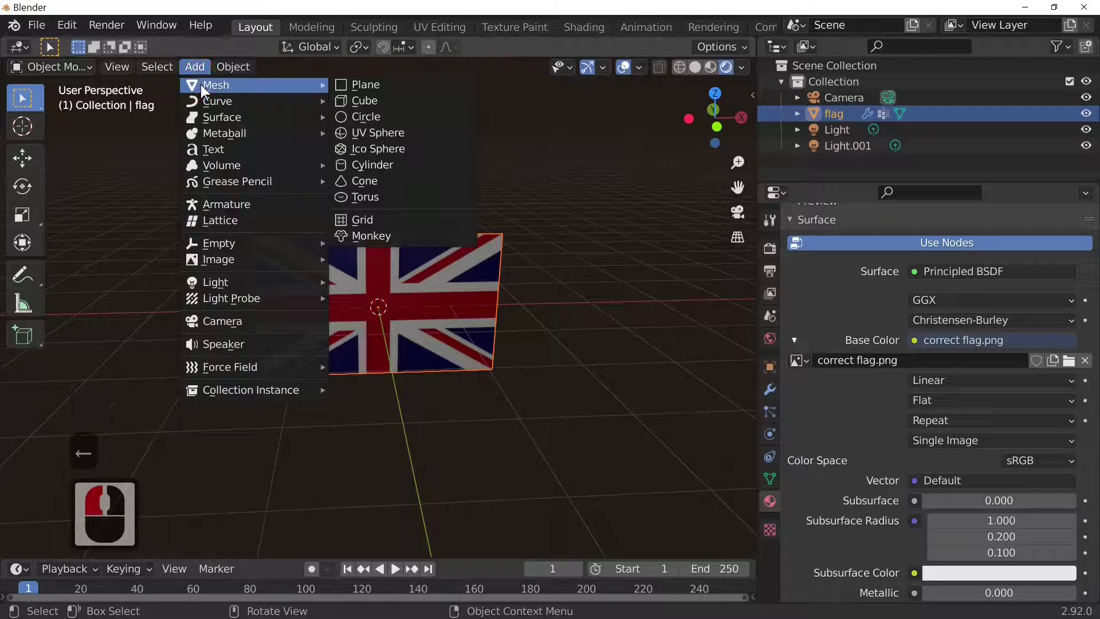
pyautogui.click(387, 167)
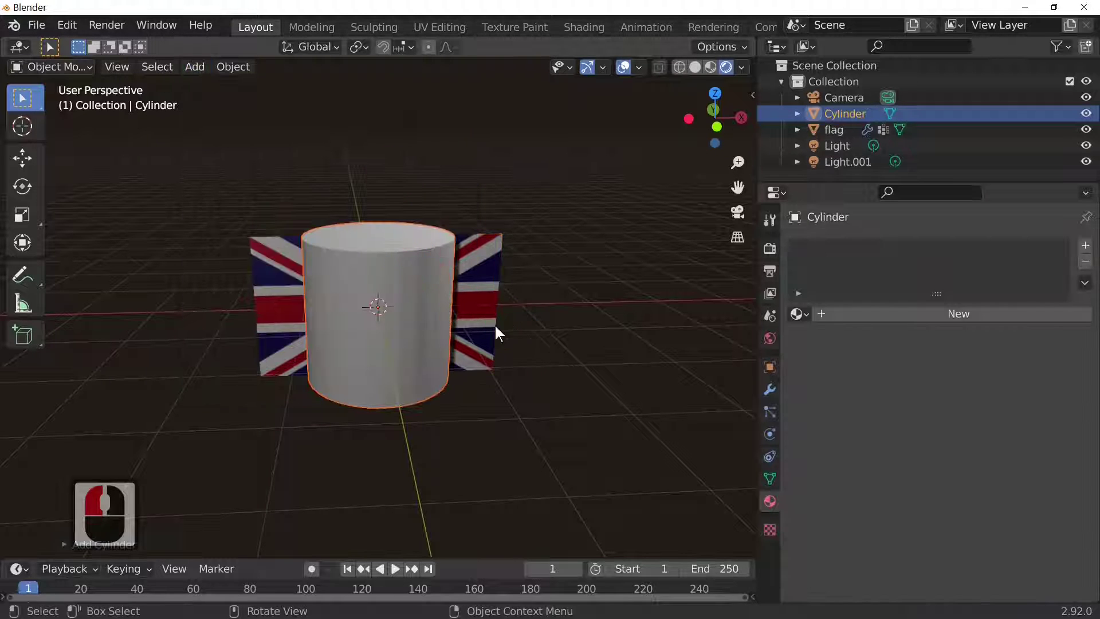
pyautogui.rightClick(359, 321)
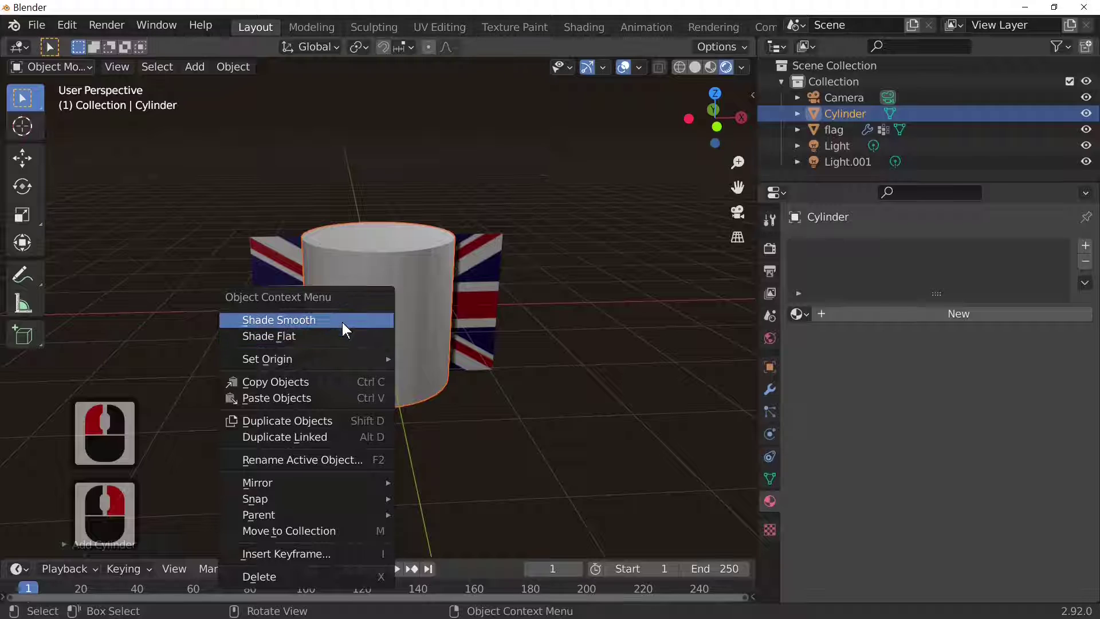
pyautogui.click(358, 322)
pyautogui.click(418, 314)
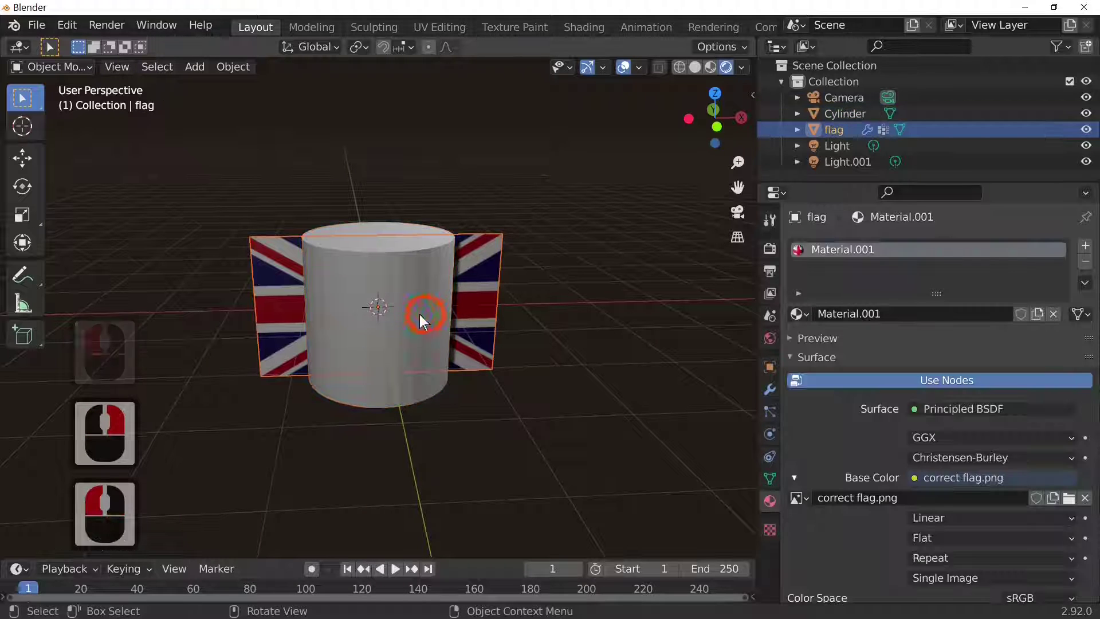
pyautogui.click(415, 314)
pyautogui.rightClick(415, 314)
pyautogui.click(415, 314)
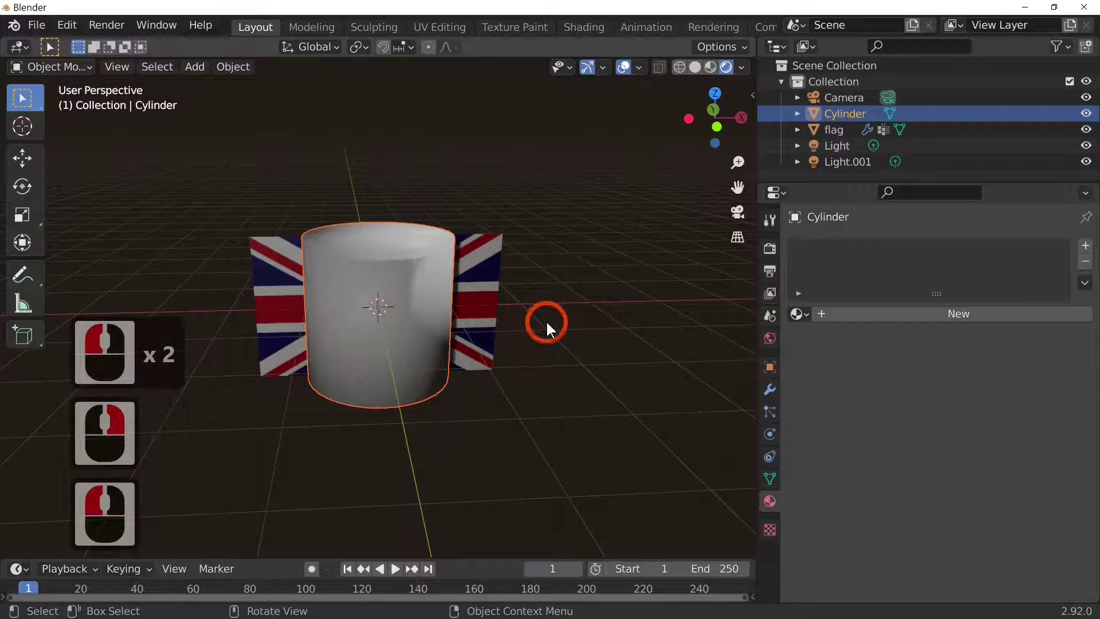
# Shrink the cylinder to a very thin size and stretch it about 31.7 times along Z into a flagpole.
pyautogui.press('s')
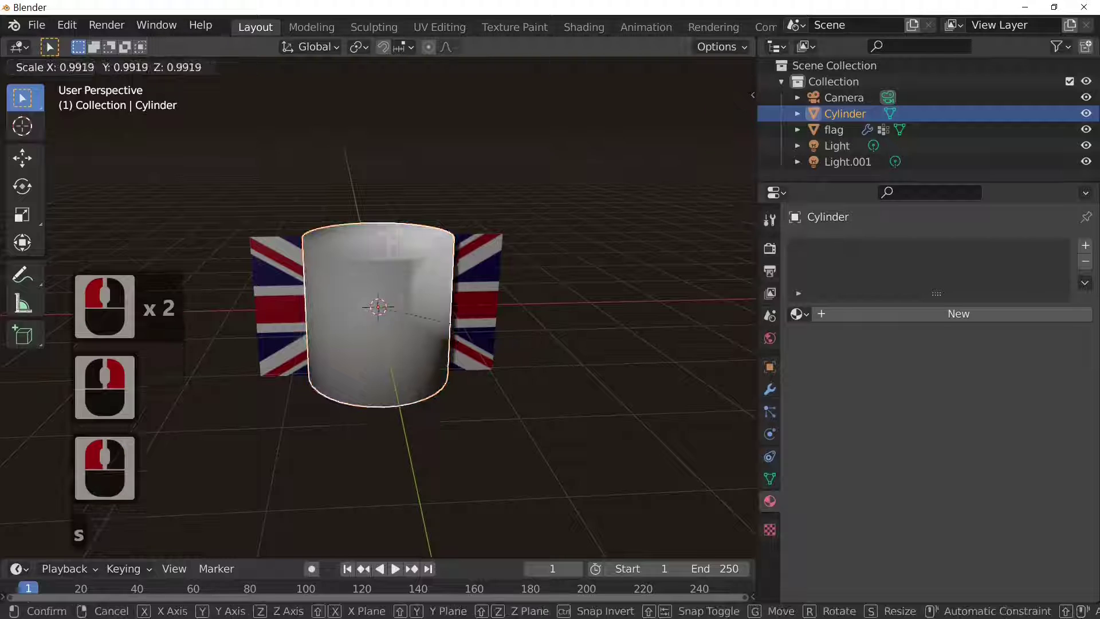
pyautogui.click(380, 308)
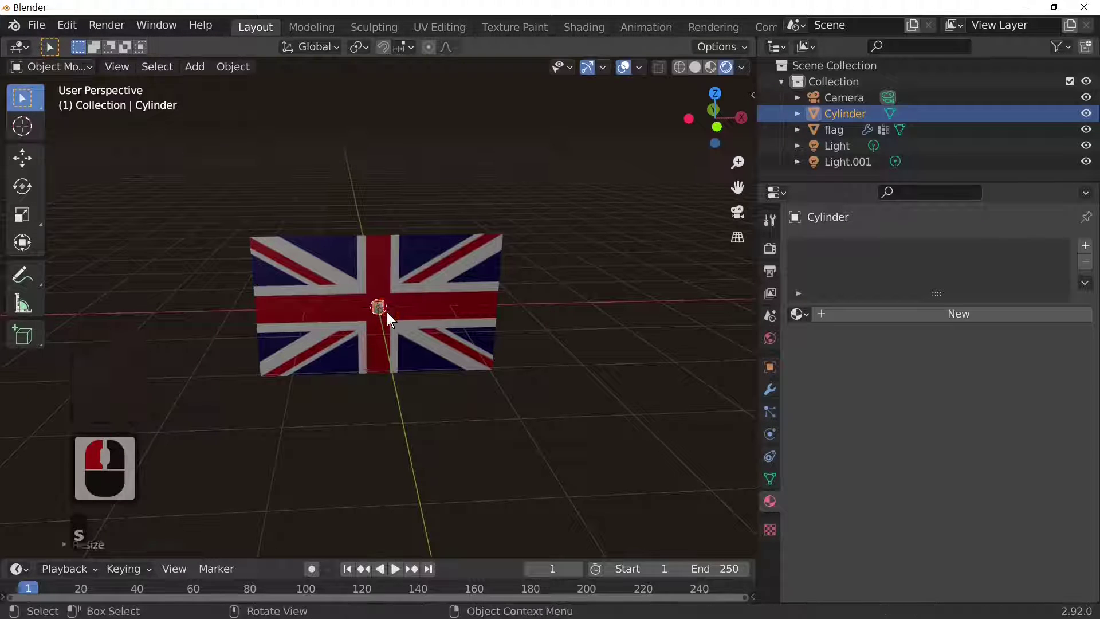
pyautogui.press('s')
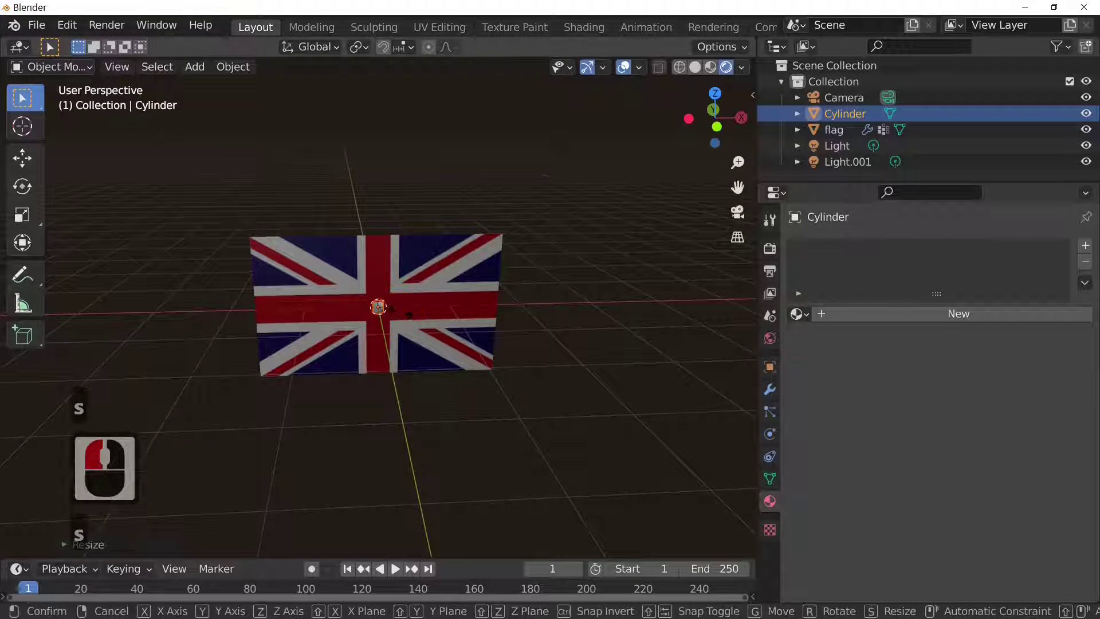
pyautogui.press('z')
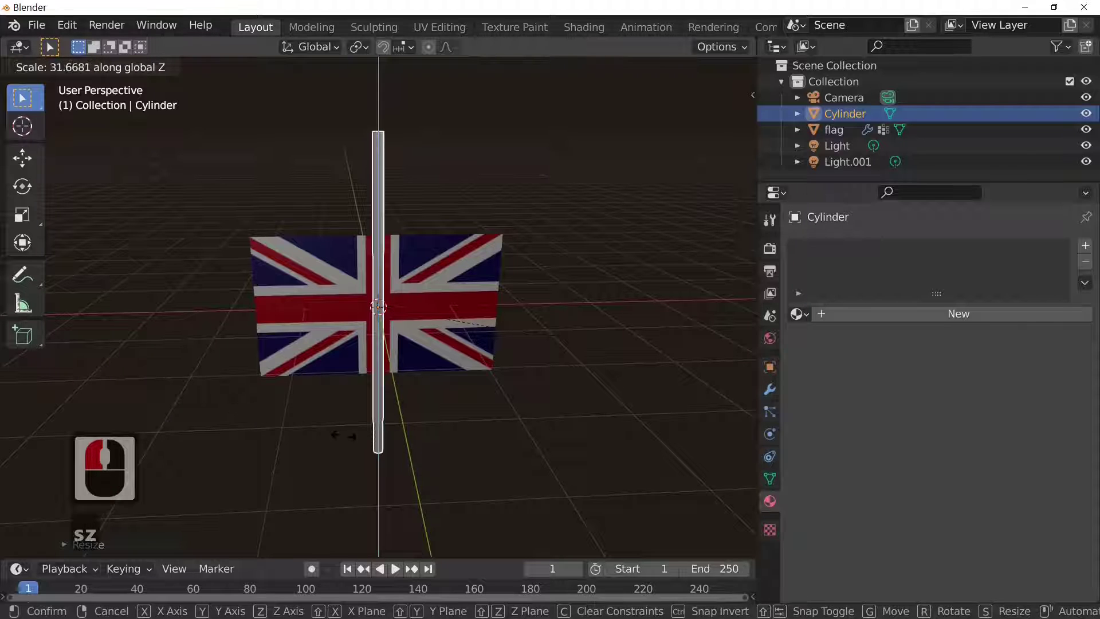
pyautogui.click(343, 436)
# Lower the pole along Z and move it about -1.8 m along X, against the flag's hinged edge.
pyautogui.press('g')
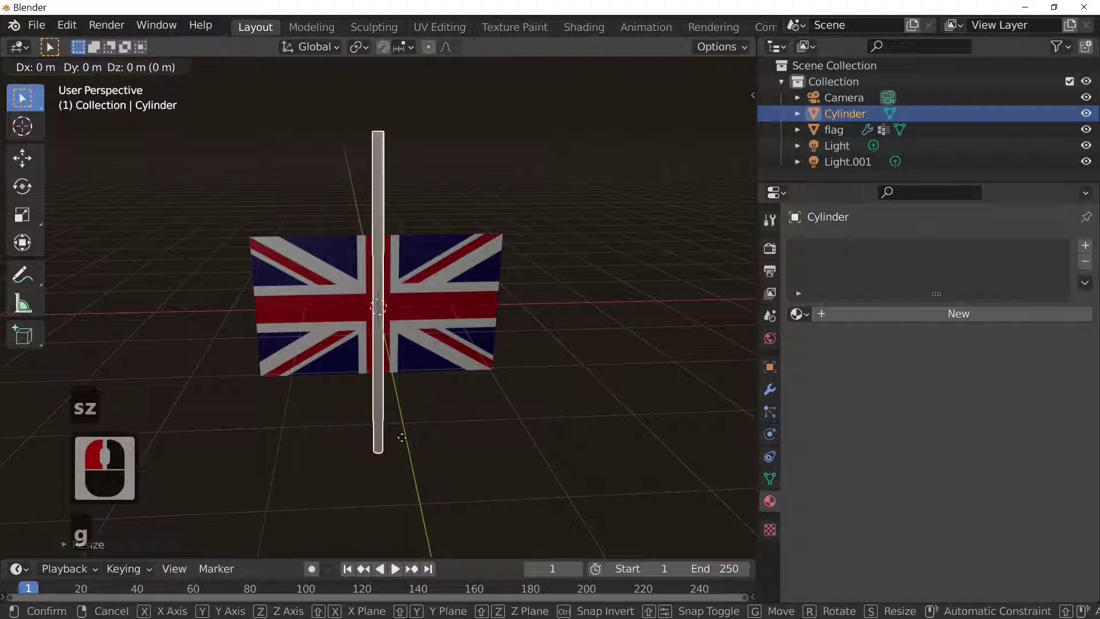
pyautogui.press('x')
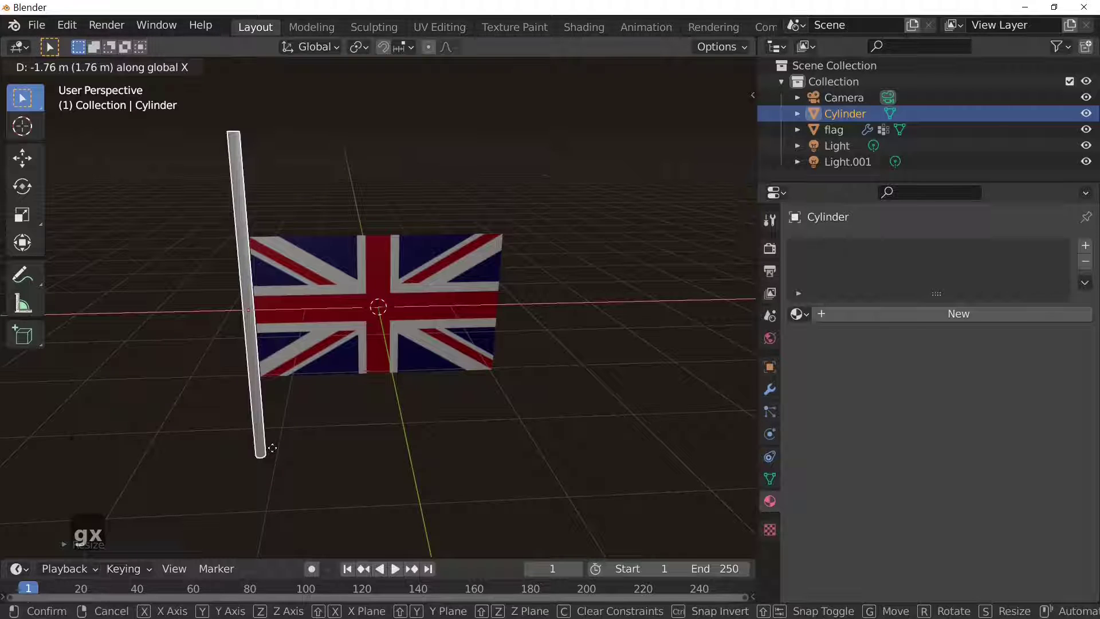
pyautogui.press('z')
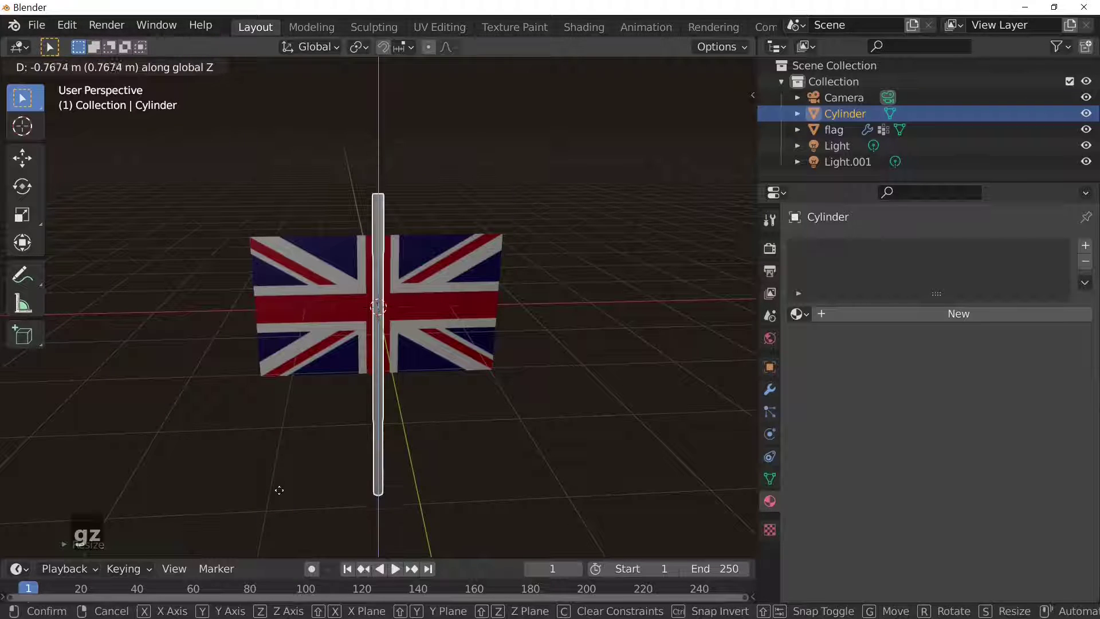
pyautogui.click(279, 513)
pyautogui.press('g')
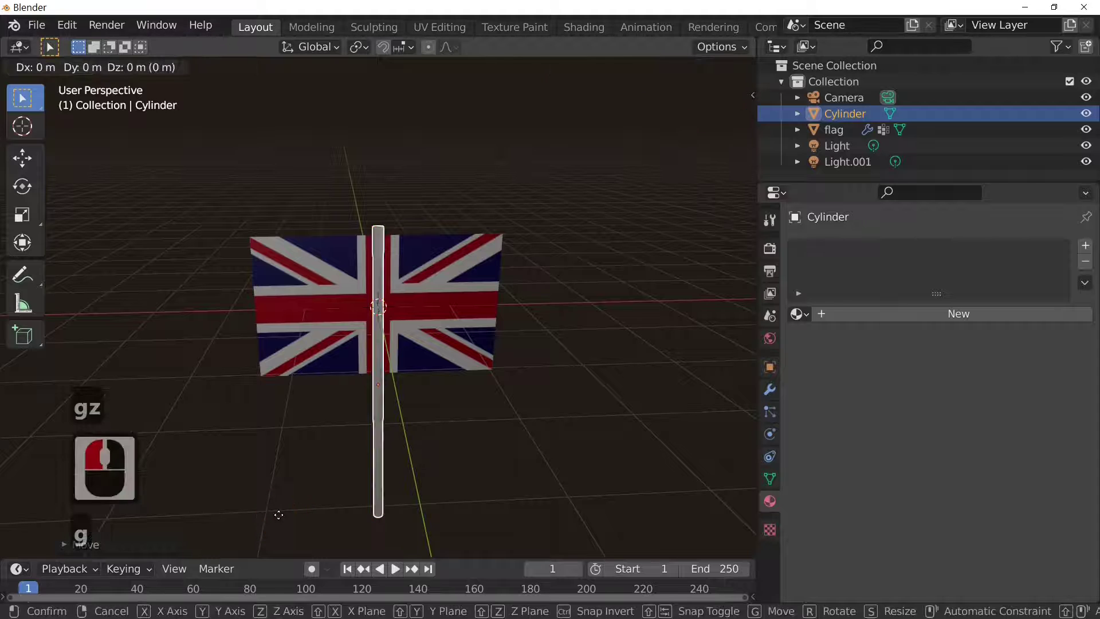
pyautogui.press('x')
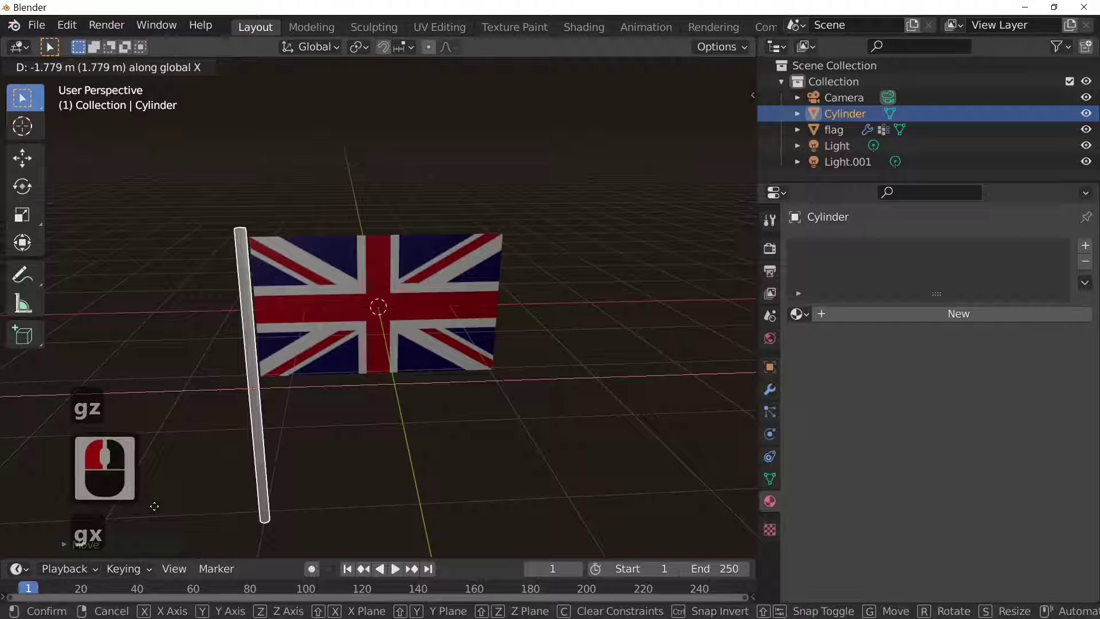
pyautogui.click(254, 530)
# Briefly play the simulation up close to examine how the flag moves against the pole, stopping at frame 19.
pyautogui.moveTo(420, 483); pyautogui.dragTo(372, 460, button='middle')
pyautogui.scroll(3, 386, 476)
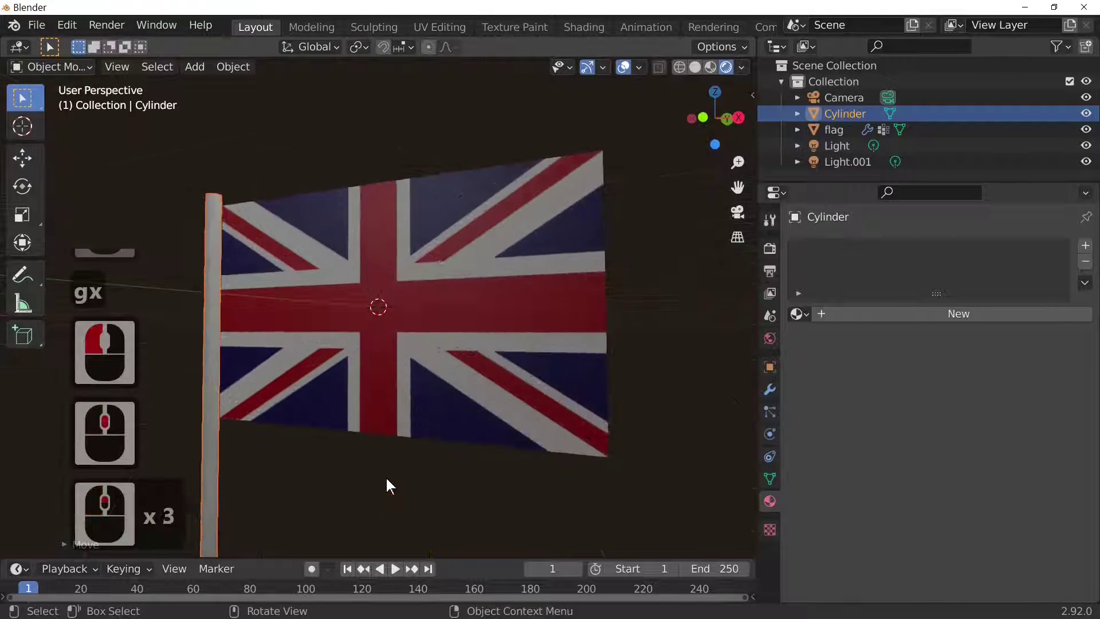
pyautogui.press('space')
pyautogui.press('space')
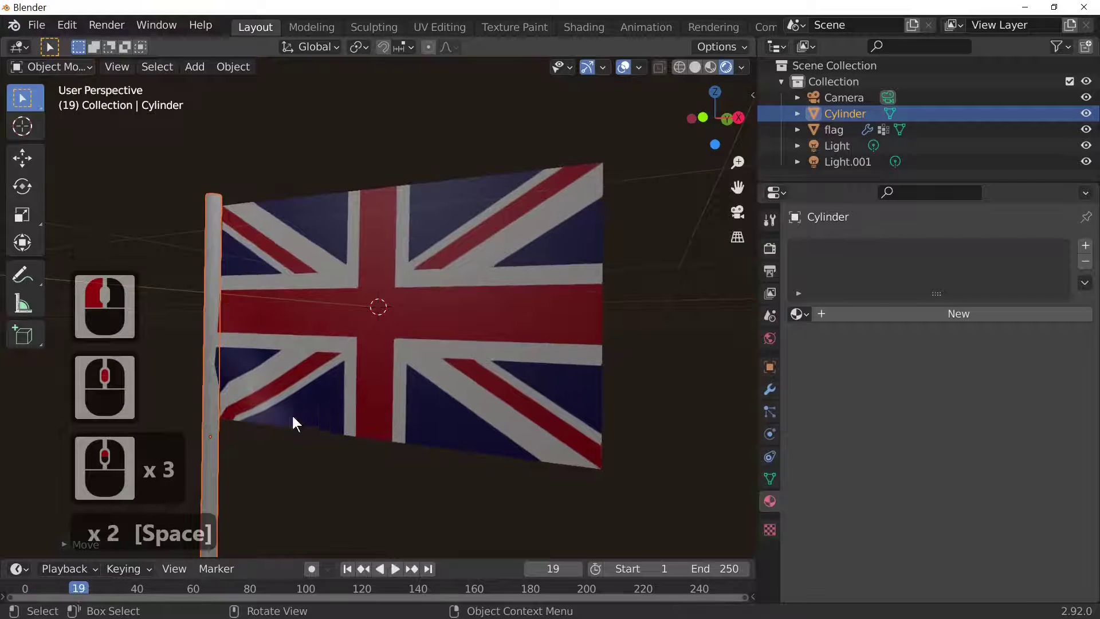
# Enable Collision physics on the flagpole cylinder.
pyautogui.click(213, 424)
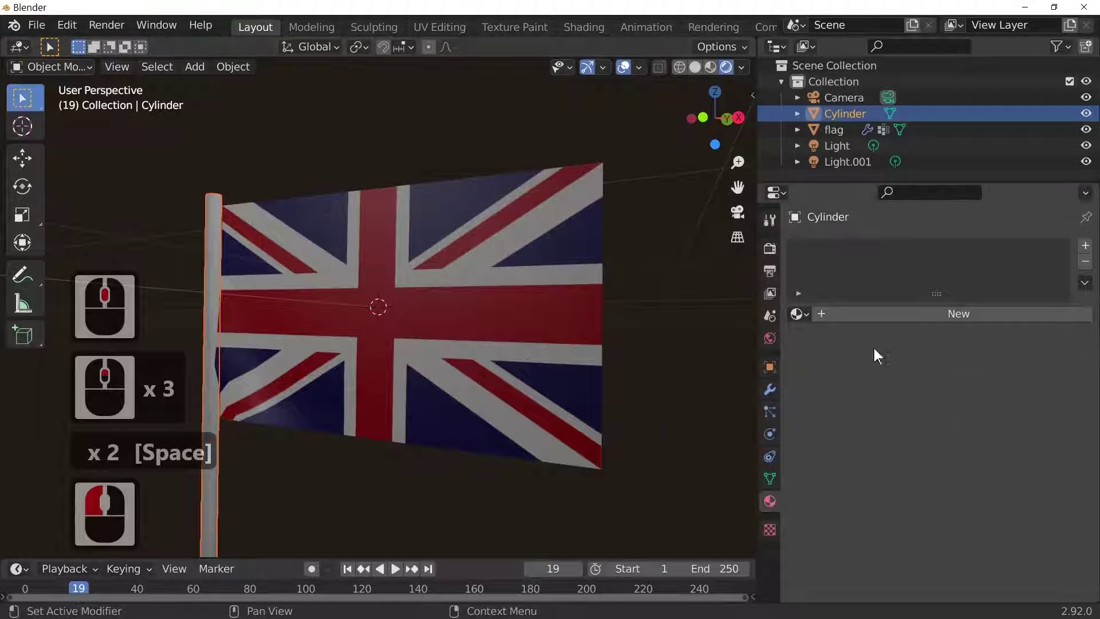
pyautogui.click(769, 434)
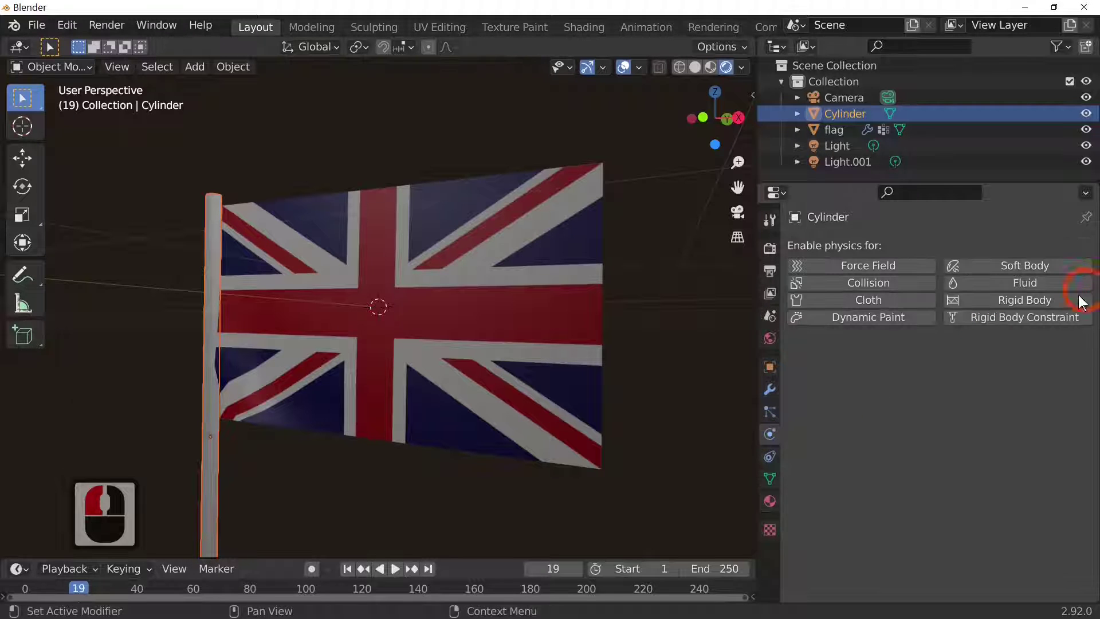
pyautogui.click(867, 284)
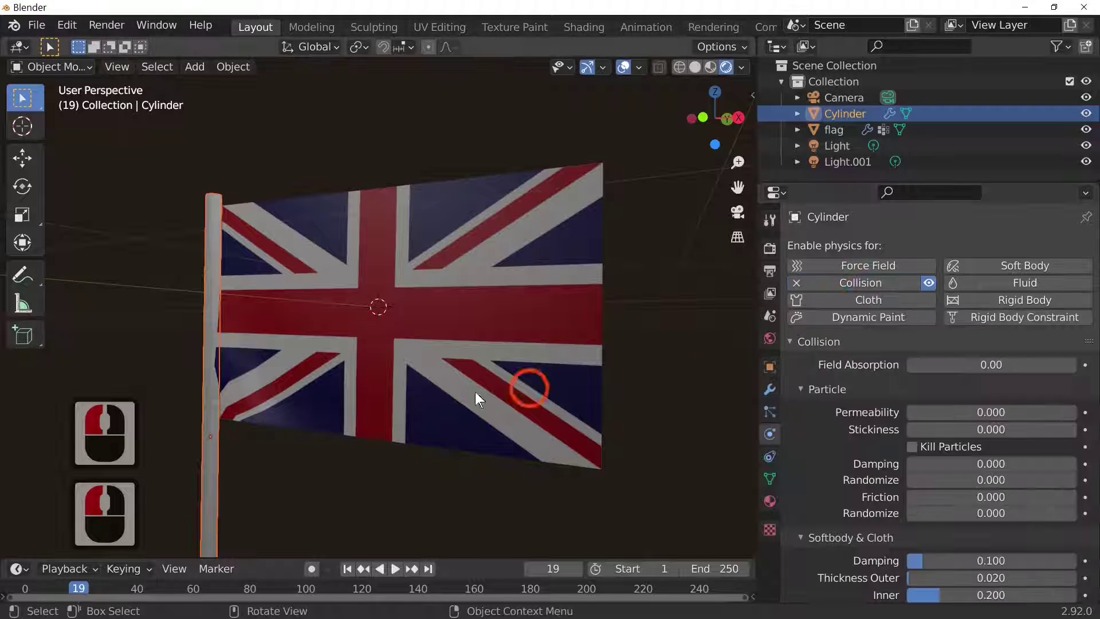
# Play the simulation to examine how the flag falls against the pole from several angles, and return to frame 1.
pyautogui.press('space')
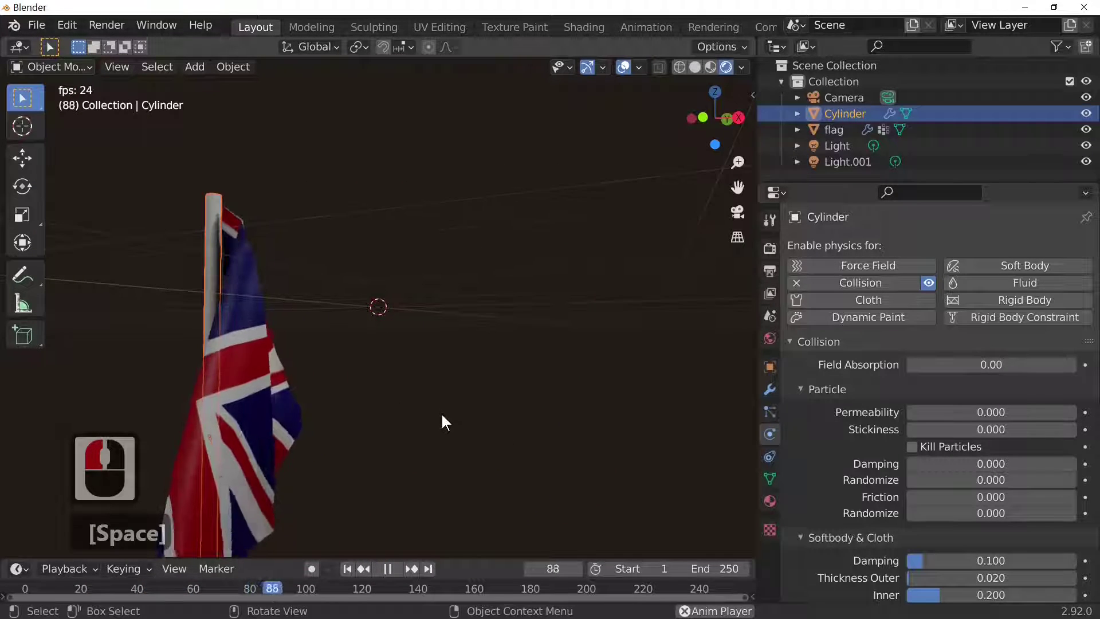
pyautogui.moveTo(441, 413); pyautogui.dragTo(504, 423, button='middle')
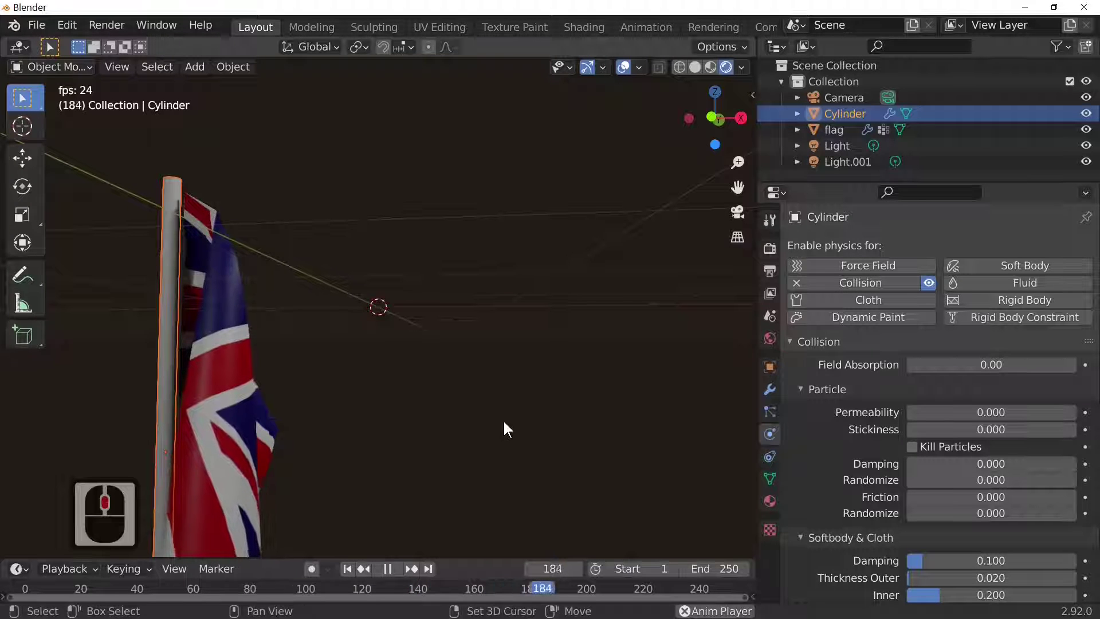
pyautogui.hotkey('shift', 'Left')
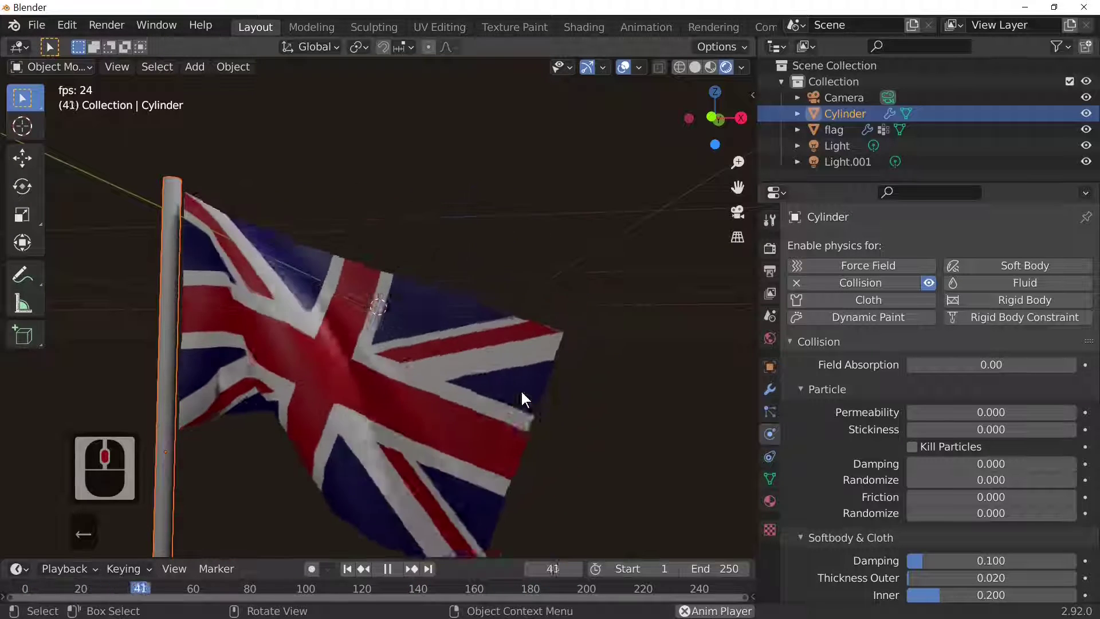
pyautogui.scroll(-3, 521, 389)
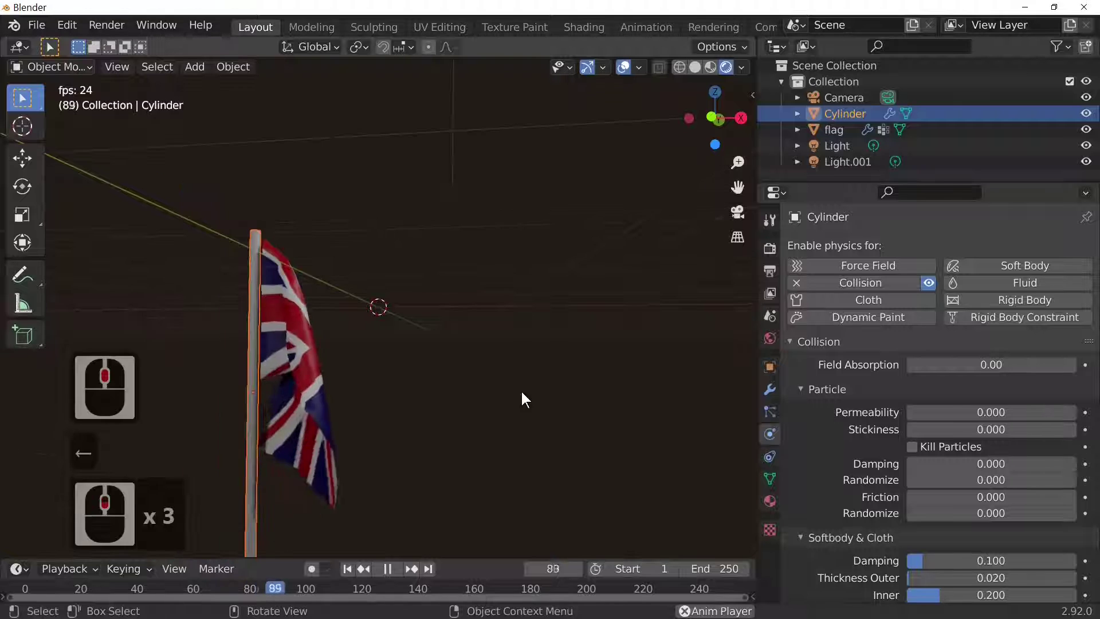
pyautogui.moveTo(521, 389); pyautogui.dragTo(515, 456, button='middle')
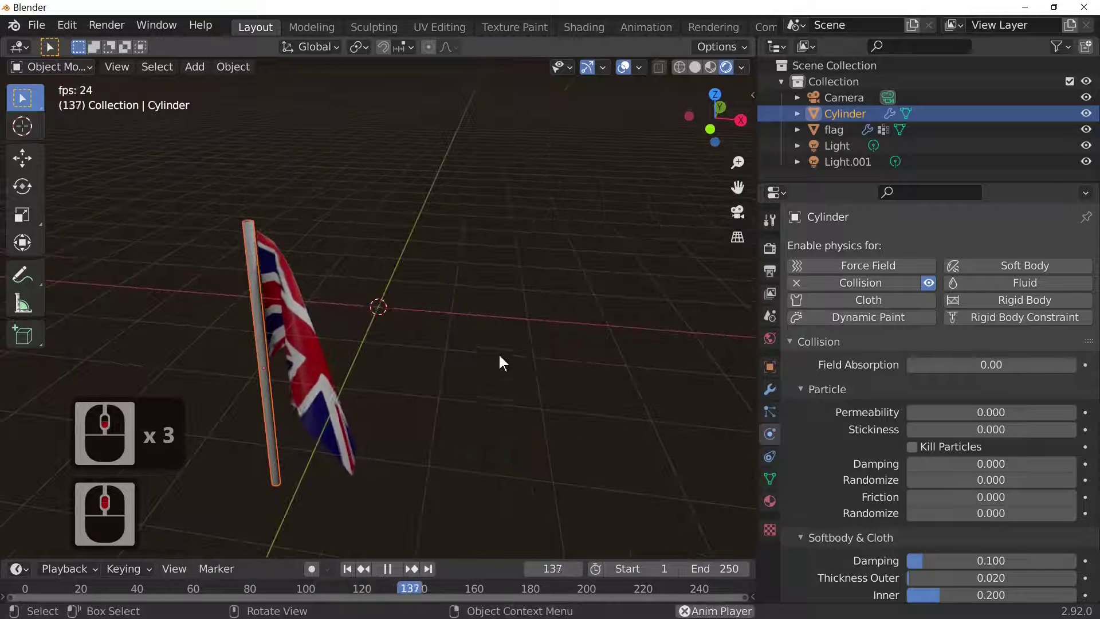
pyautogui.press('space')
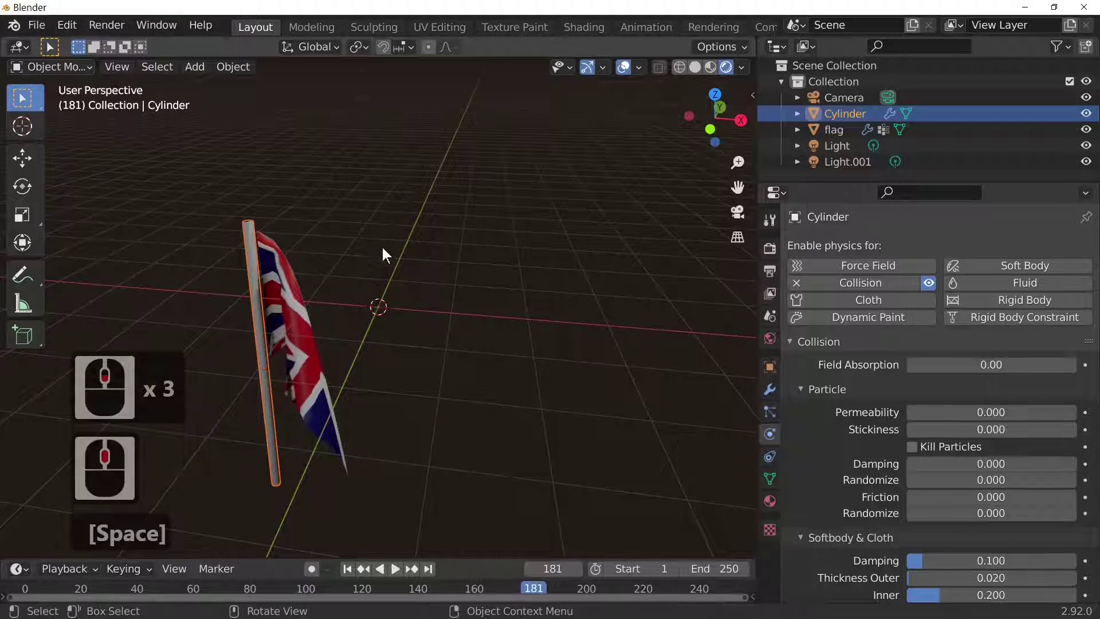
pyautogui.hotkey('shift', 'Left')
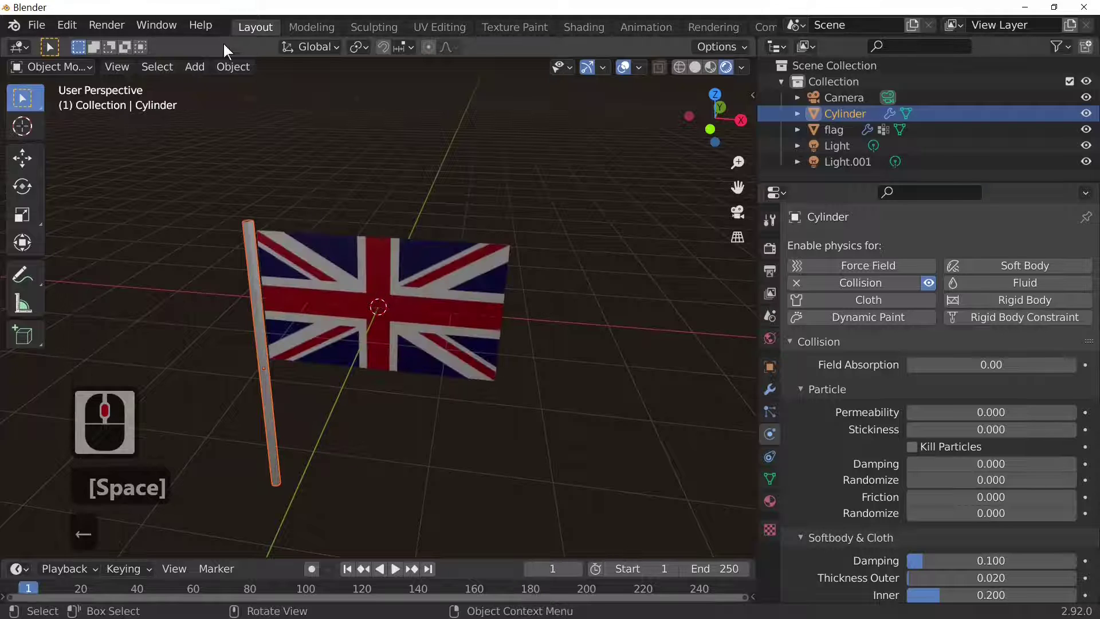
# Add a Wind force field at the flag's centre.
pyautogui.click(193, 67)
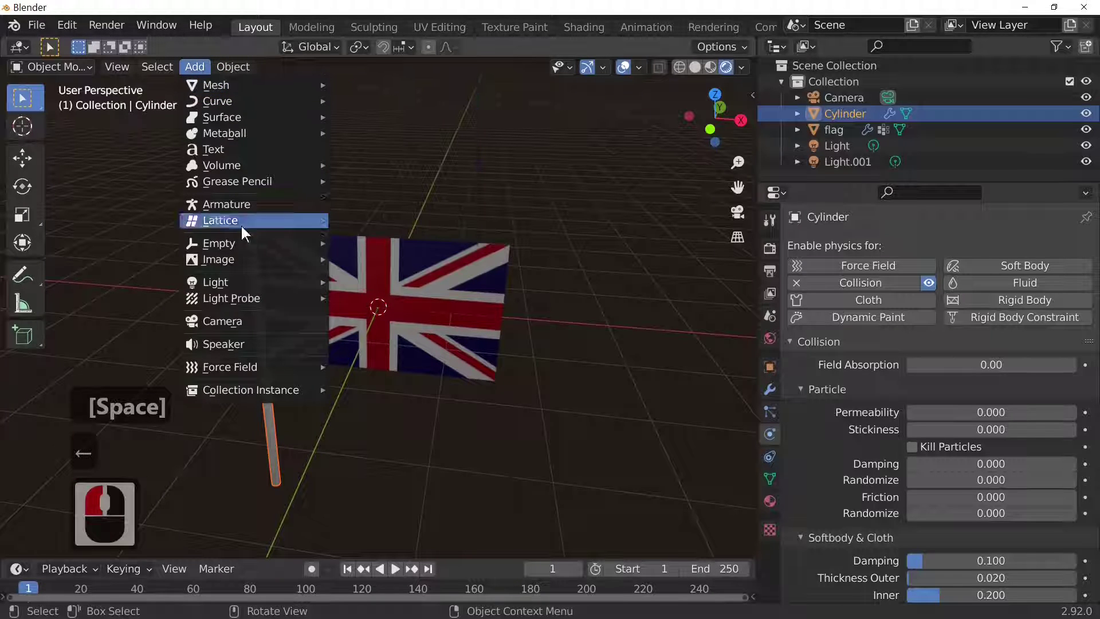
pyautogui.moveTo(251, 370)
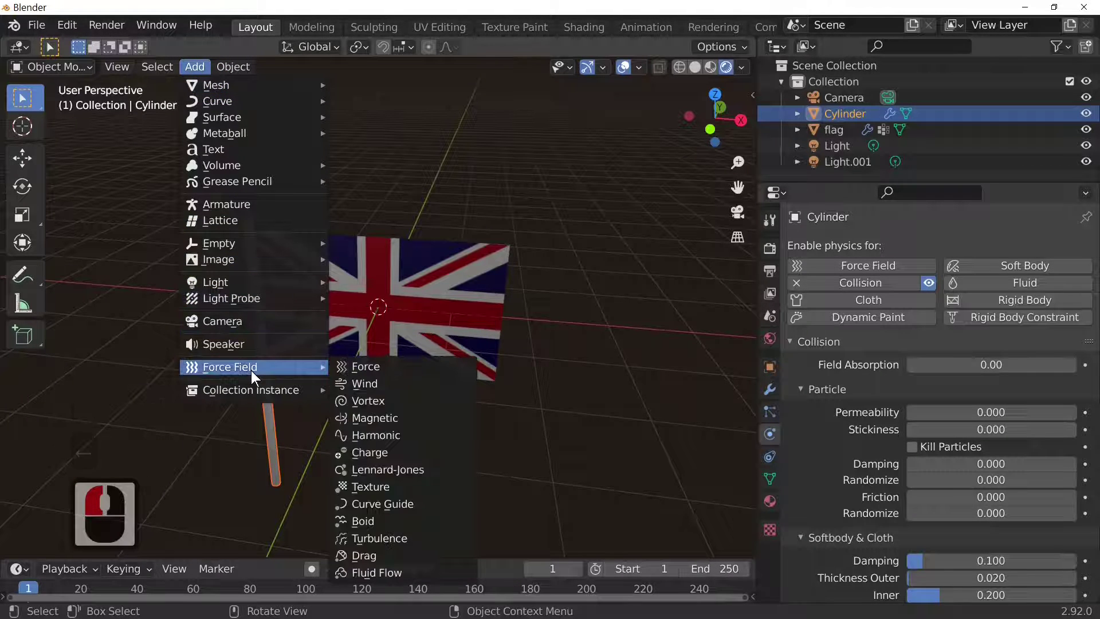
pyautogui.click(407, 382)
pyautogui.moveTo(544, 269); pyautogui.dragTo(566, 236, button='middle')
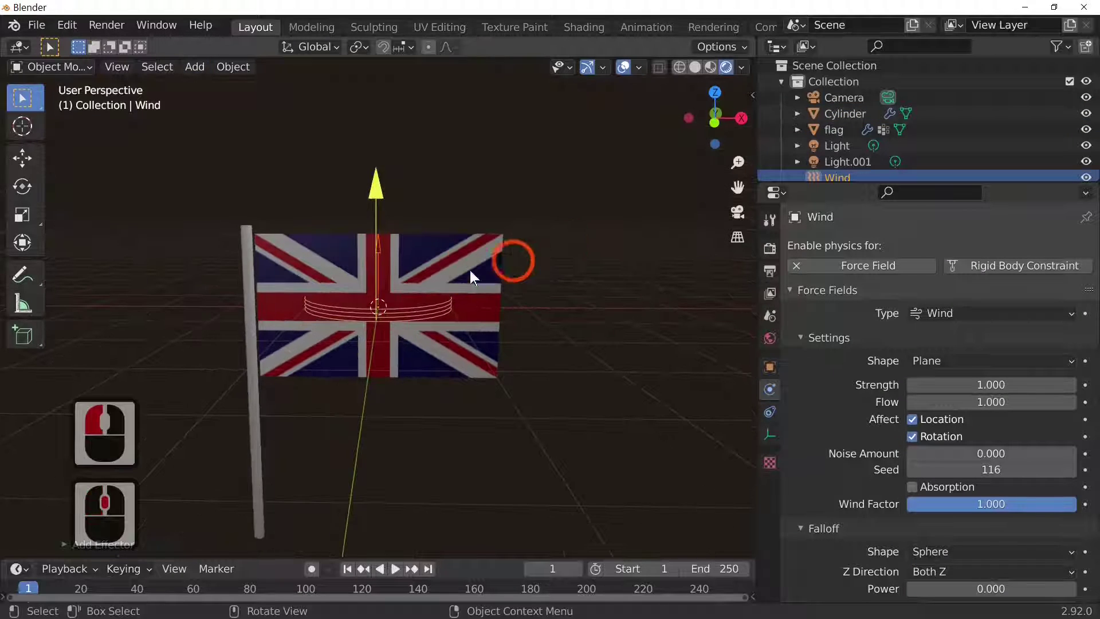
pyautogui.moveTo(424, 329); pyautogui.dragTo(415, 362, button='middle')
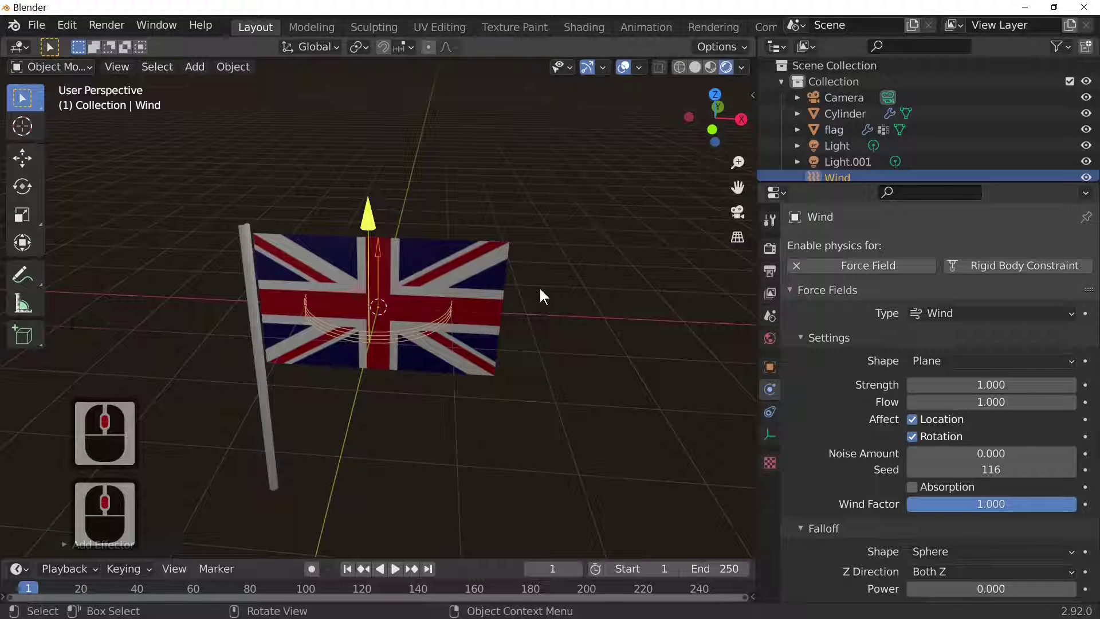
# Move the wind along negative X to beyond the flagpole and rotate it about the Y axis so it blows towards the flag.
pyautogui.press('g')
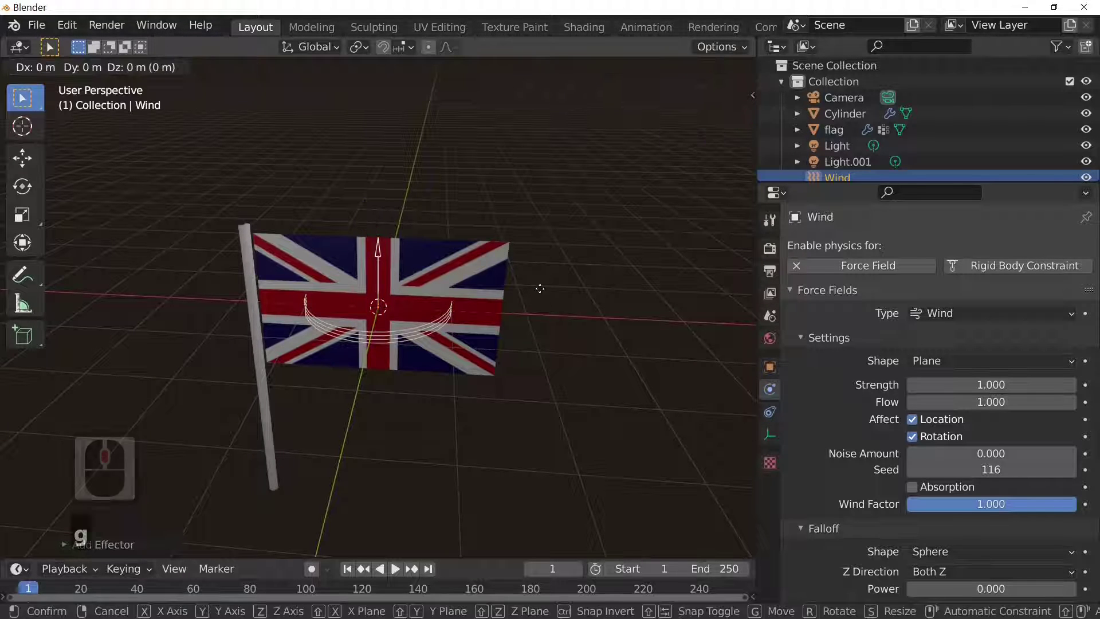
pyautogui.press('x')
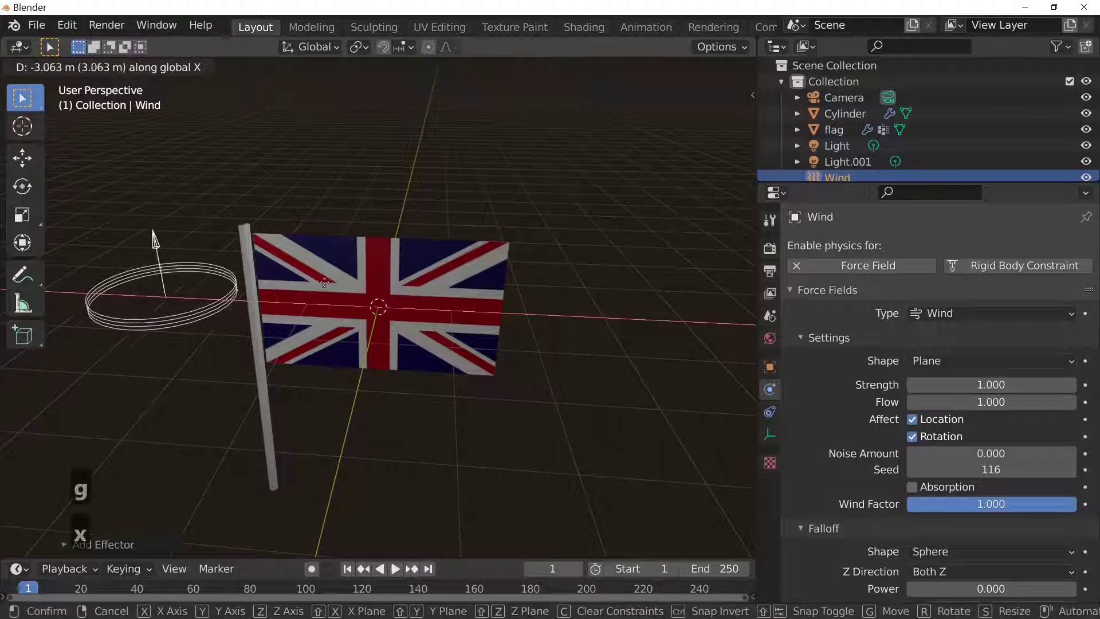
pyautogui.click(285, 283)
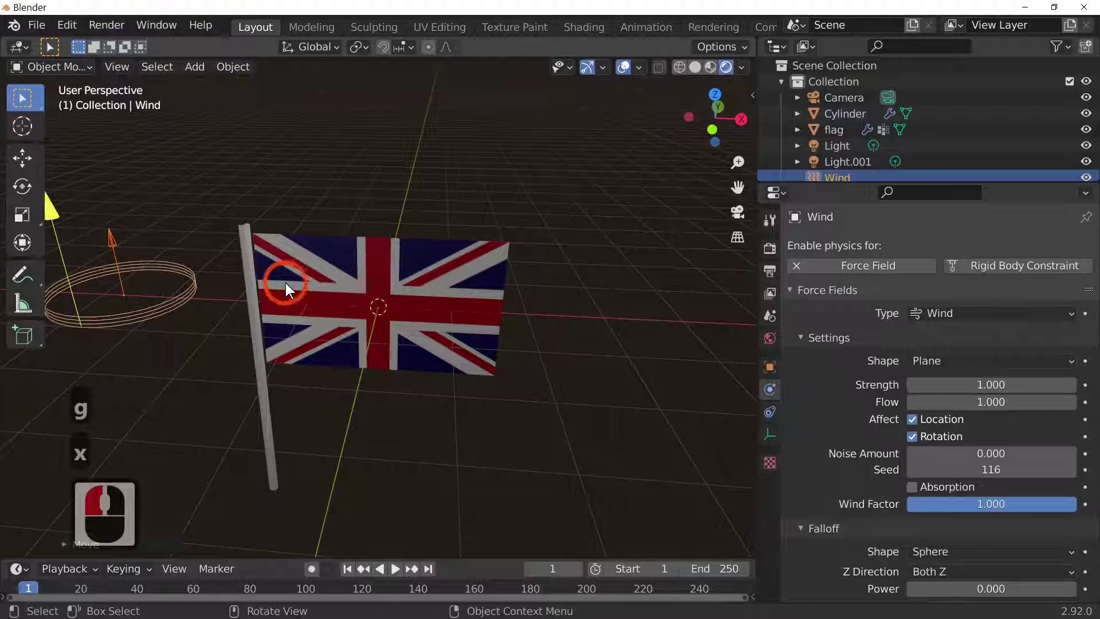
pyautogui.press('r')
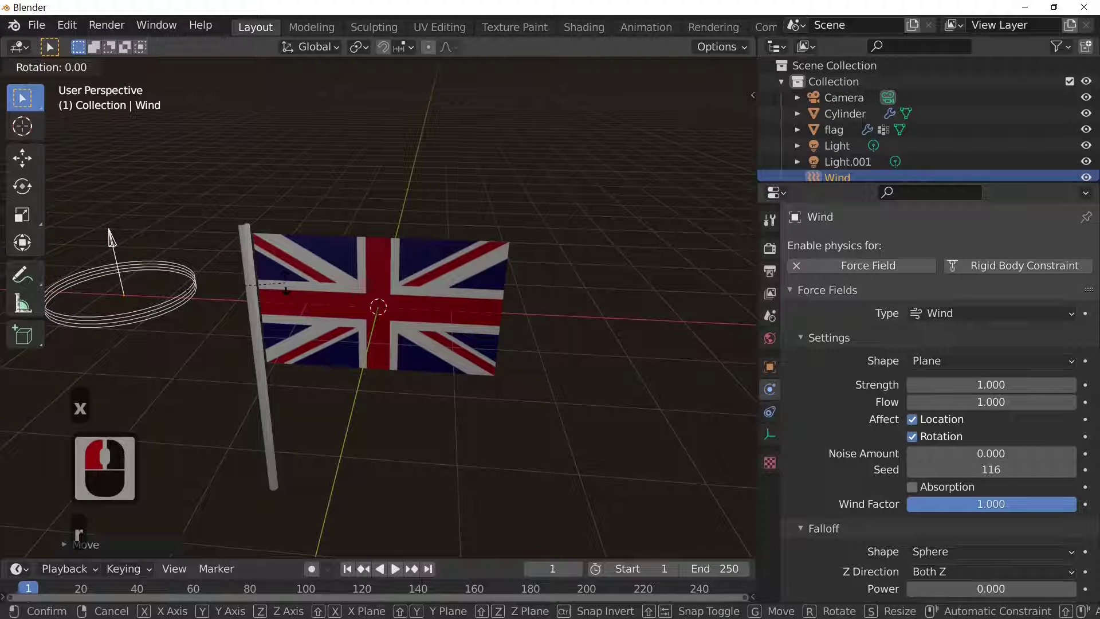
pyautogui.press('y')
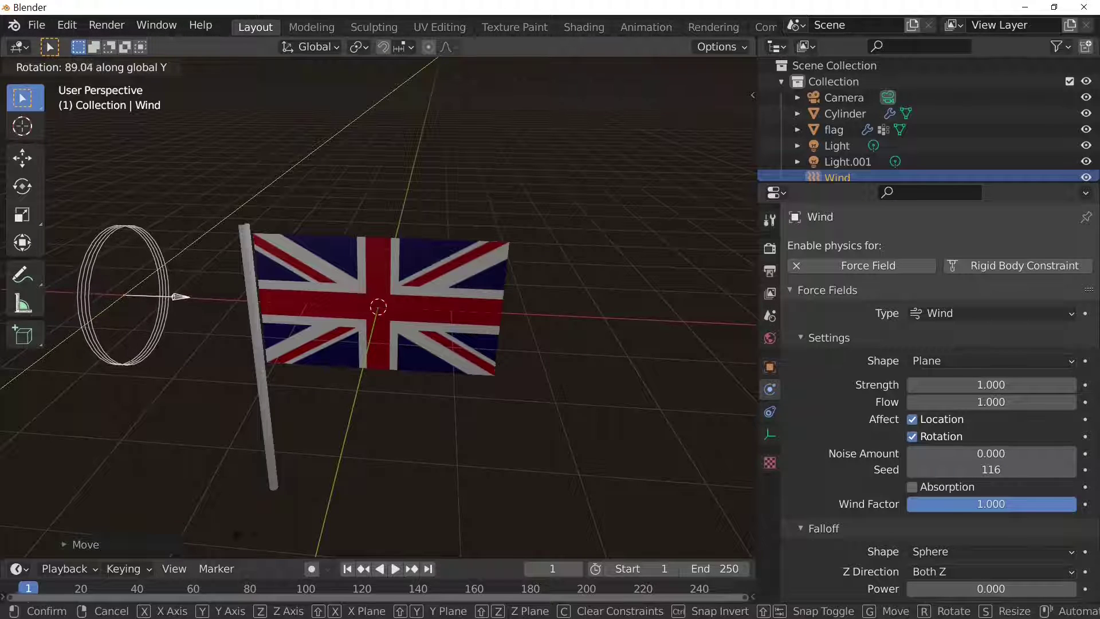
pyautogui.click(430, 270)
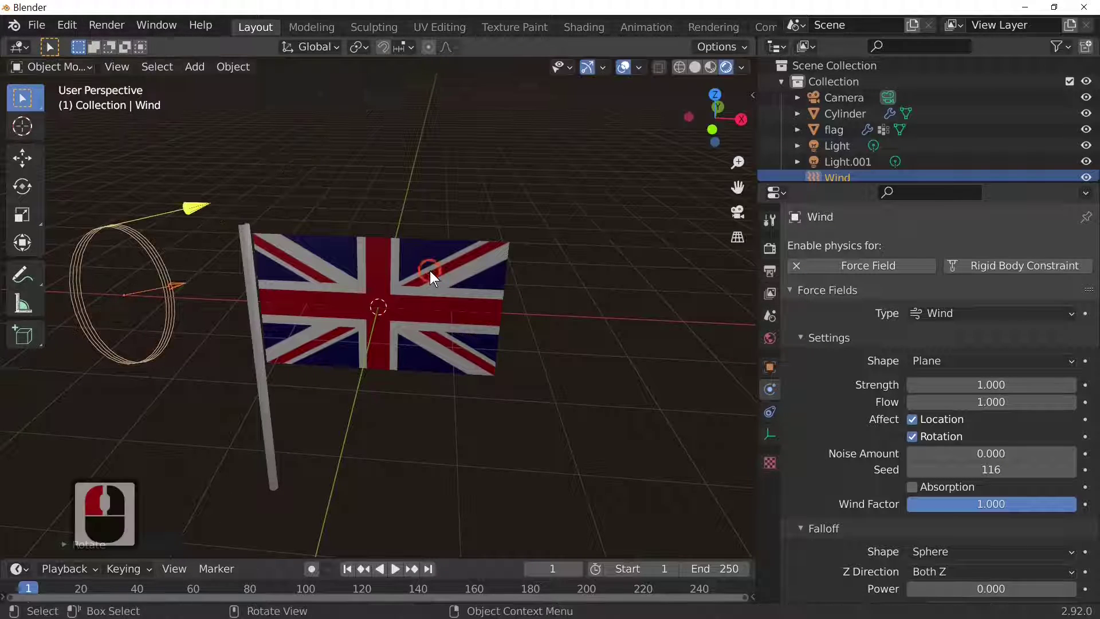
# Set the wind force field's strength to 6000.
pyautogui.moveTo(504, 234); pyautogui.dragTo(510, 156, button='middle')
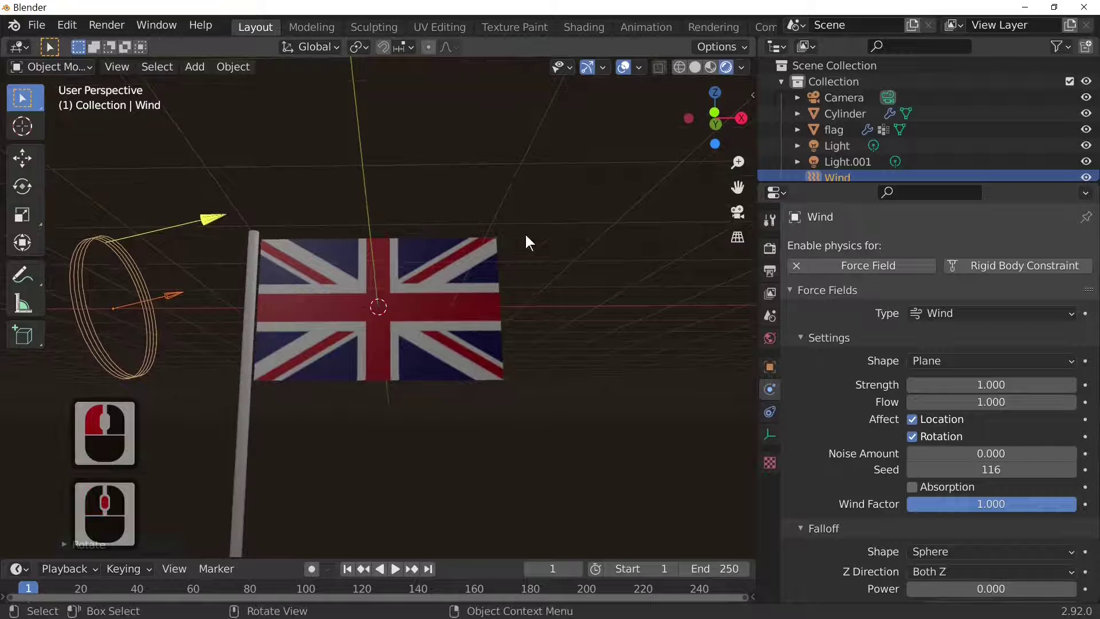
pyautogui.click(141, 365)
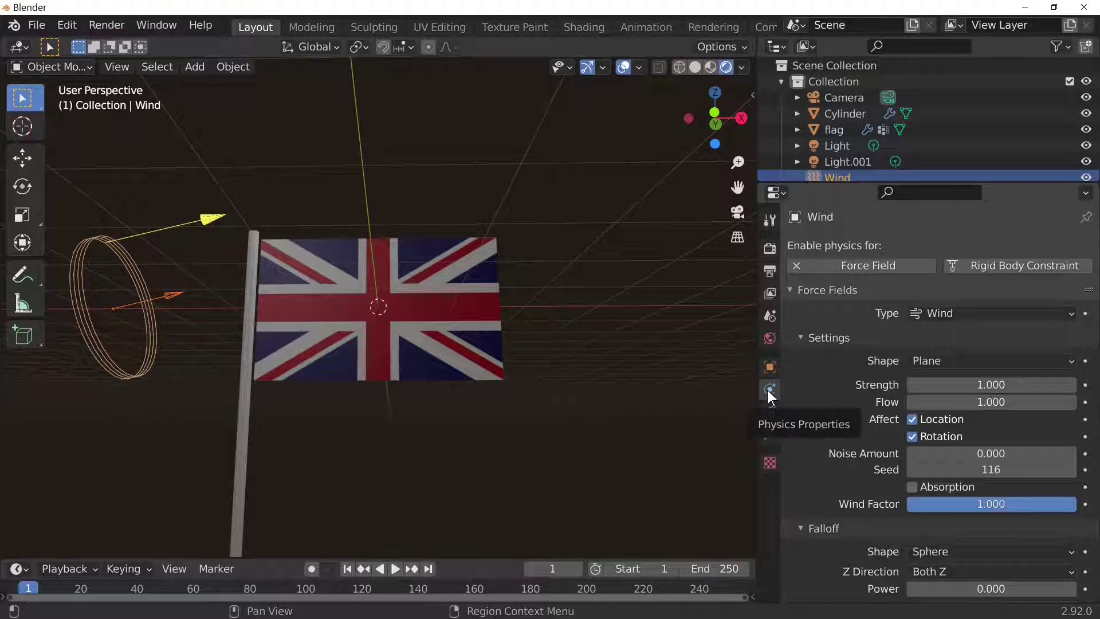
pyautogui.click(983, 382)
pyautogui.write('60')
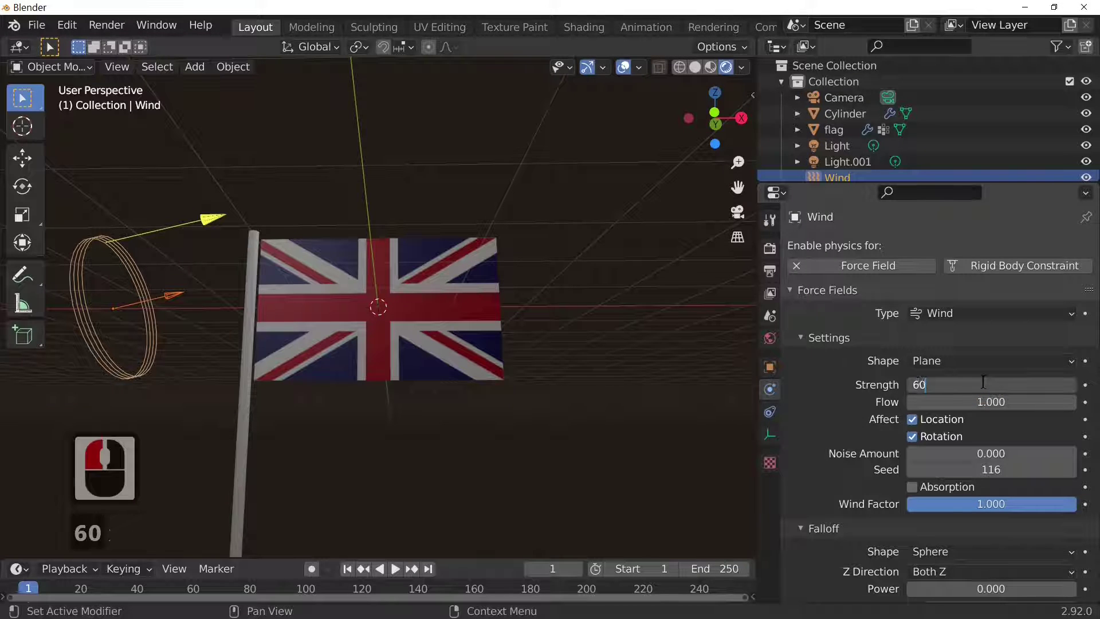
pyautogui.write('00')
pyautogui.press('Return')
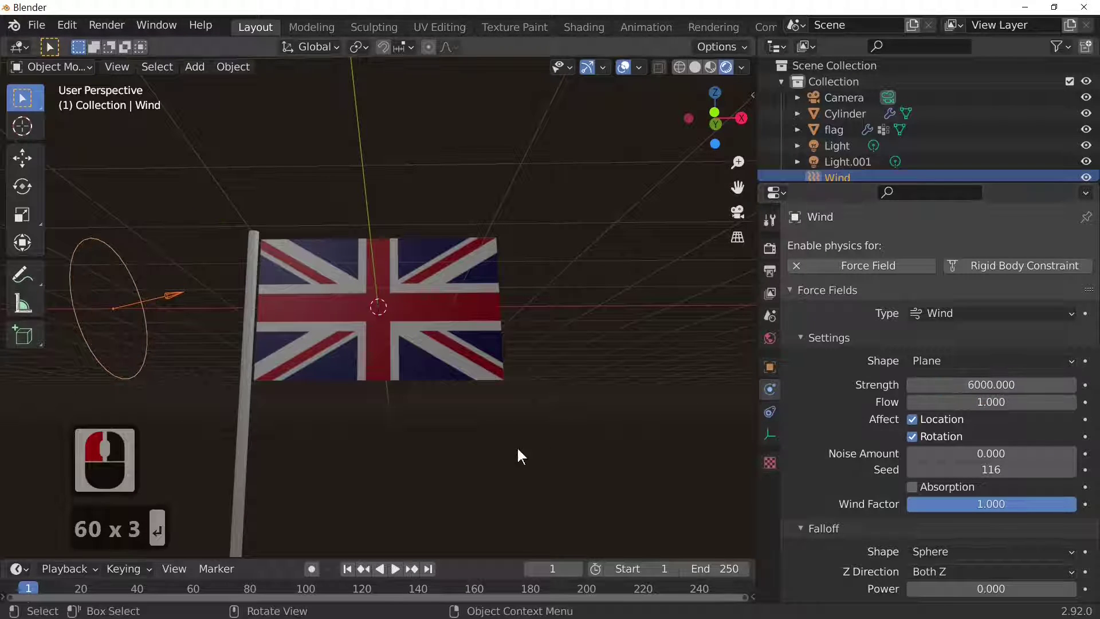
# Play the simulation and examine from several angles how the flag moves in the wind.
pyautogui.scroll(-3, 488, 425)
pyautogui.scroll(2, 491, 425)
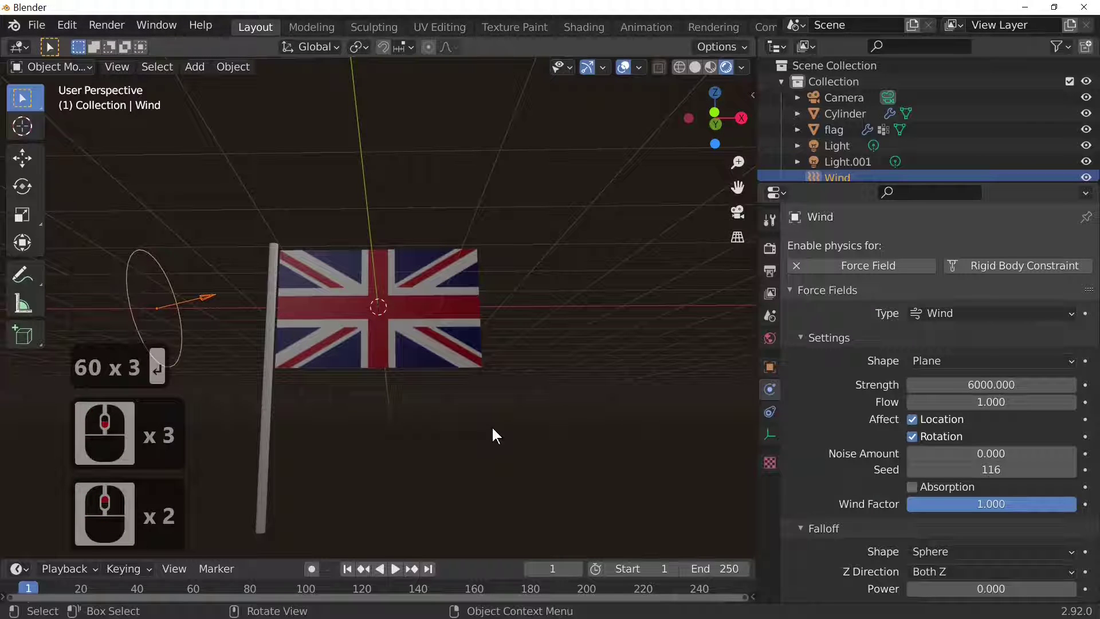
pyautogui.press('space')
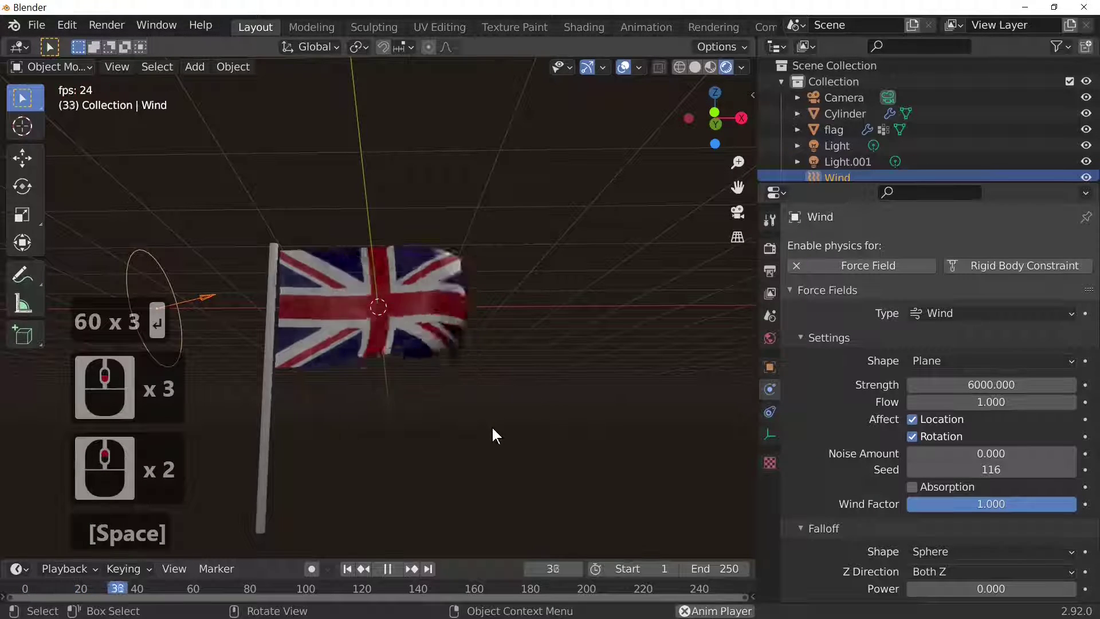
pyautogui.moveTo(491, 425); pyautogui.dragTo(445, 482, button='middle')
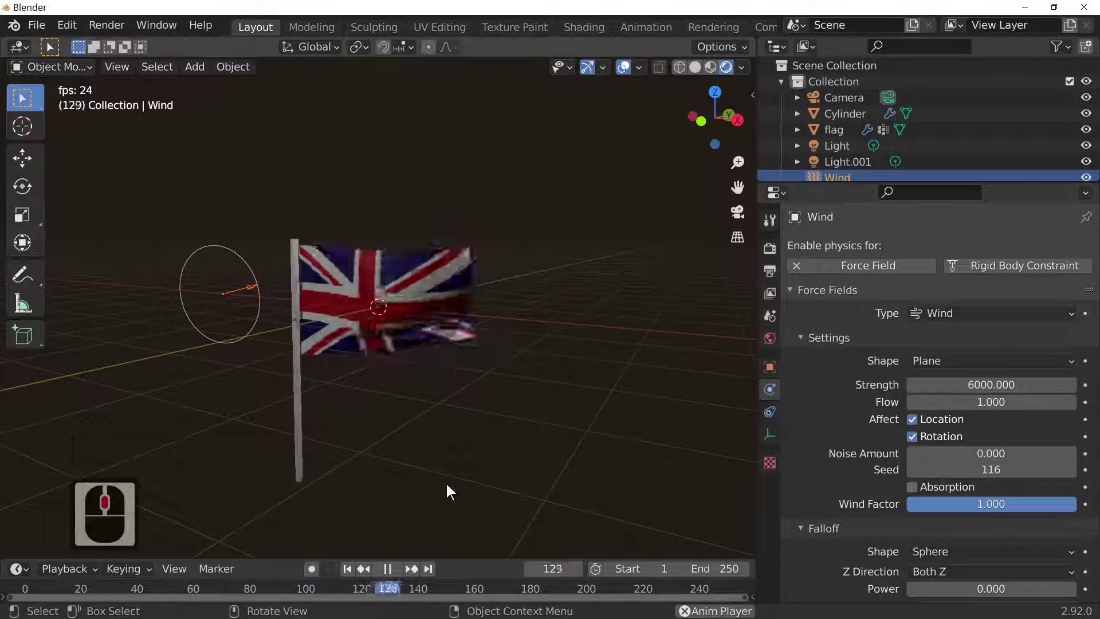
pyautogui.moveTo(445, 482); pyautogui.dragTo(446, 482, button='middle')
pyautogui.scroll(3, 446, 482)
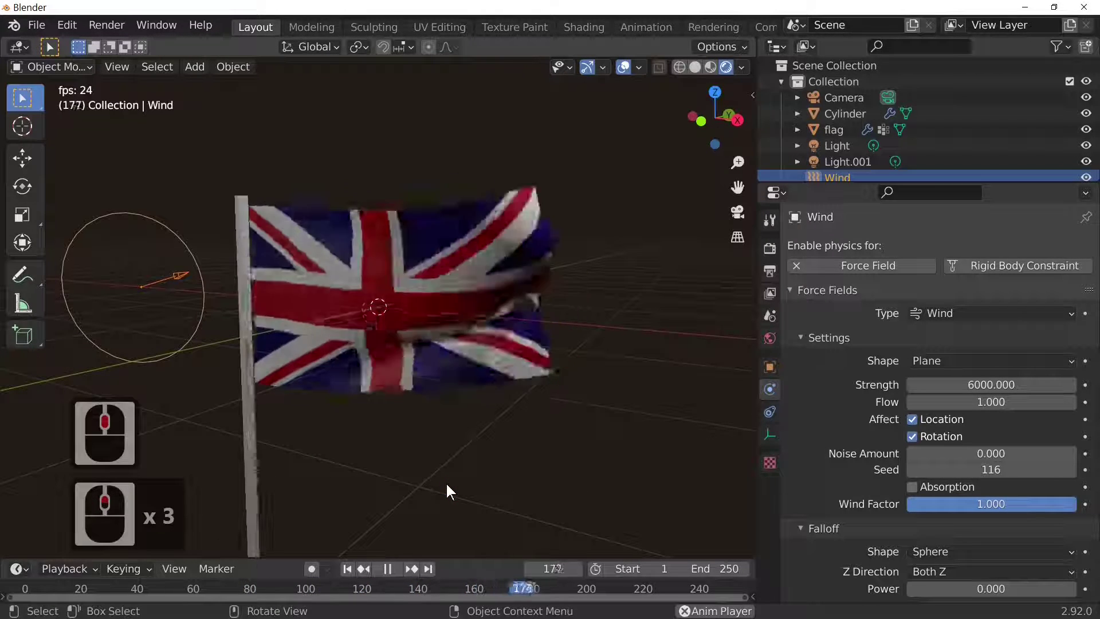
pyautogui.moveTo(540, 485); pyautogui.dragTo(497, 493, button='middle')
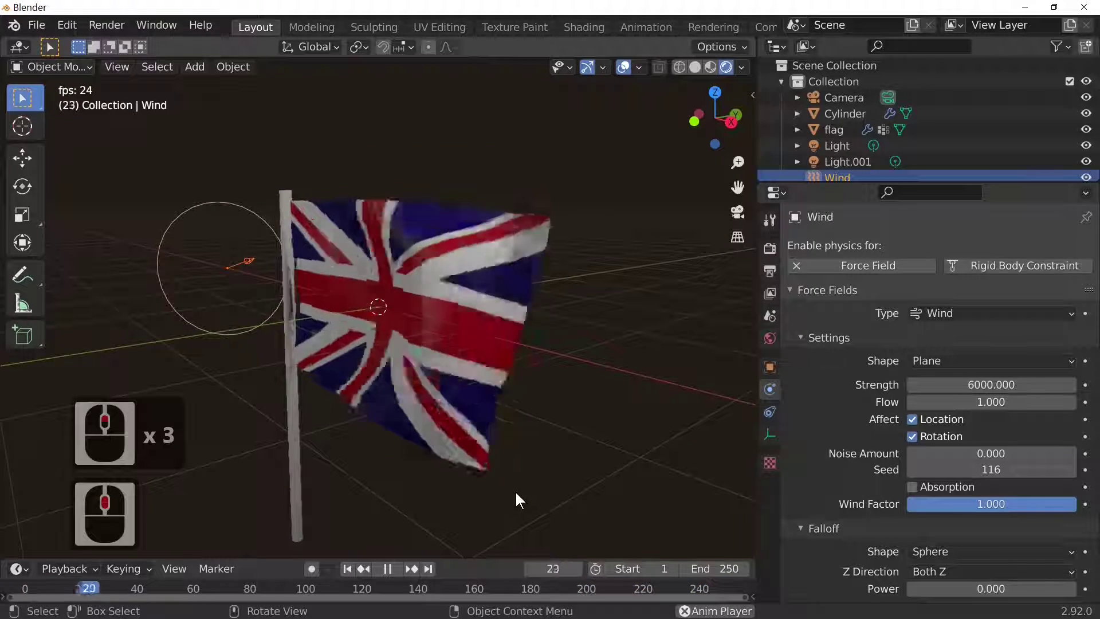
pyautogui.scroll(-4, 519, 488)
pyautogui.moveTo(564, 468); pyautogui.dragTo(583, 449, button='middle')
pyautogui.scroll(2, 584, 449)
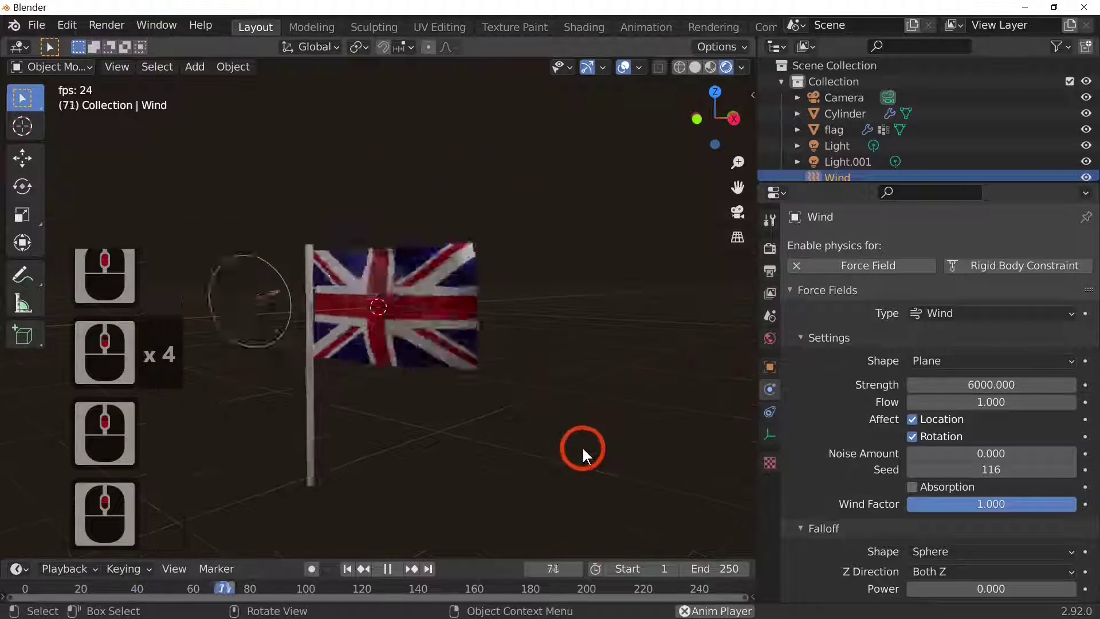
# Set the wind's strength to 5000 with the simulation playing and check the flag's movement.
pyautogui.click(978, 384)
pyautogui.write('5000')
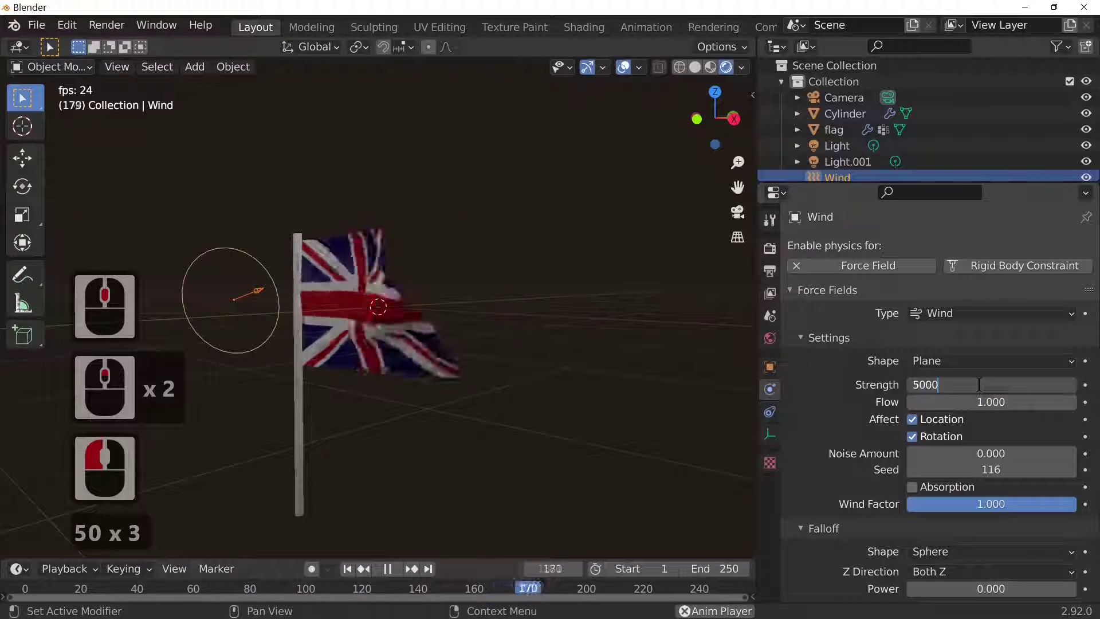
pyautogui.press('Return')
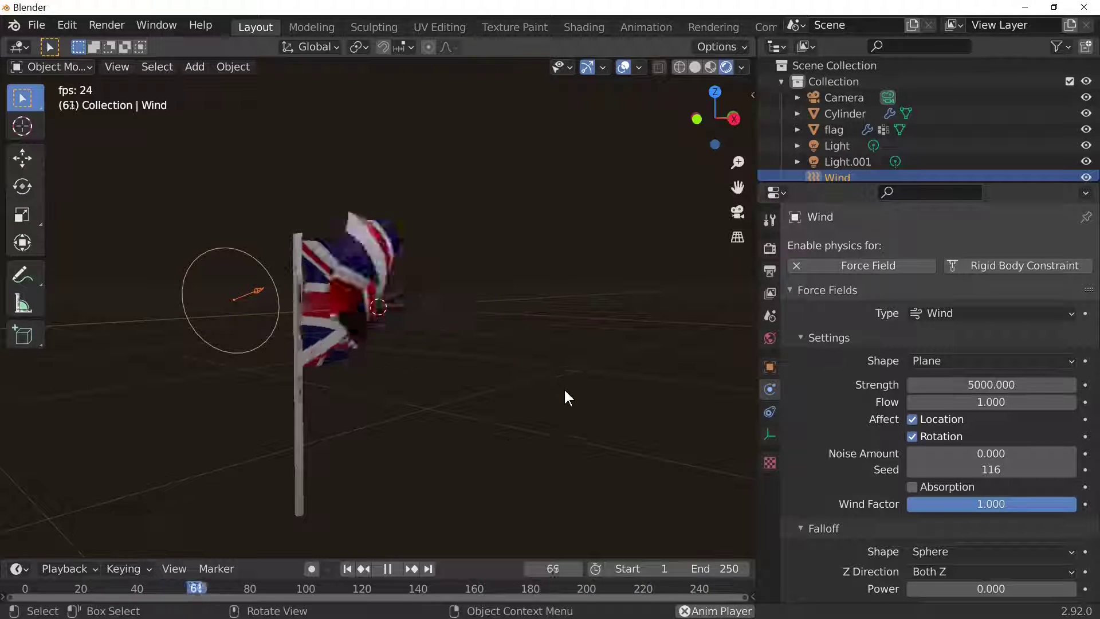
pyautogui.moveTo(564, 387); pyautogui.dragTo(590, 428, button='middle')
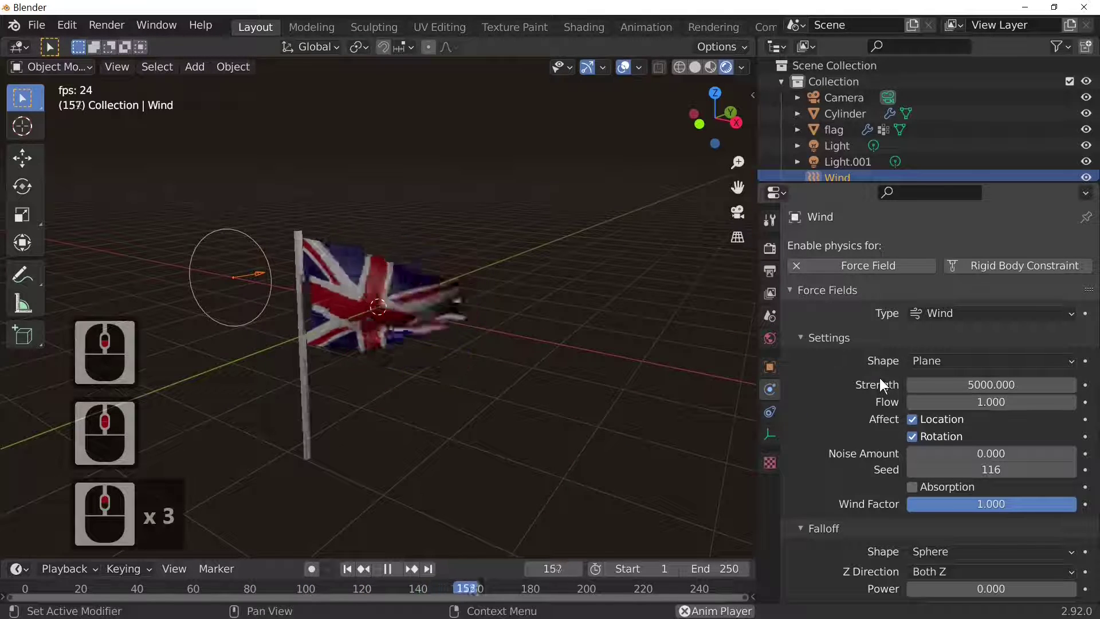
# Select the flag and look through its cloth physics settings.
pyautogui.click(435, 322)
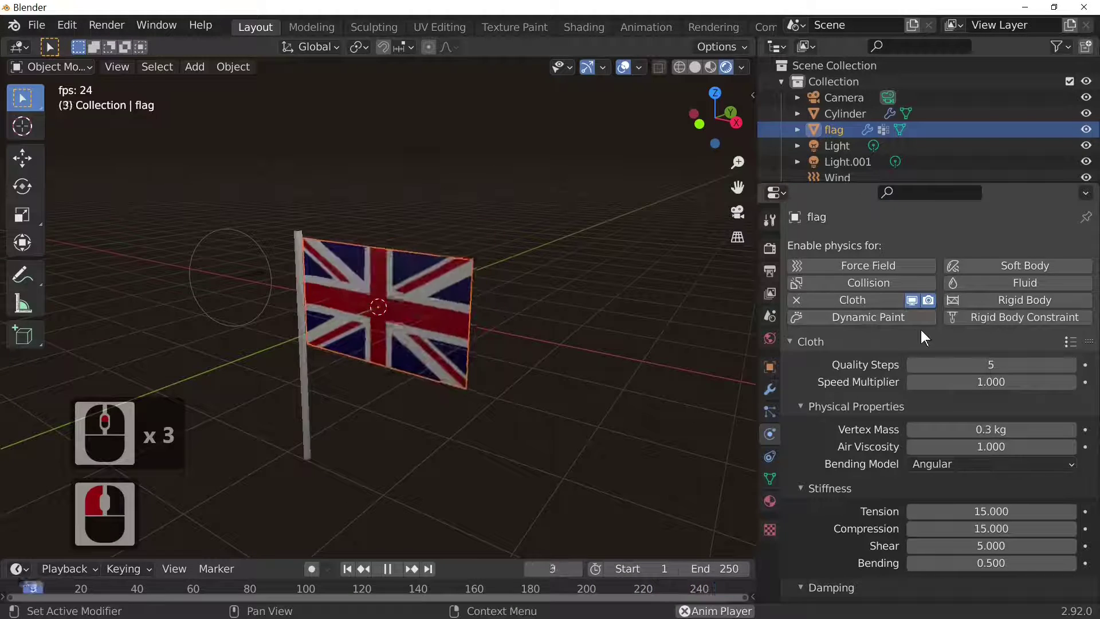
pyautogui.scroll(-8, 910, 332)
pyautogui.scroll(6, 908, 335)
pyautogui.scroll(8, 909, 339)
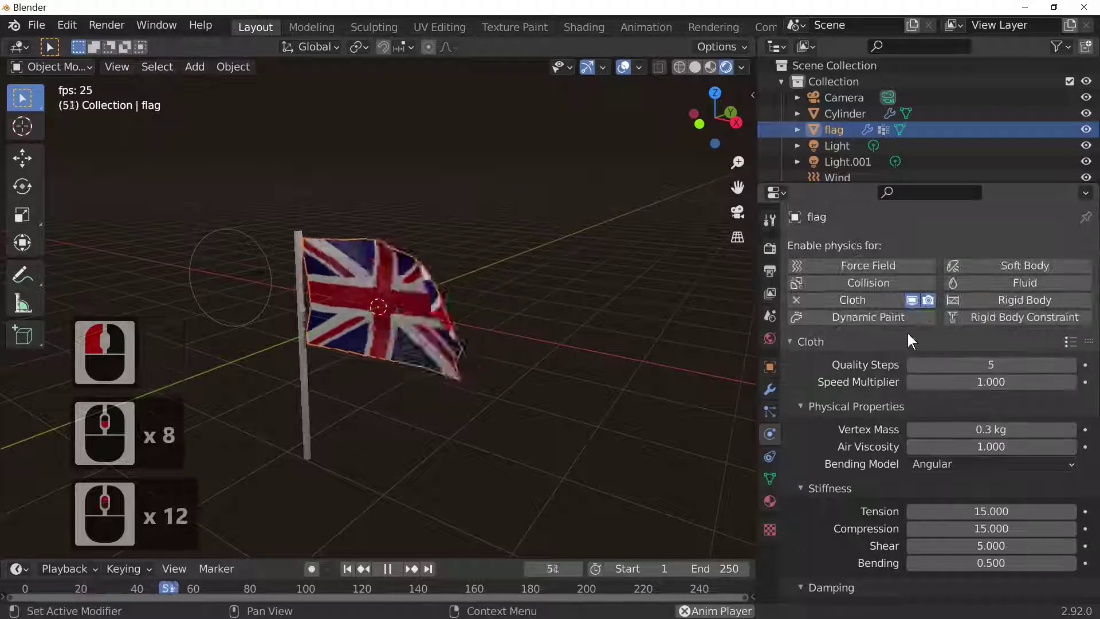
# Review the flag's cloth stiffness, damping, pressure and collision values while the simulation plays.
pyautogui.scroll(-17, 909, 339)
pyautogui.scroll(-10, 908, 334)
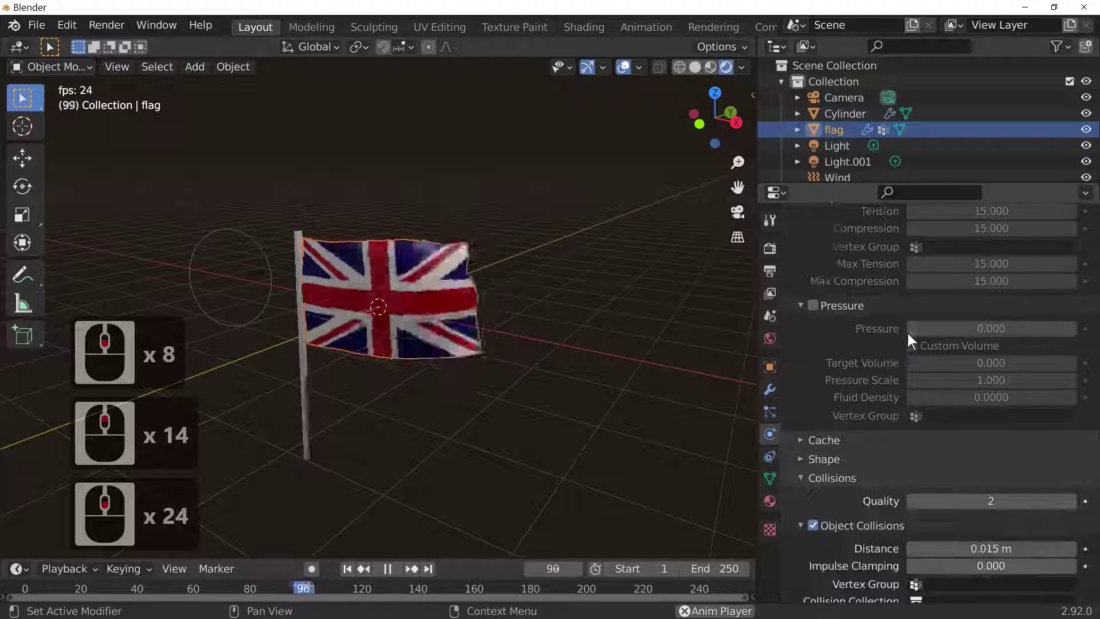
pyautogui.scroll(20, 908, 332)
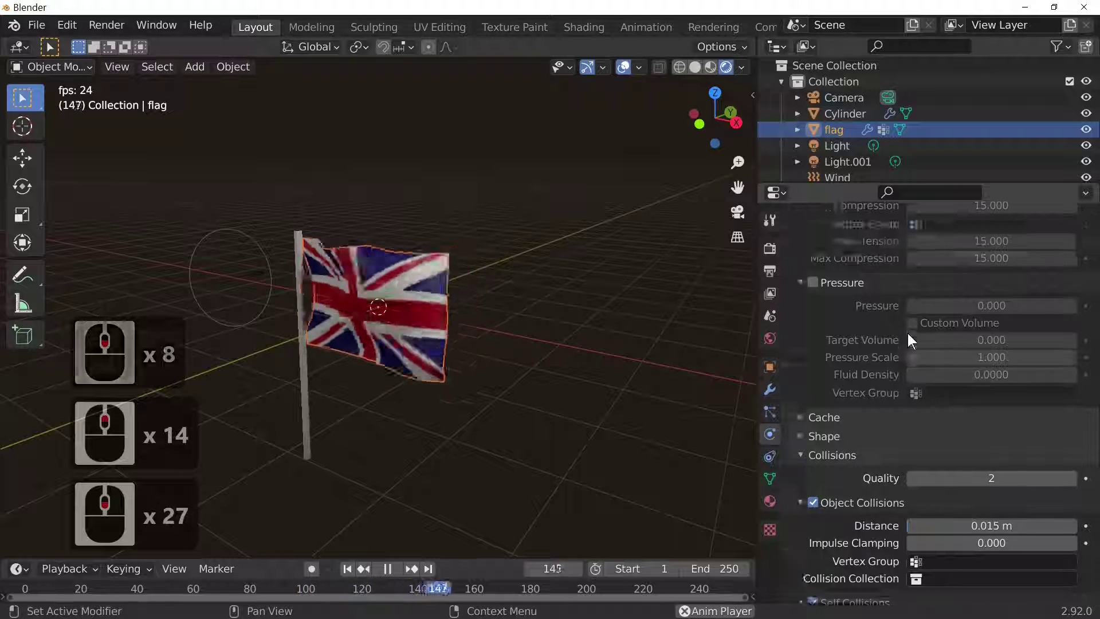
pyautogui.scroll(5, 907, 332)
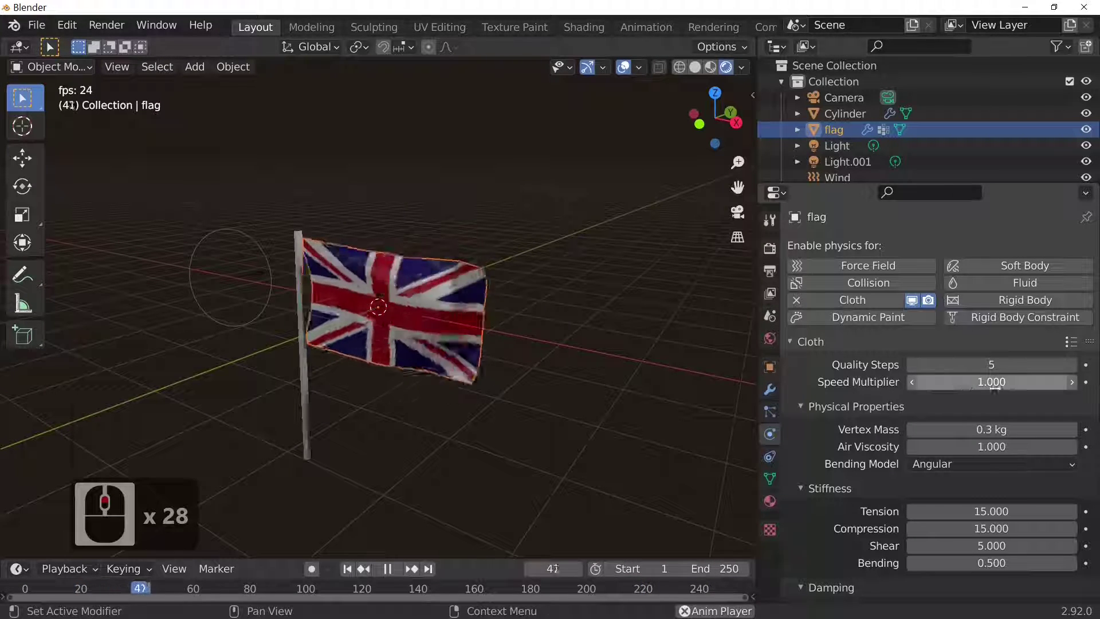
pyautogui.scroll(-3, 994, 395)
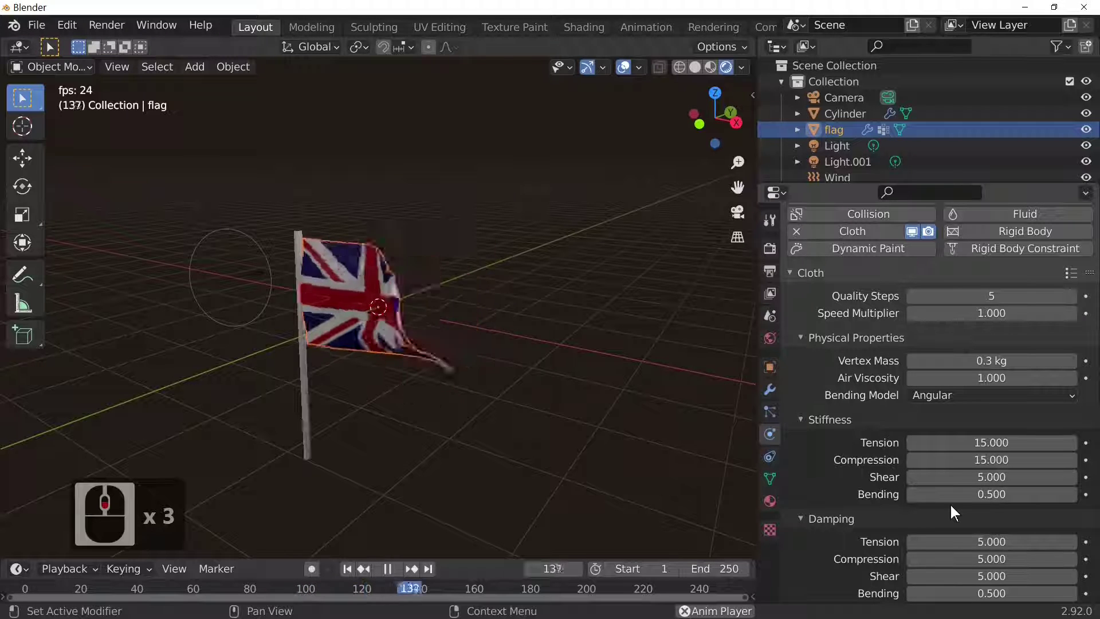
pyautogui.scroll(-1, 939, 515)
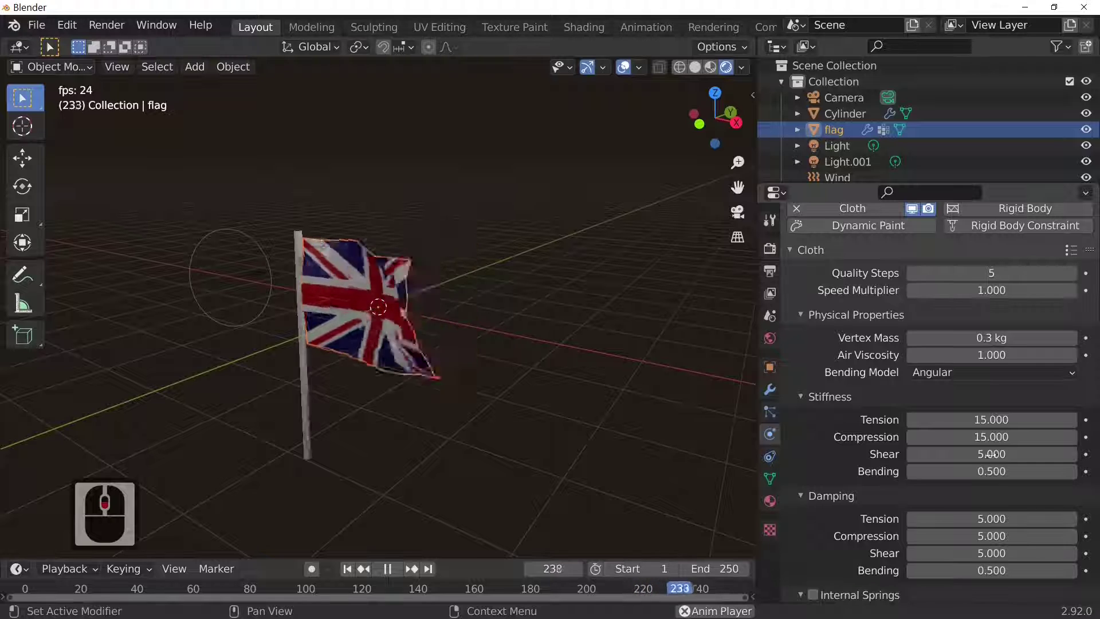
pyautogui.scroll(3, 1003, 406)
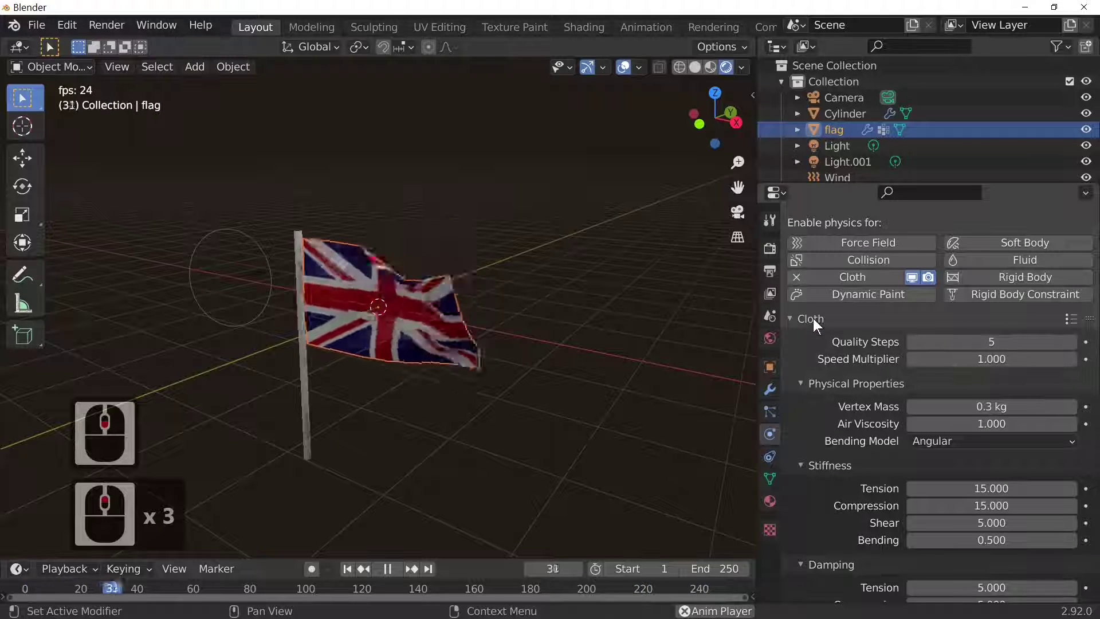
# Try the Leather and then the Rubber cloth preset on the flag with the simulation playing.
pyautogui.click(1071, 319)
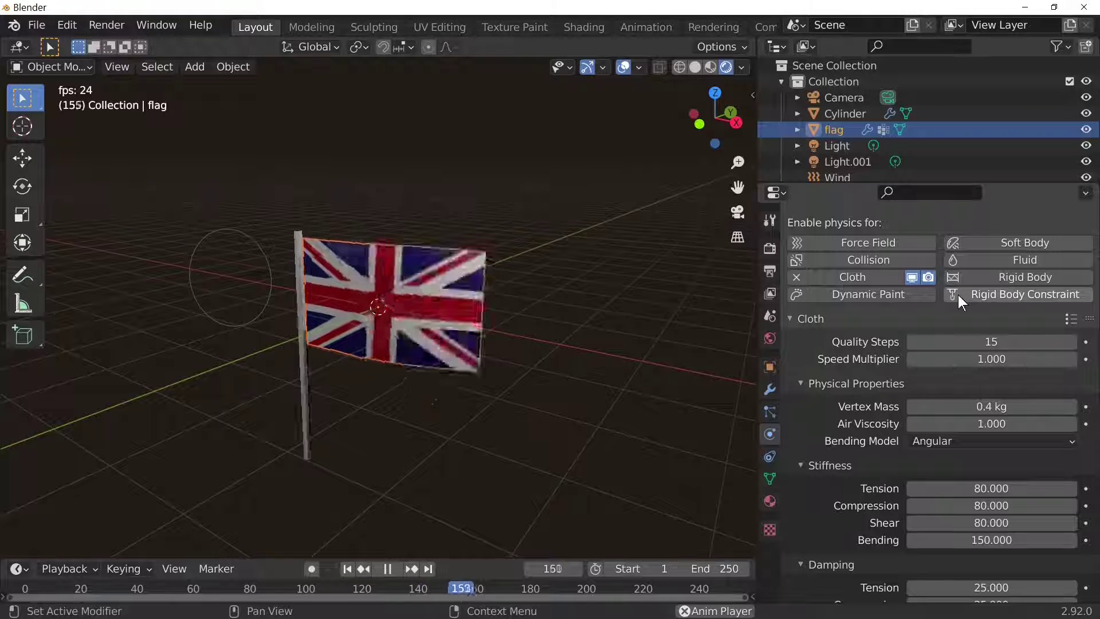
pyautogui.click(1070, 319)
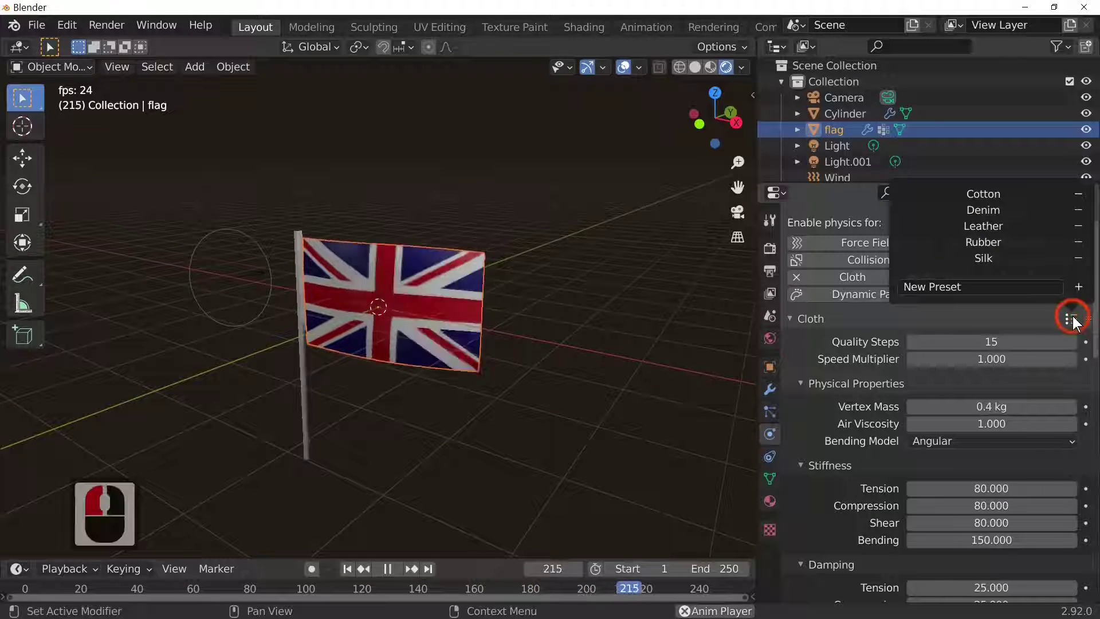
pyautogui.click(1010, 243)
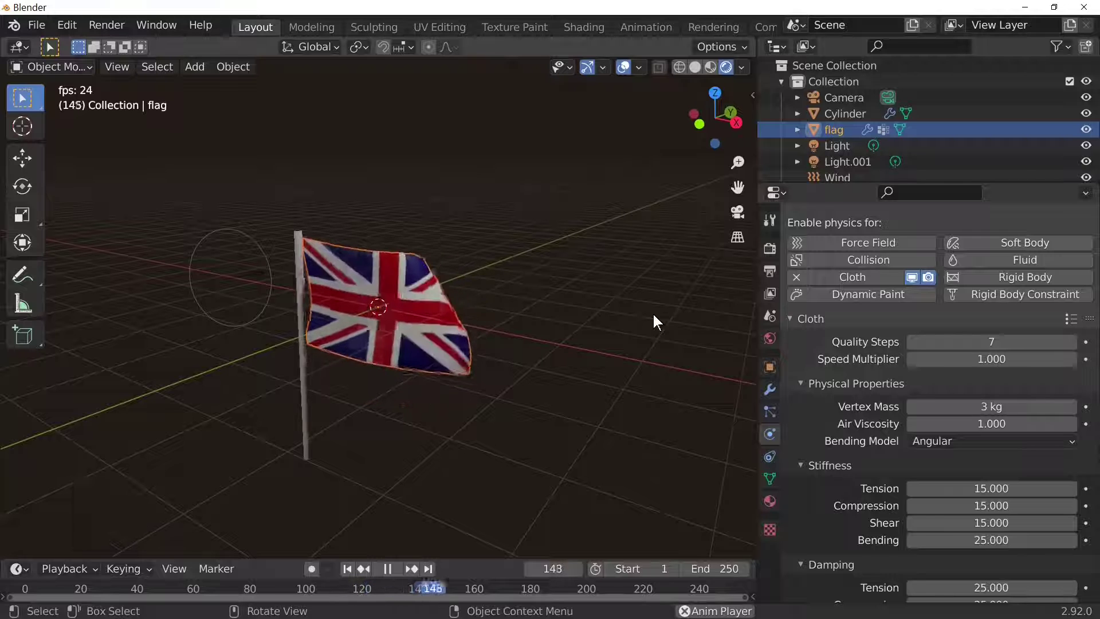
# Apply the Silk cloth preset to the flag and check how it moves in the wind.
pyautogui.click(1069, 319)
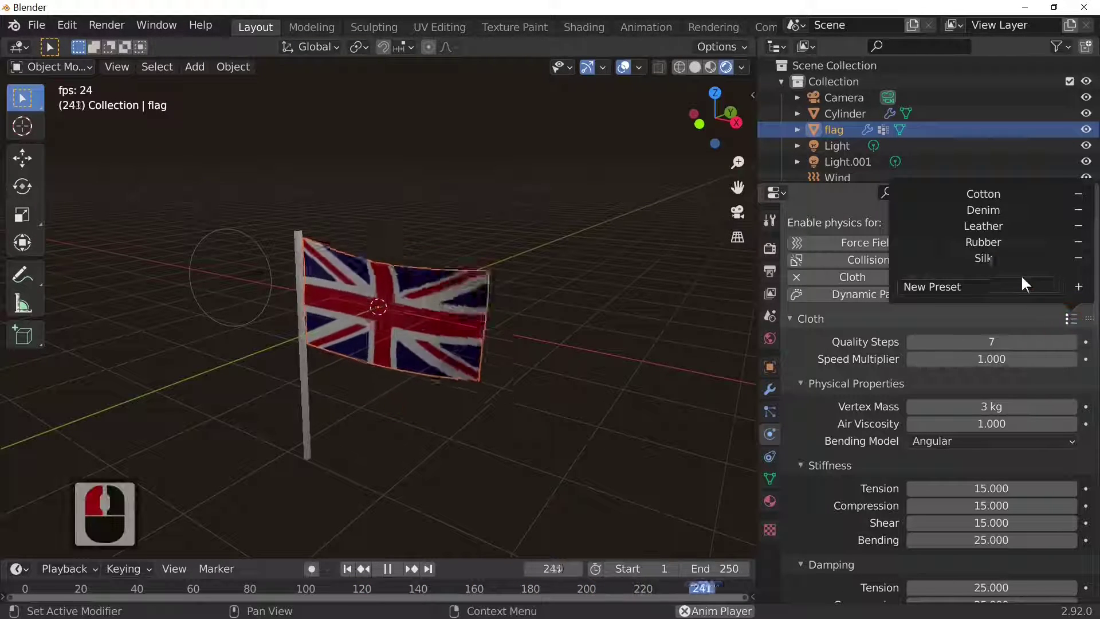
pyautogui.click(984, 256)
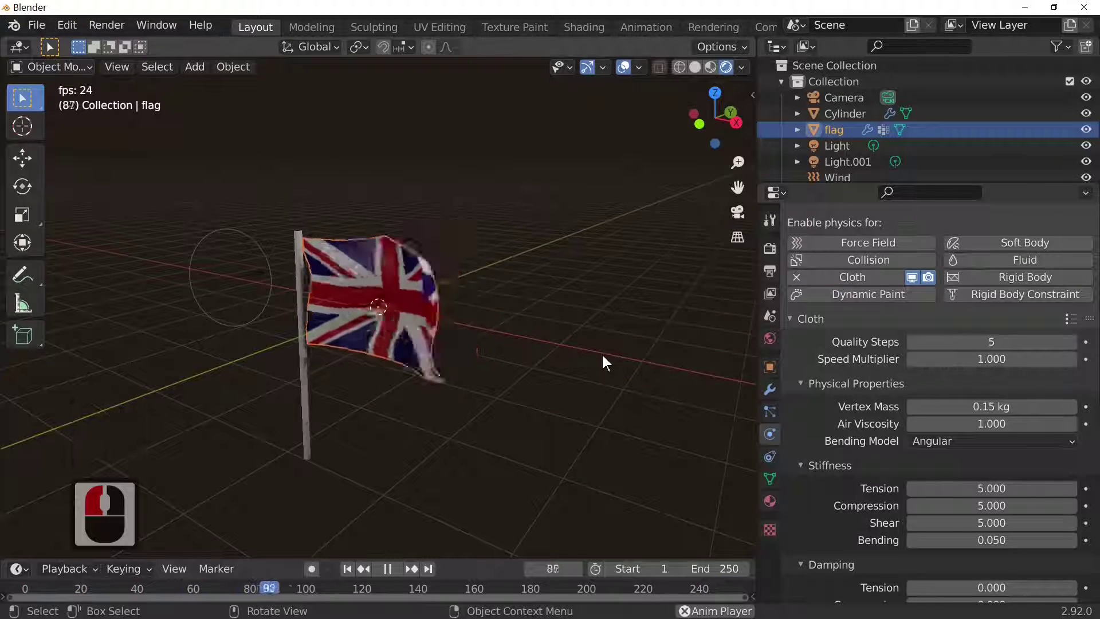
pyautogui.moveTo(602, 352)
pyautogui.mouseDown(button='middle')
pyautogui.moveTo(568, 331)
pyautogui.moveTo(591, 346)
pyautogui.mouseUp(button='middle')
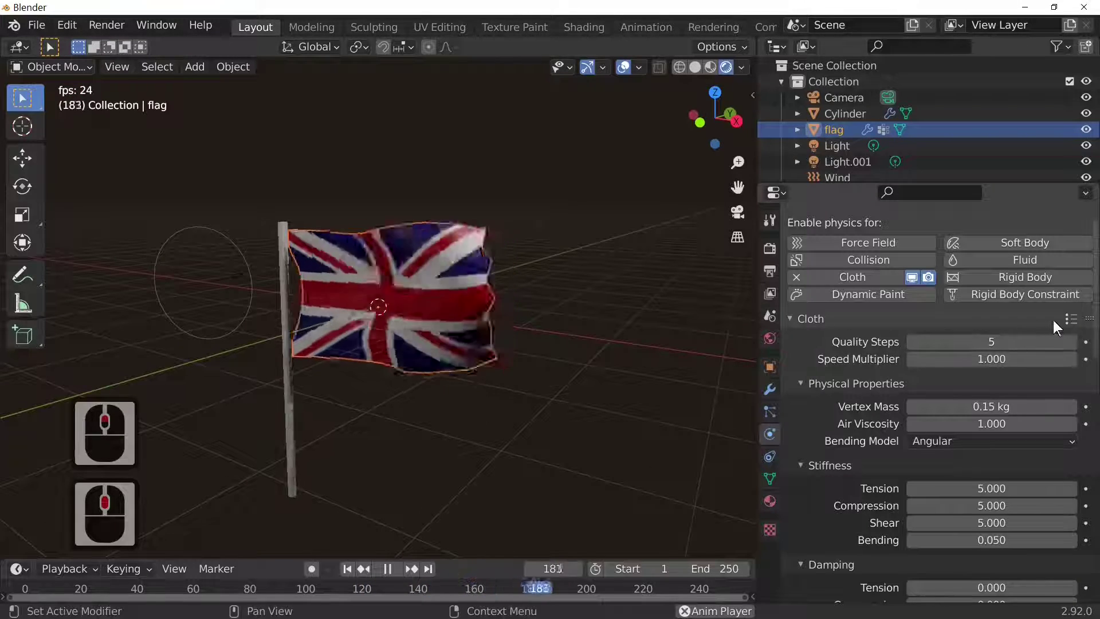
pyautogui.click(1071, 318)
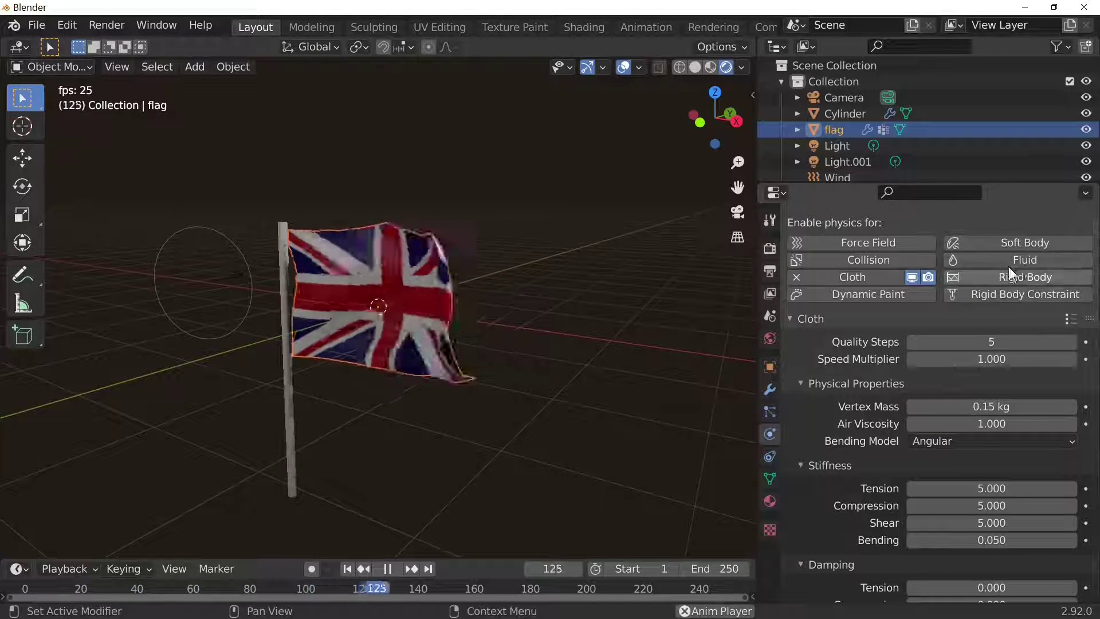
# Save the current cloth settings as a new preset named "my material" and apply it to the flag.
pyautogui.scroll(4, 1051, 252)
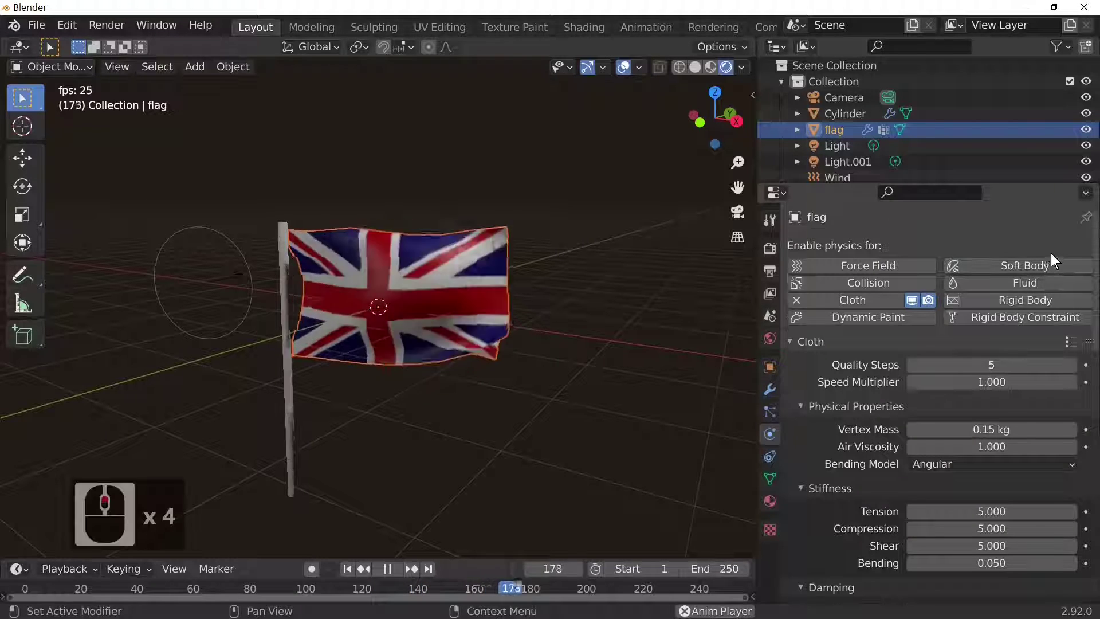
pyautogui.click(1070, 342)
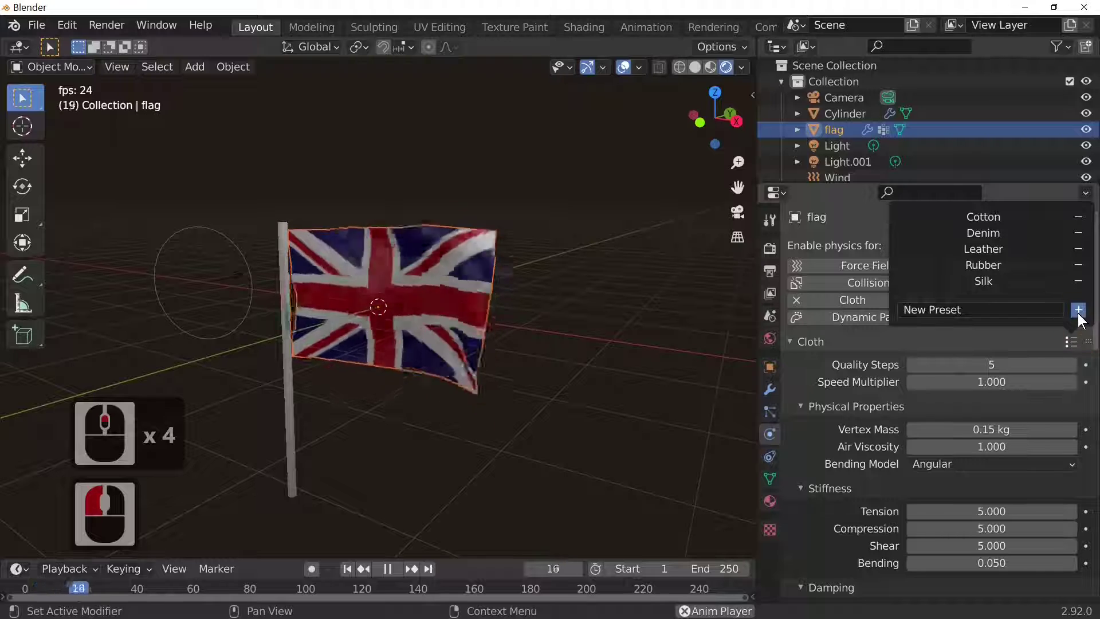
pyautogui.click(1007, 308)
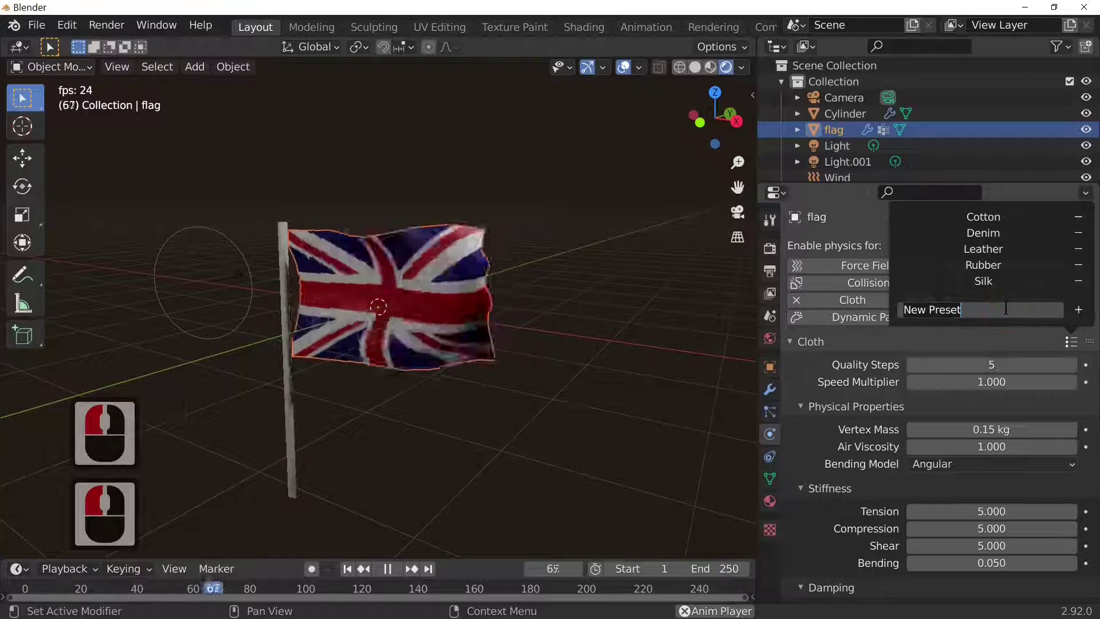
pyautogui.write('my ')
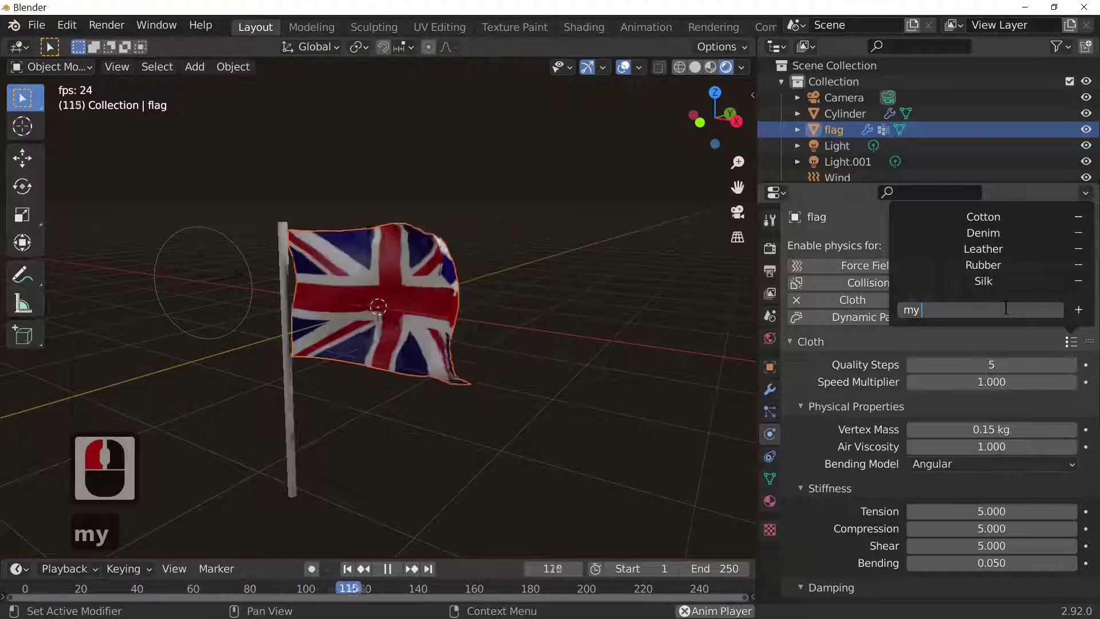
pyautogui.write('material')
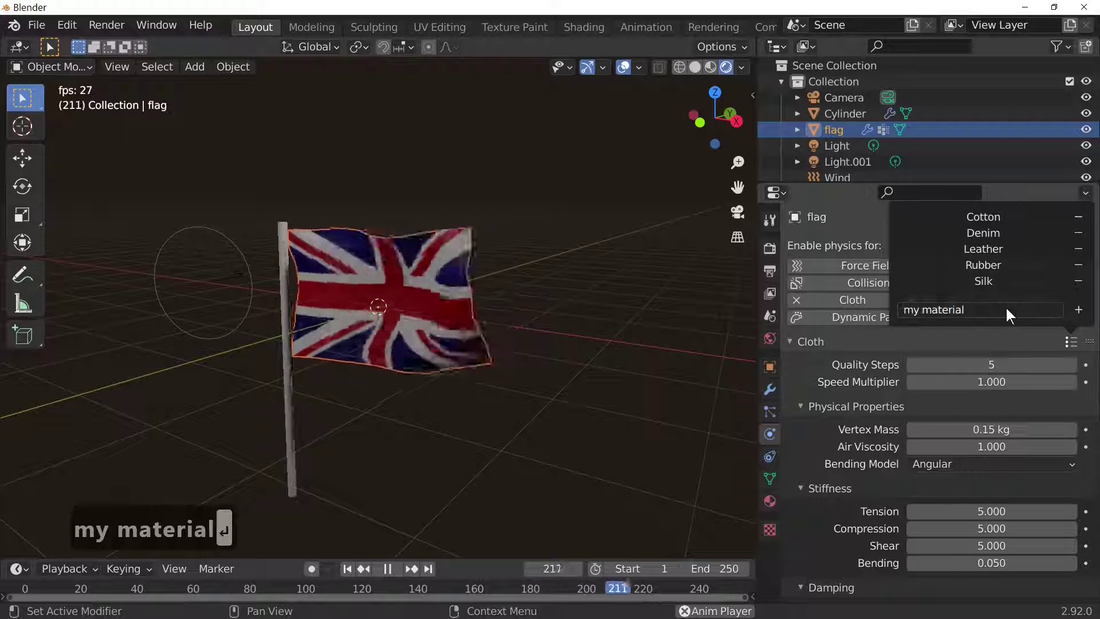
pyautogui.click(1078, 309)
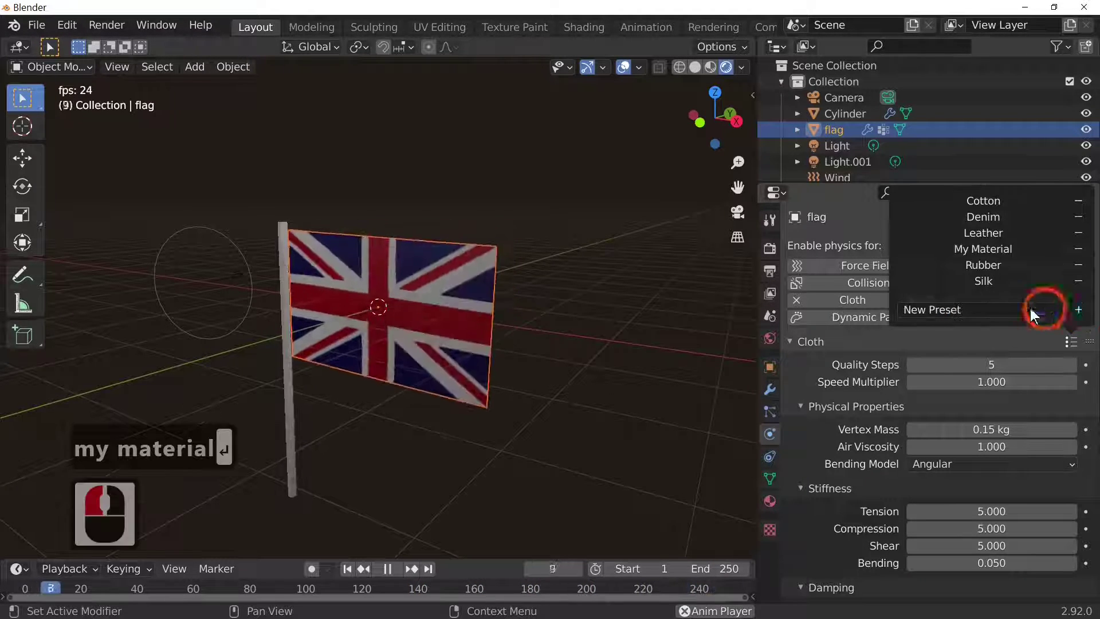
pyautogui.click(1001, 249)
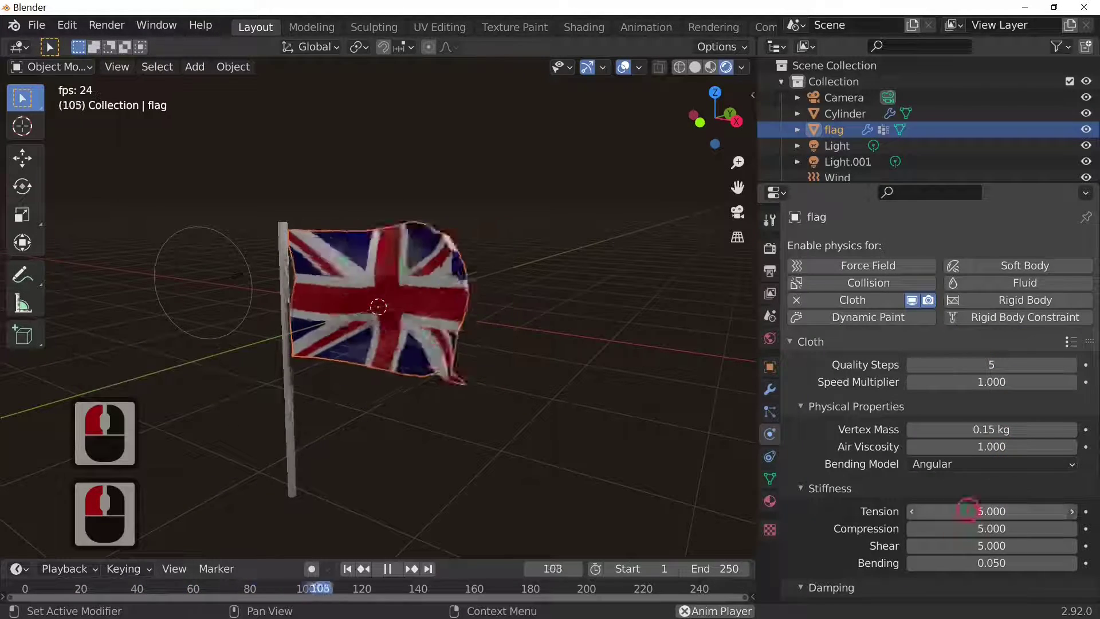
# Try a stiffness tension of 10.1 on the flag's cloth, and set it back to 5.
pyautogui.moveTo(967, 510); pyautogui.dragTo(924, 515)
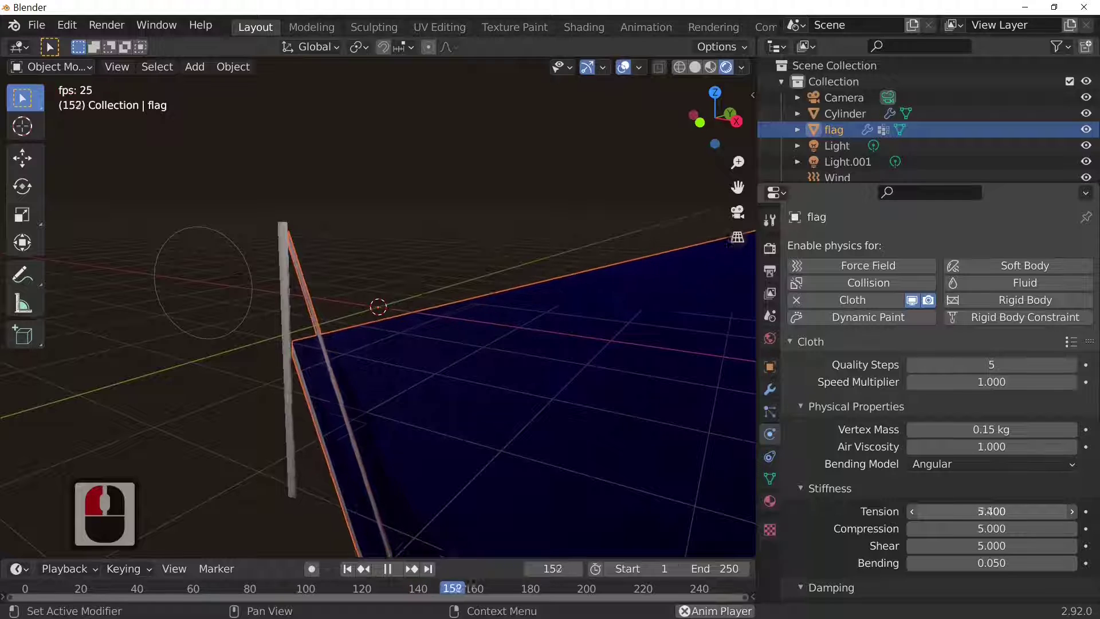
pyautogui.scroll(-4, 569, 362)
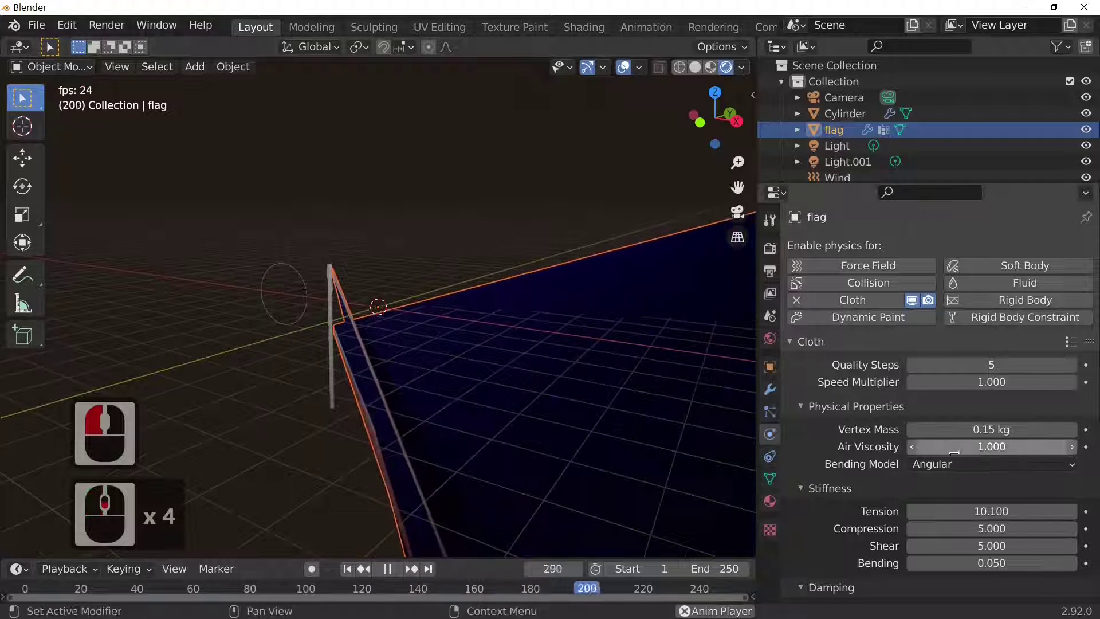
pyautogui.click(991, 510)
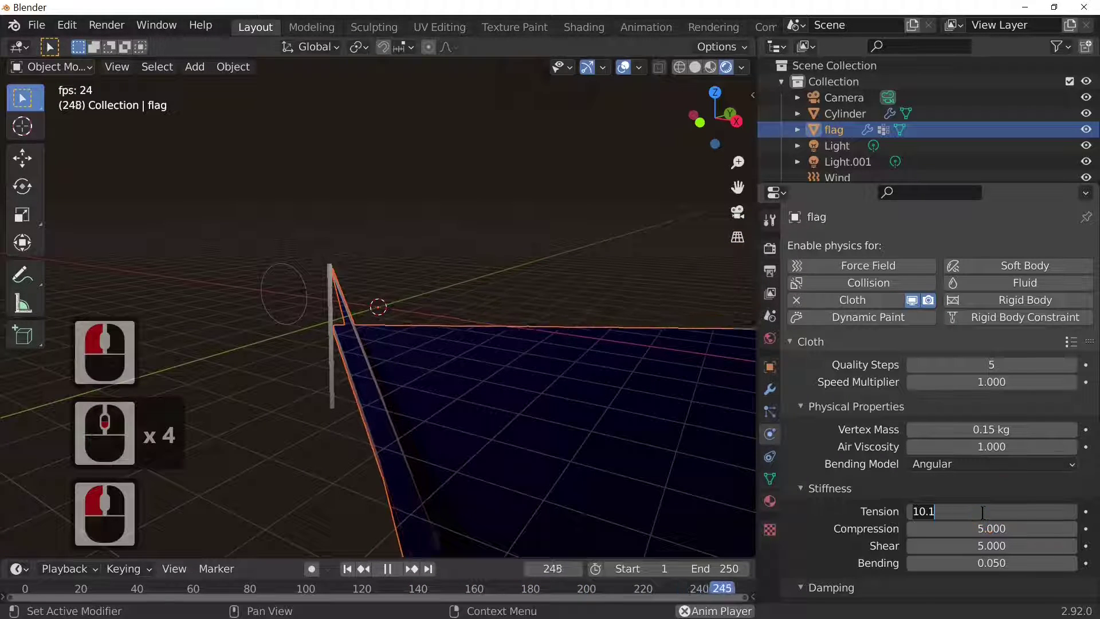
pyautogui.write('5')
pyautogui.press('Return')
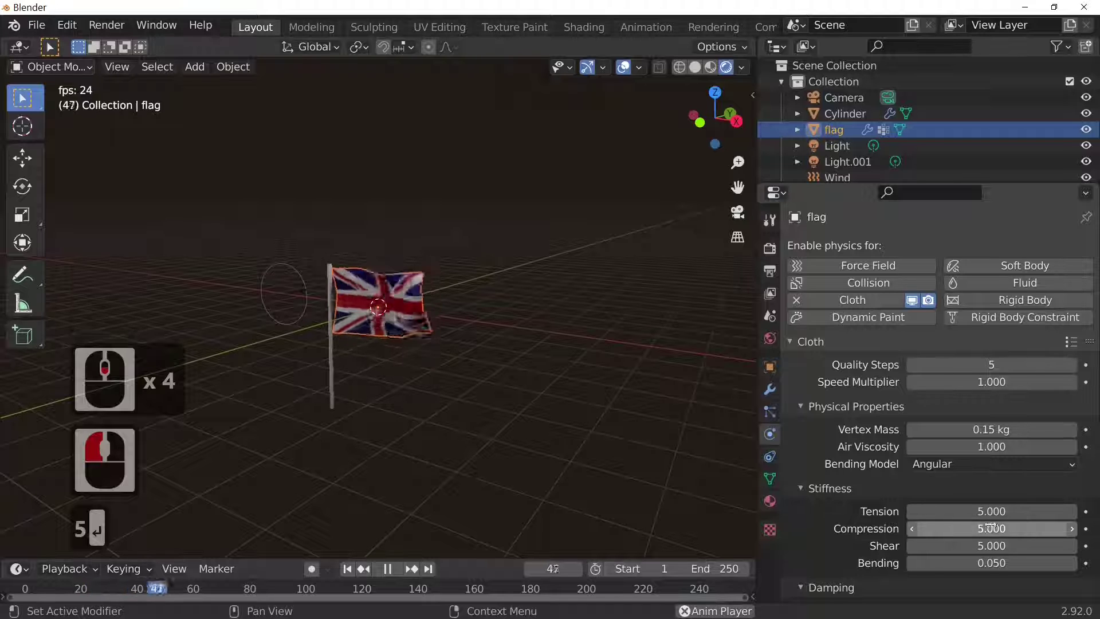
# Lower the flag's cloth stiffness tension to 3 and raise its stiffness compression to 15.5.
pyautogui.click(913, 511)
pyautogui.click(913, 511)
pyautogui.click(913, 511)
pyautogui.click(913, 511)
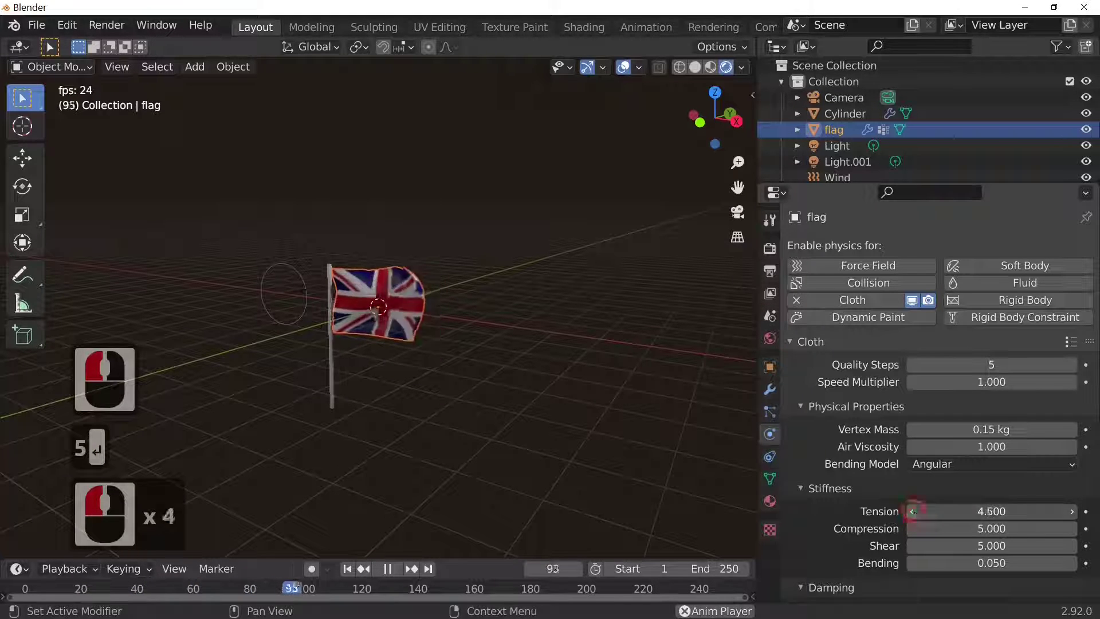
pyautogui.click(913, 511)
pyautogui.click(913, 510)
pyautogui.click(913, 511)
pyautogui.click(913, 511)
pyautogui.click(913, 511)
pyautogui.click(913, 511)
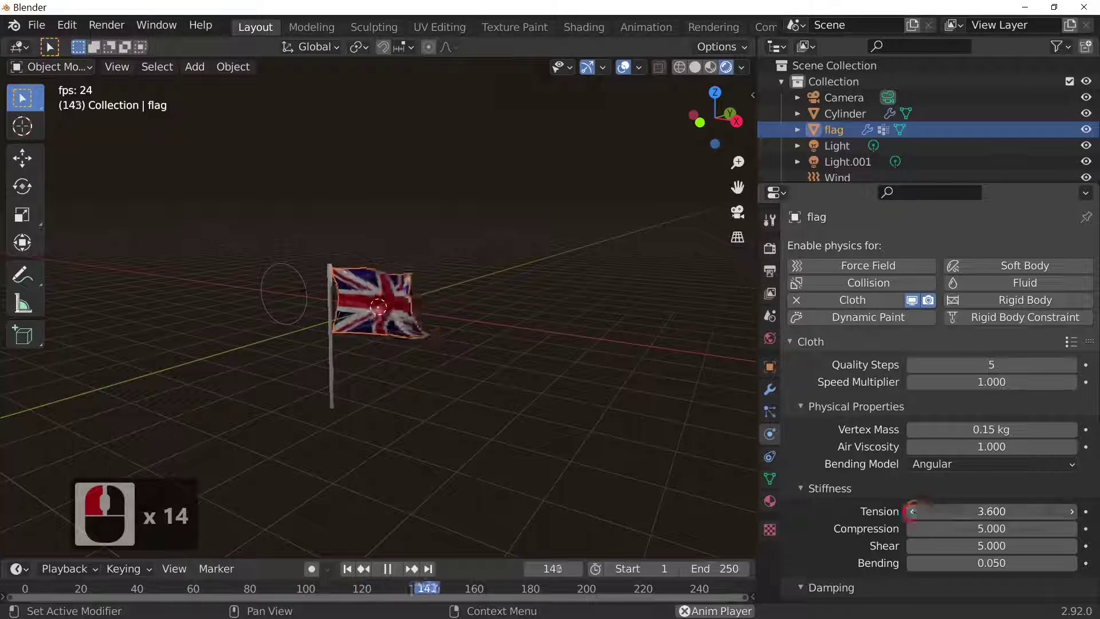
pyautogui.click(913, 511)
pyautogui.click(913, 511)
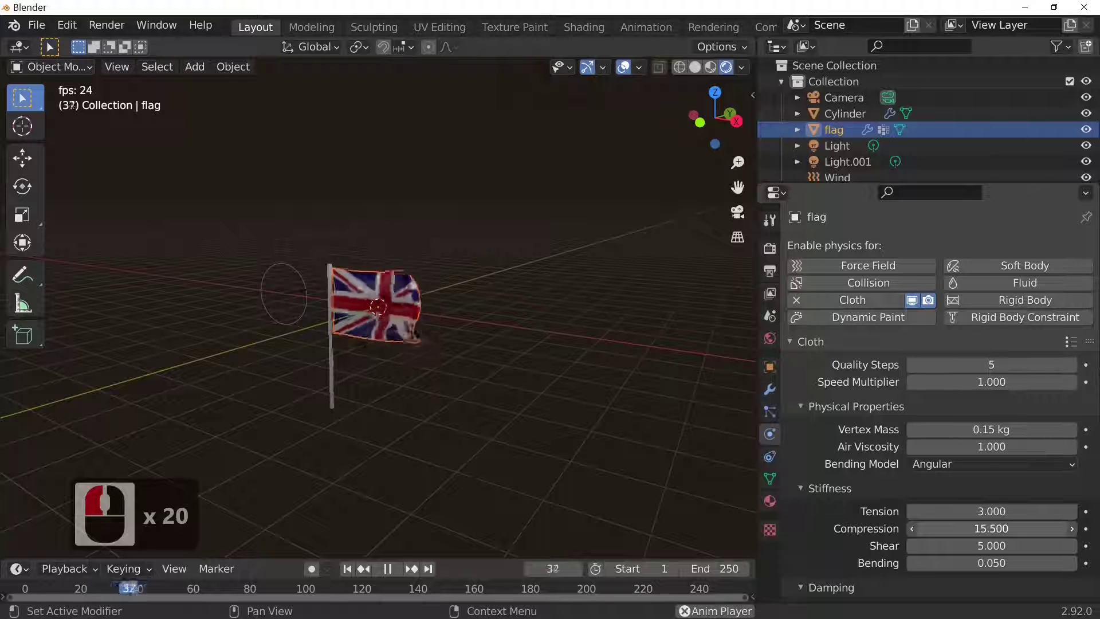
pyautogui.scroll(4, 410, 370)
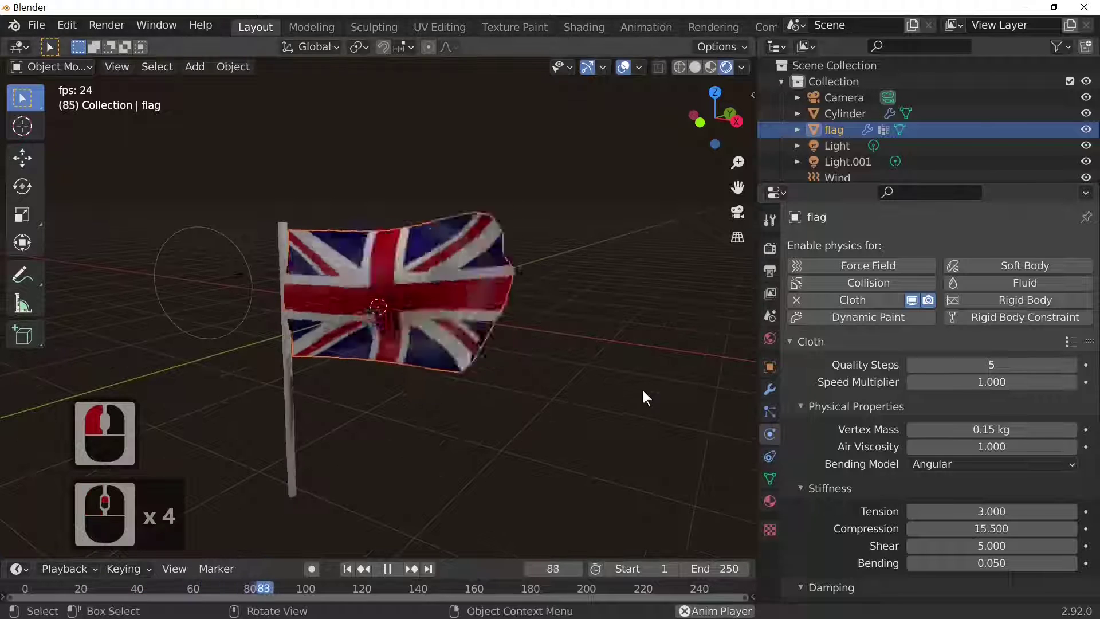
# Set the flag's cloth damping to 29.4 for tension, 12.2 for compression and 10.5 for shear.
pyautogui.scroll(-6, 940, 464)
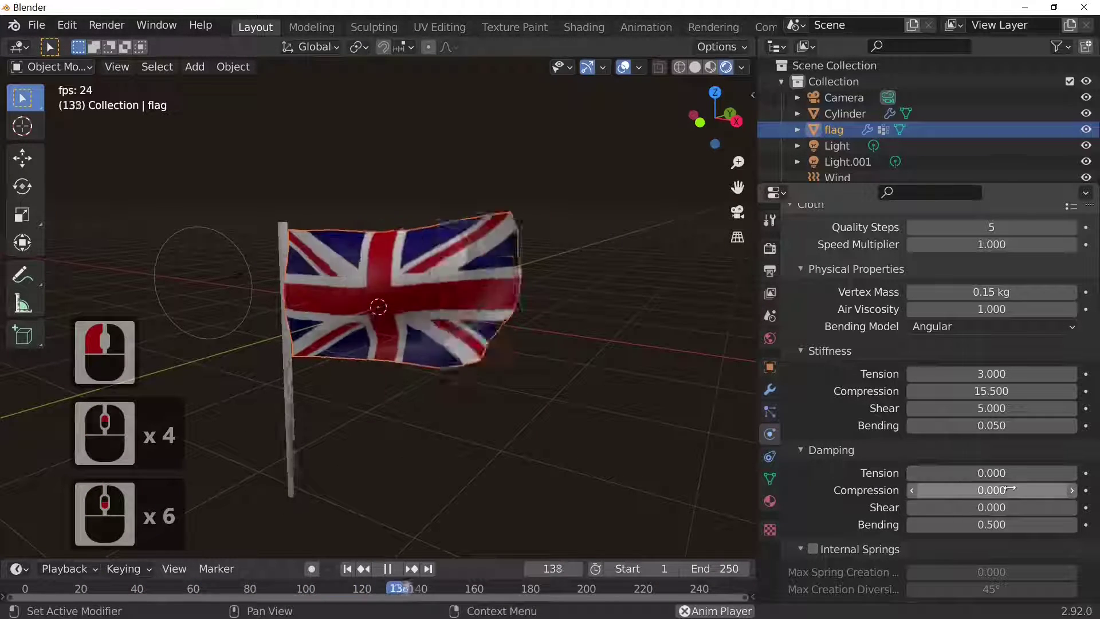
pyautogui.moveTo(1002, 471); pyautogui.dragTo(1097, 473)
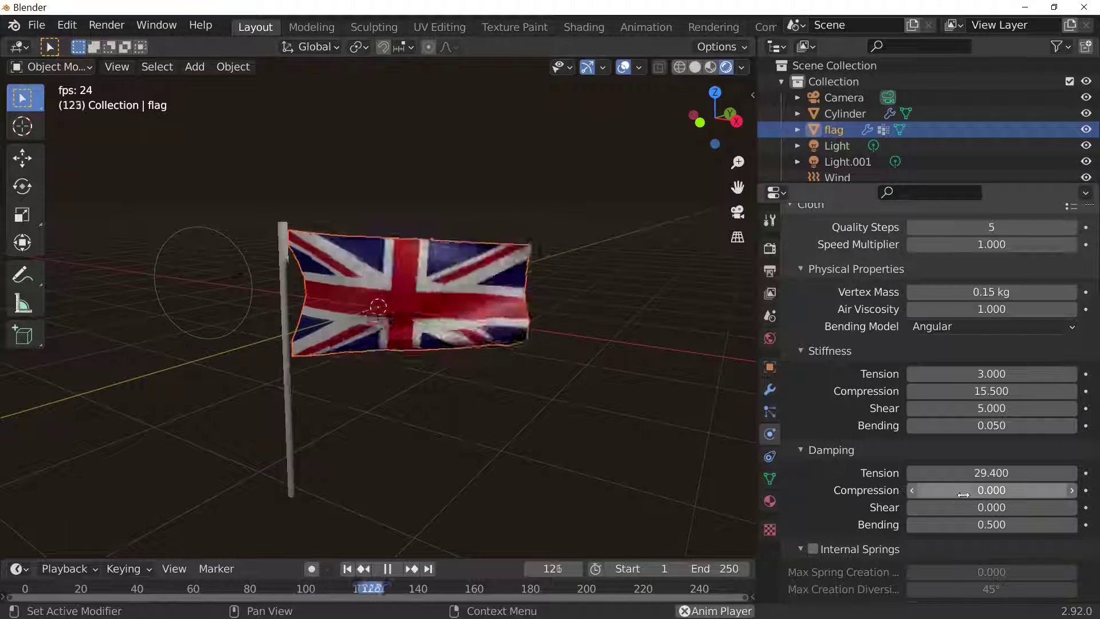
pyautogui.moveTo(963, 494); pyautogui.dragTo(1059, 497)
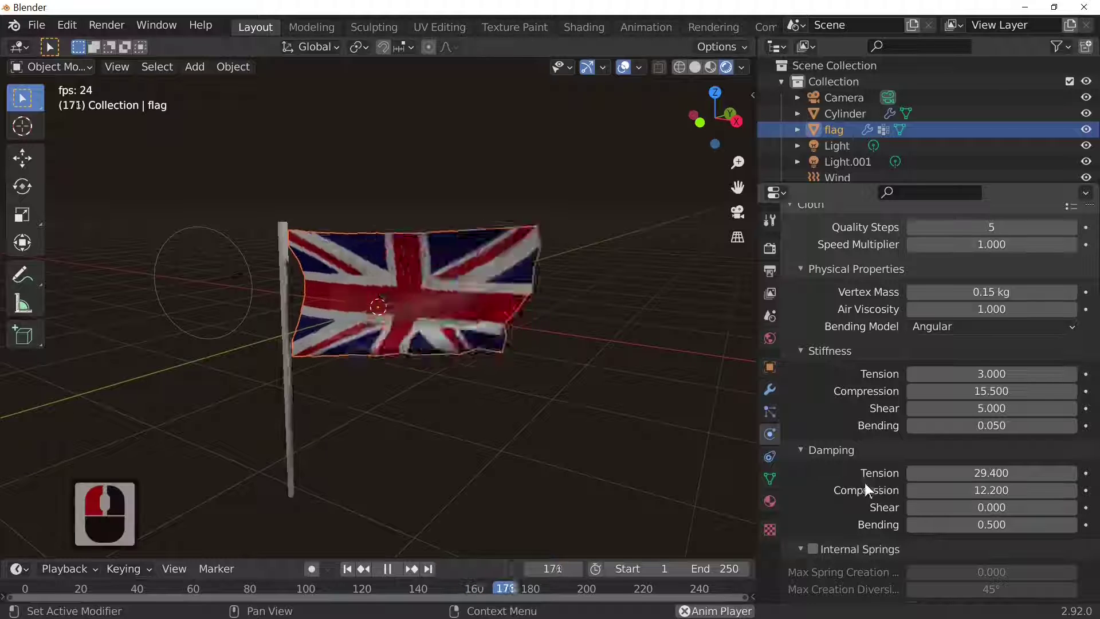
pyautogui.moveTo(947, 505); pyautogui.dragTo(1016, 513)
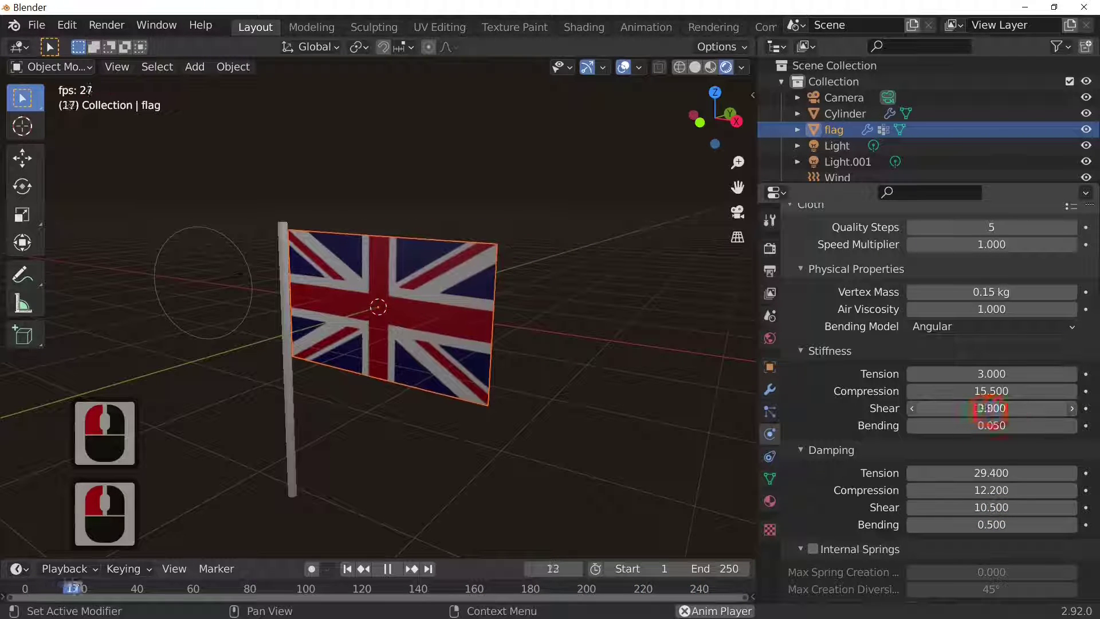
# Raise the flag's cloth stiffness to 17.5 for shear and 8.55 for bending.
pyautogui.moveTo(1023, 409); pyautogui.dragTo(1038, 409)
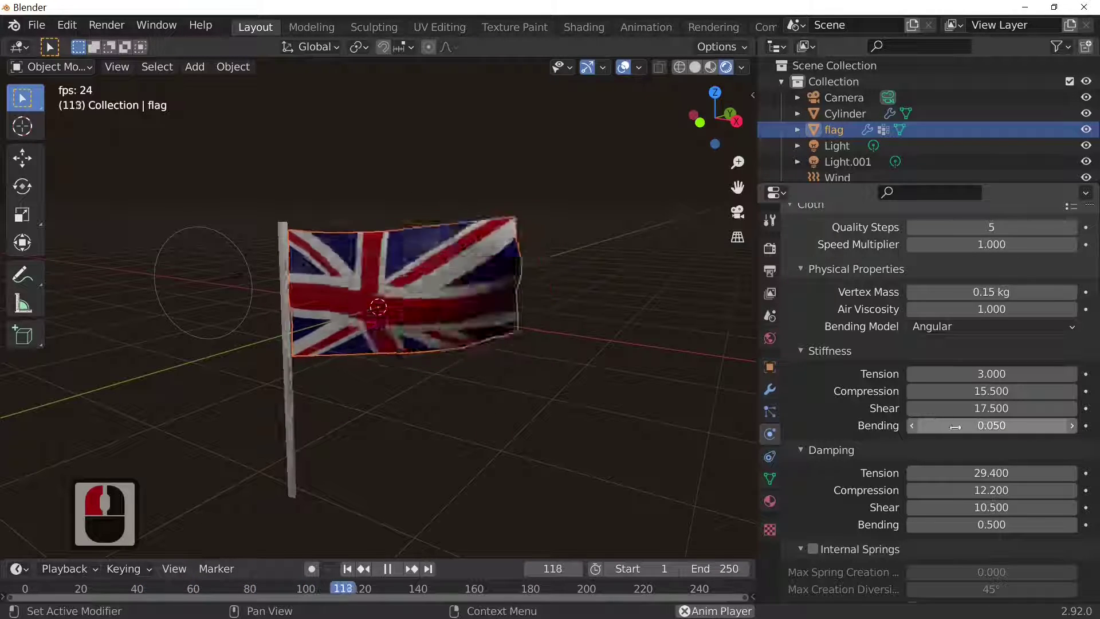
pyautogui.moveTo(956, 426); pyautogui.dragTo(997, 426)
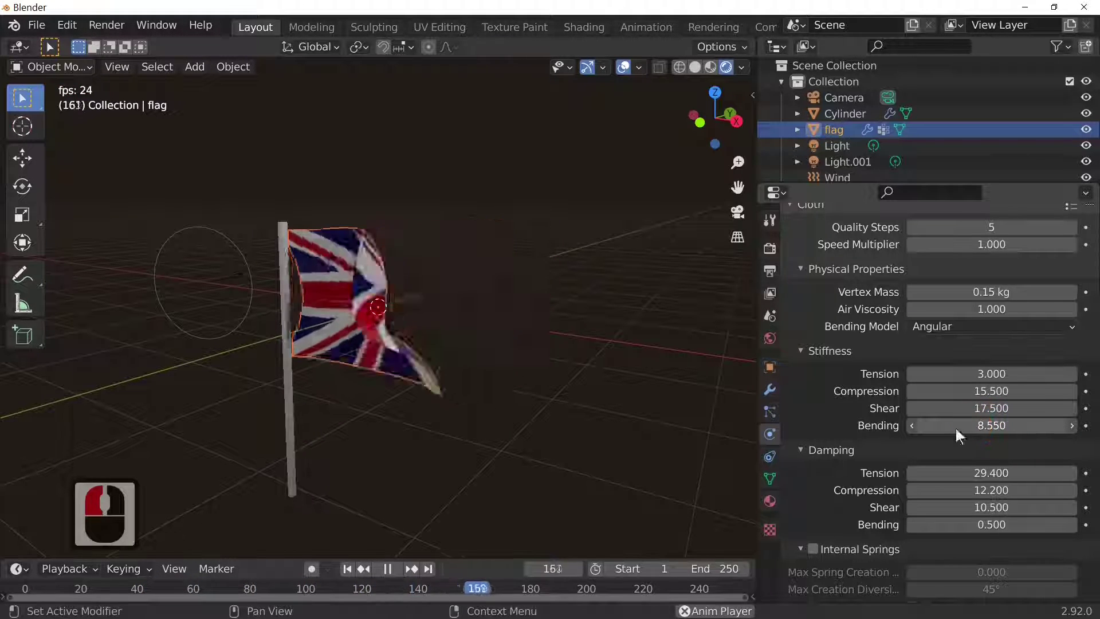
pyautogui.scroll(4, 960, 356)
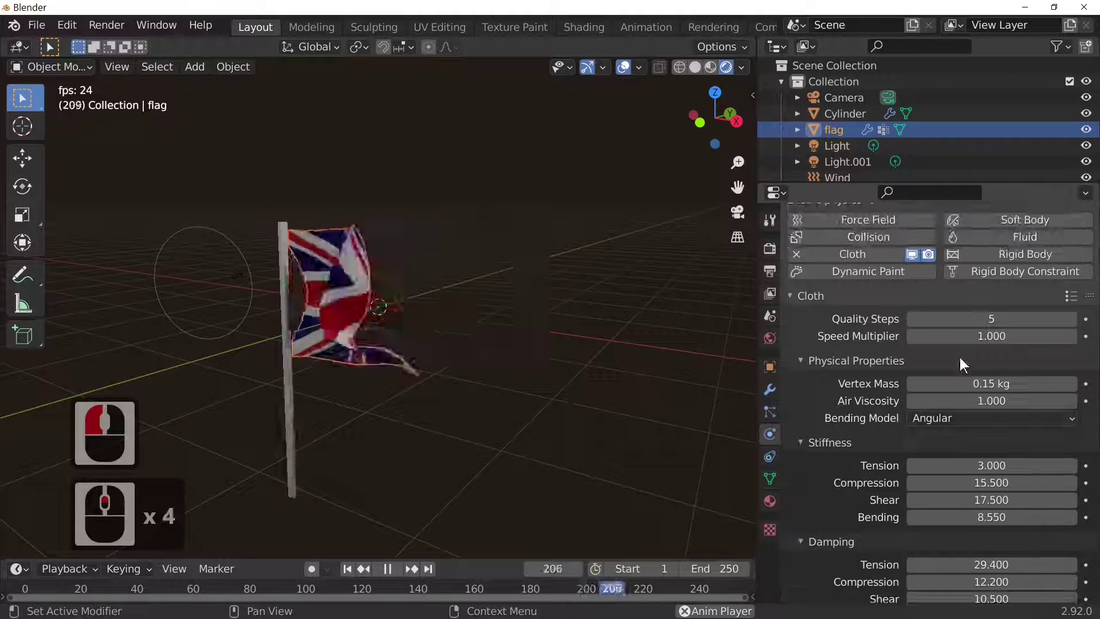
# Try lowering the flag's cloth simulation quality steps to 1 and check the waving motion.
pyautogui.moveTo(1005, 322); pyautogui.dragTo(994, 321)
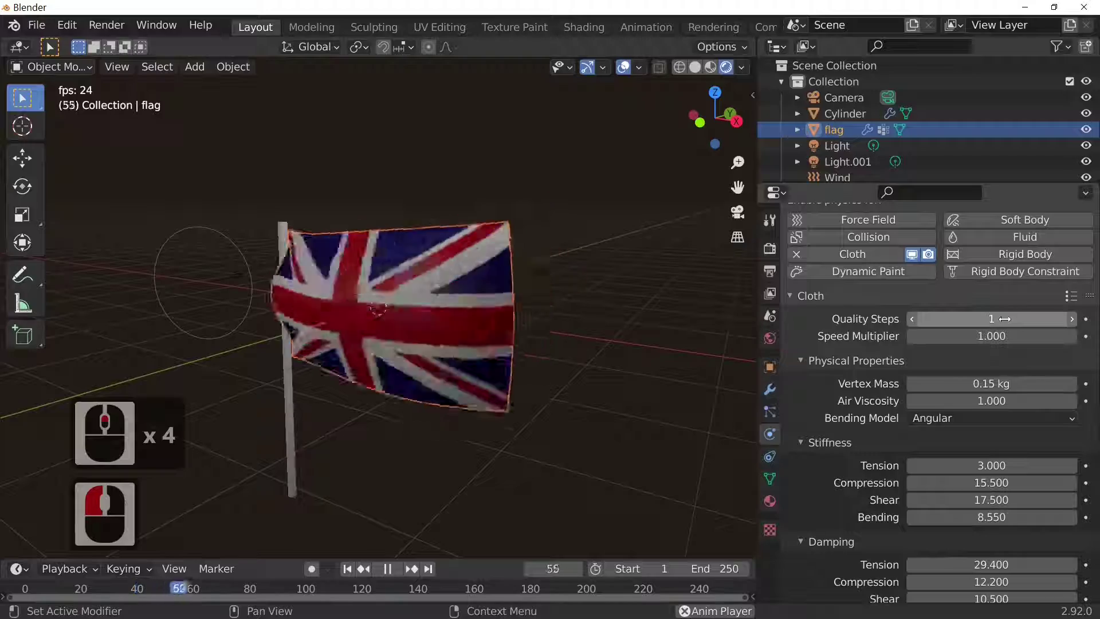
pyautogui.scroll(4, 494, 346)
pyautogui.moveTo(493, 346); pyautogui.dragTo(533, 378, button='middle')
pyautogui.scroll(-4, 531, 302)
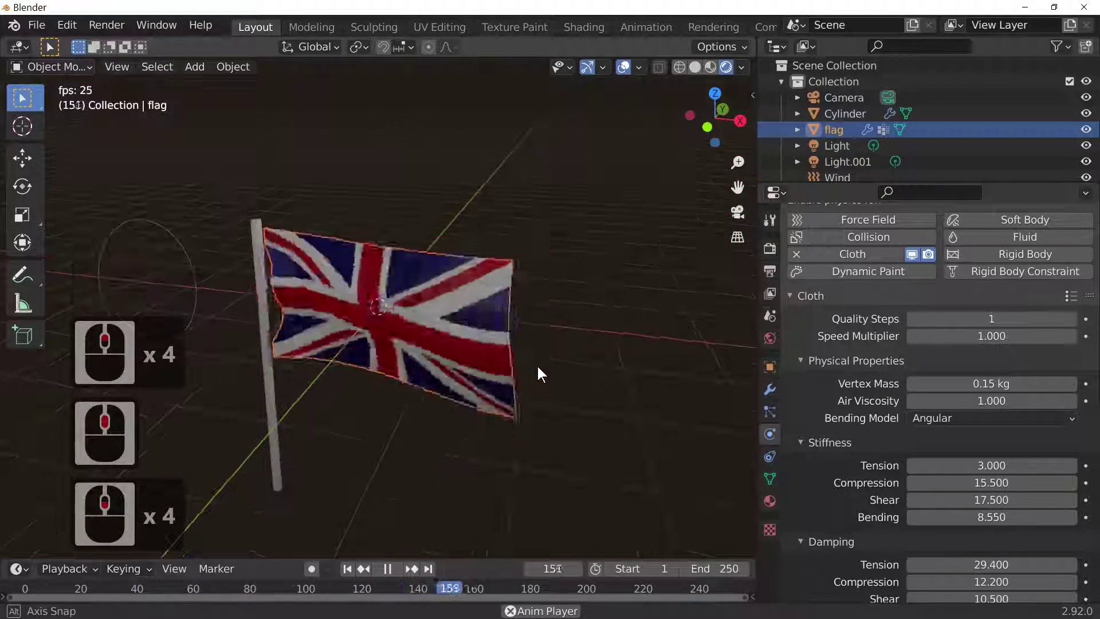
# Apply the Cotton cloth preset to the flag and inspect its waving motion up close.
pyautogui.click(1070, 296)
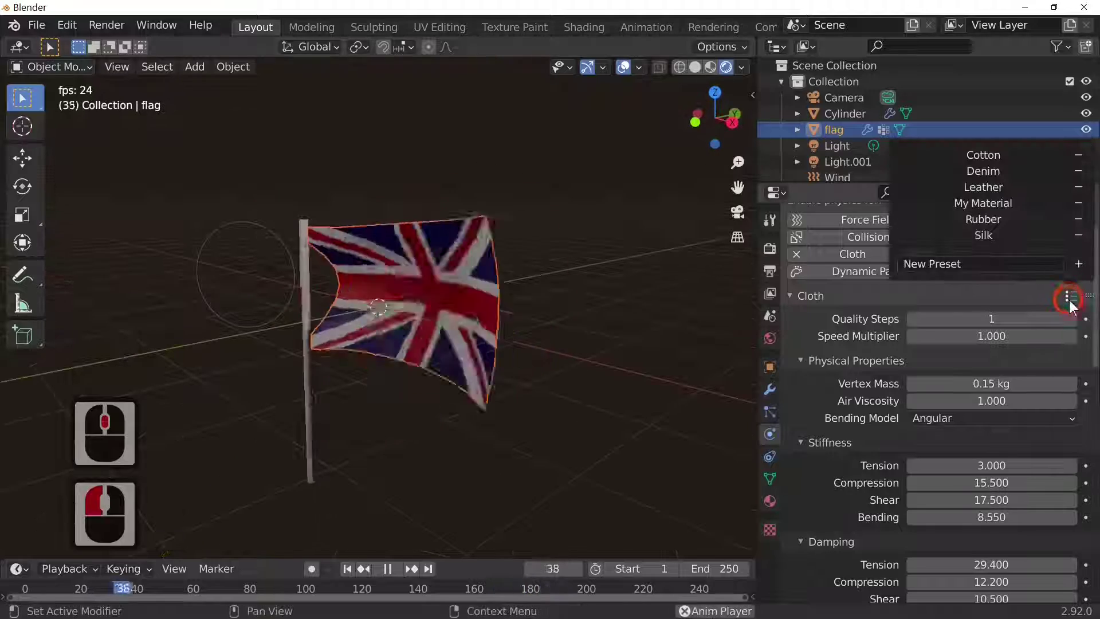
pyautogui.click(938, 330)
pyautogui.click(1070, 295)
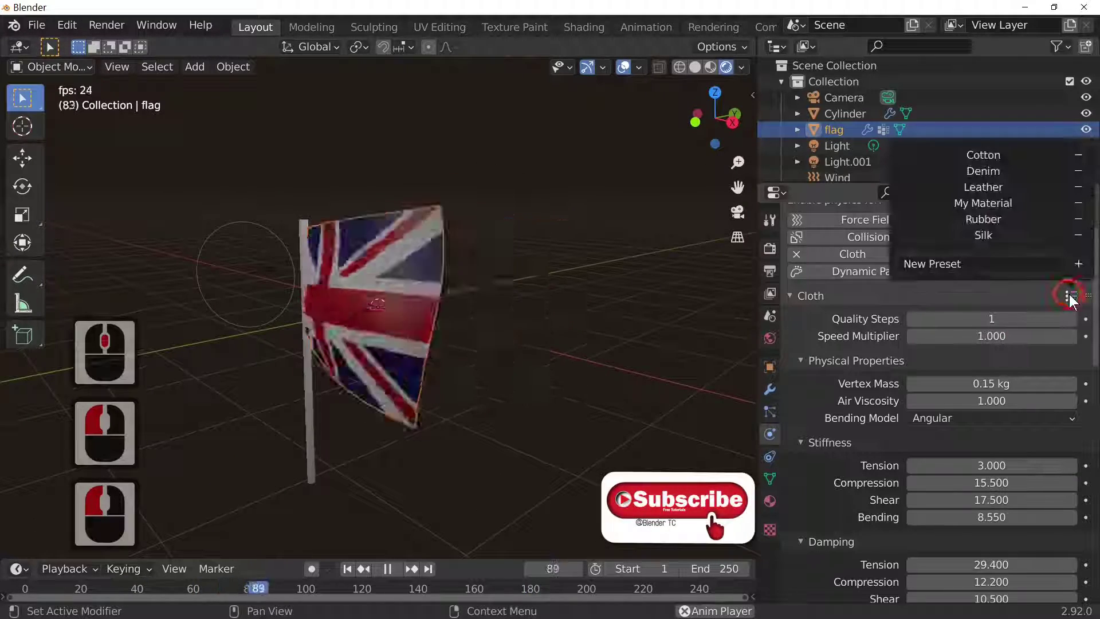
pyautogui.click(998, 156)
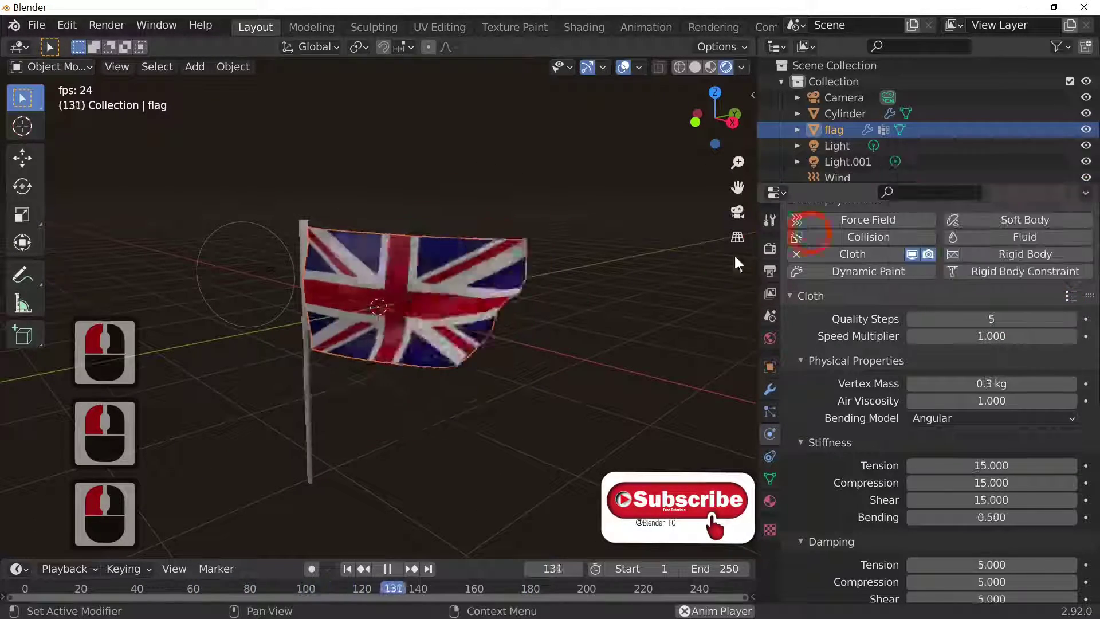
pyautogui.moveTo(512, 298); pyautogui.dragTo(535, 422, button='middle')
pyautogui.scroll(4, 573, 427)
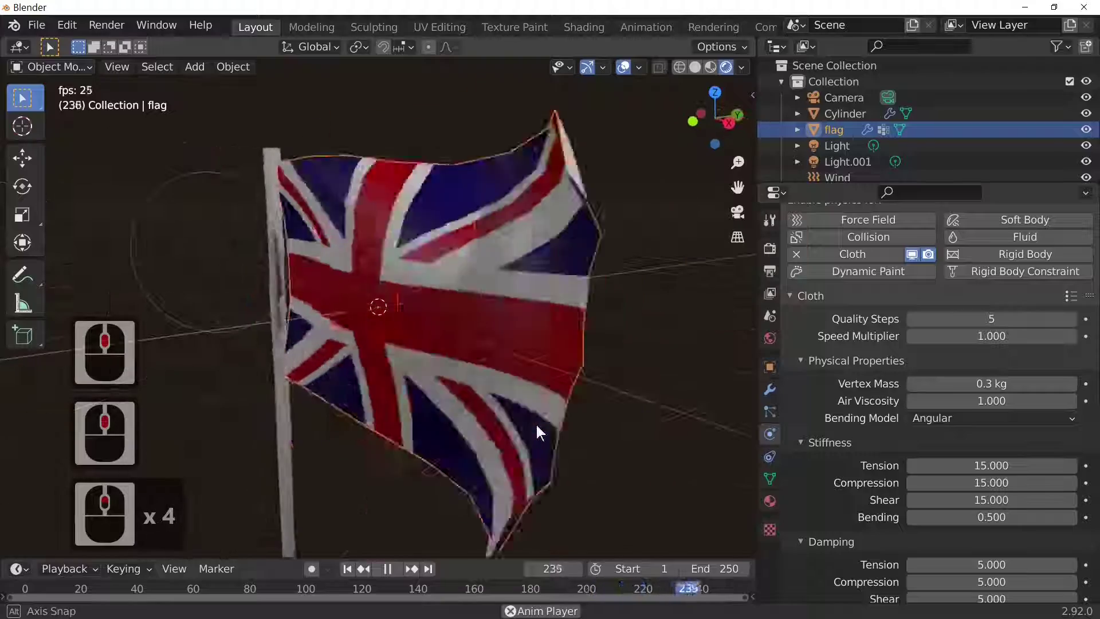